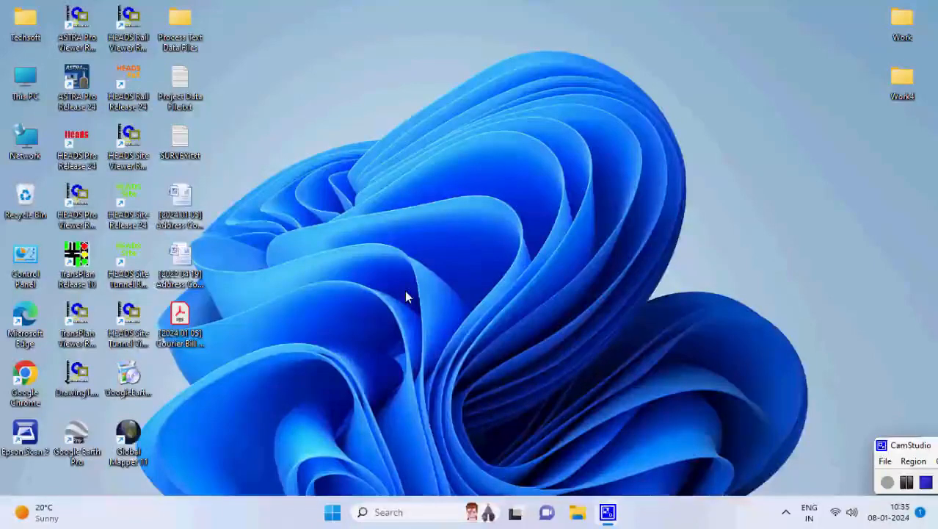
Start HEADS Pro and set the working folder to Work4 on the Desktop.
double_click(83, 147)
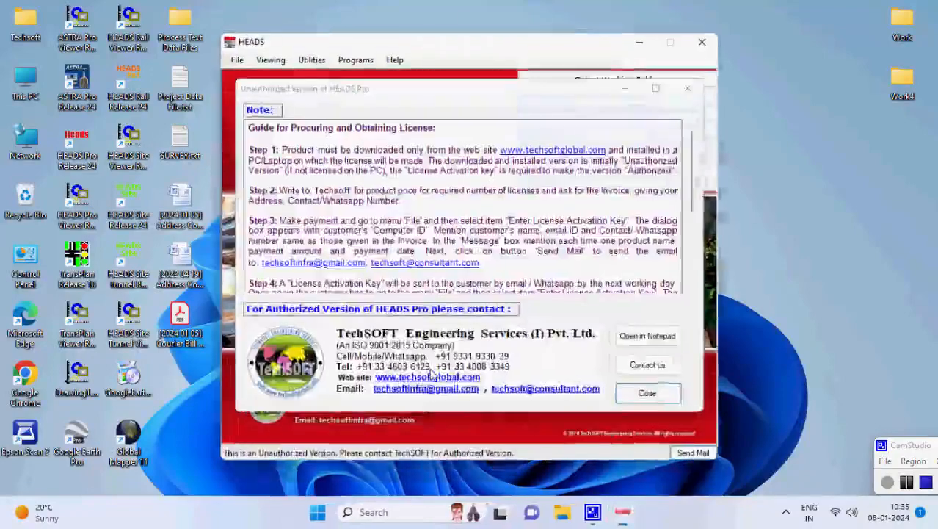
left_click(676, 397)
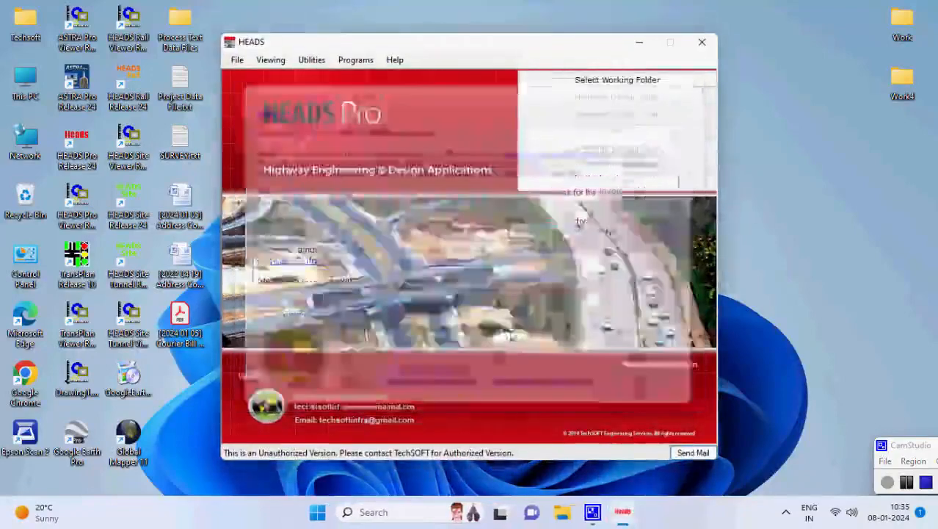
left_click(230, 63)
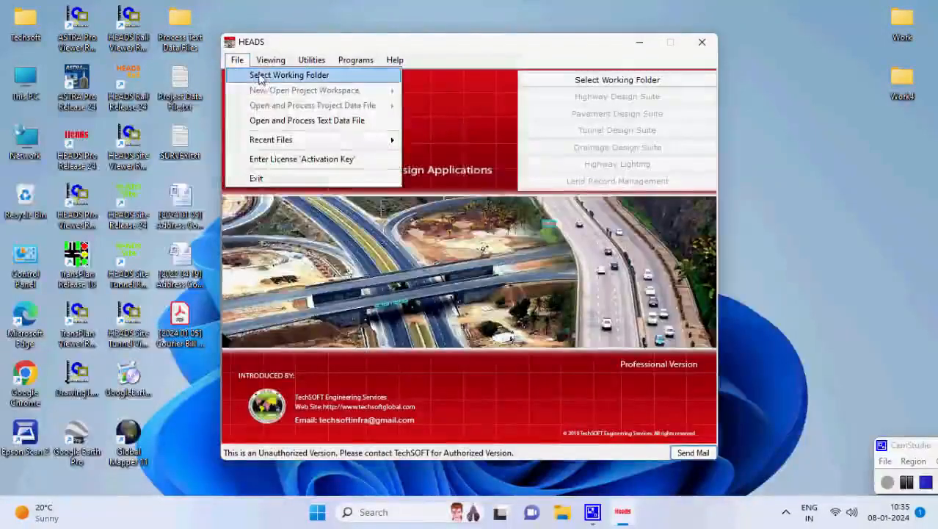
left_click(374, 82)
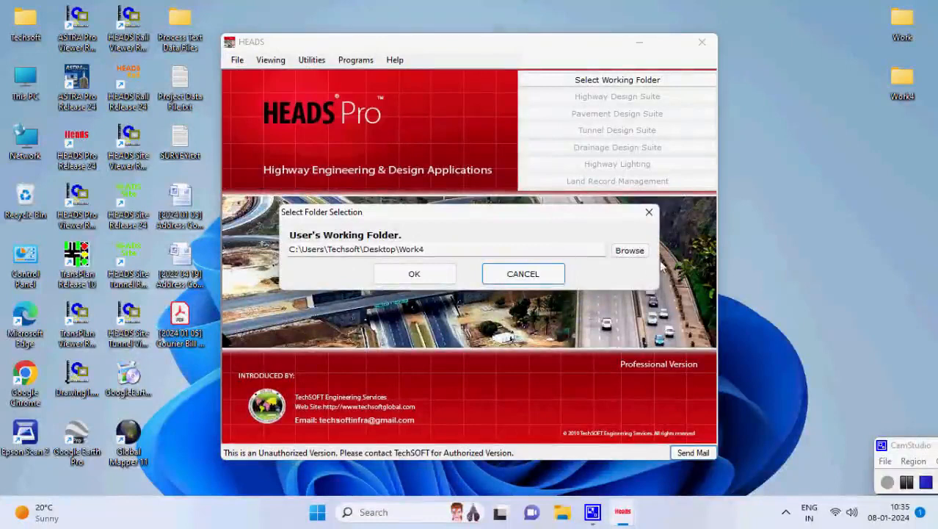
left_click(629, 250)
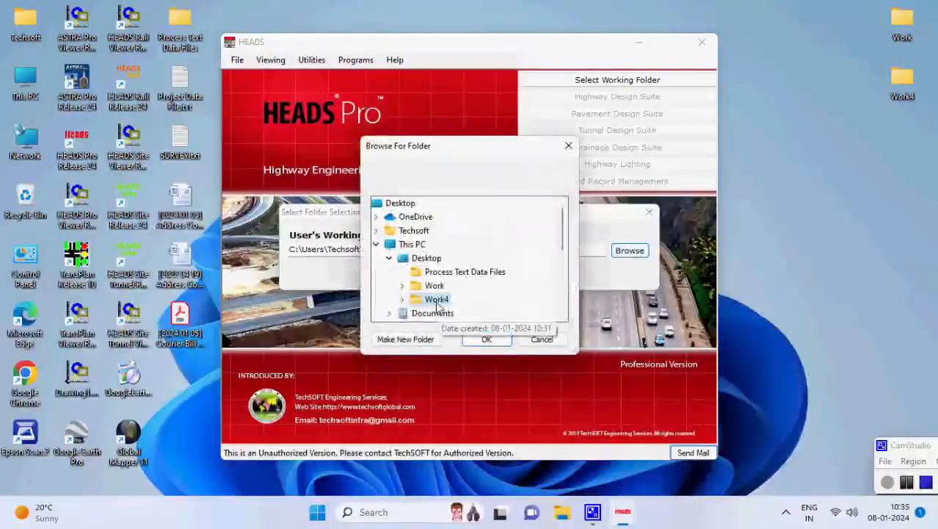
double_click(437, 299)
left_click(494, 341)
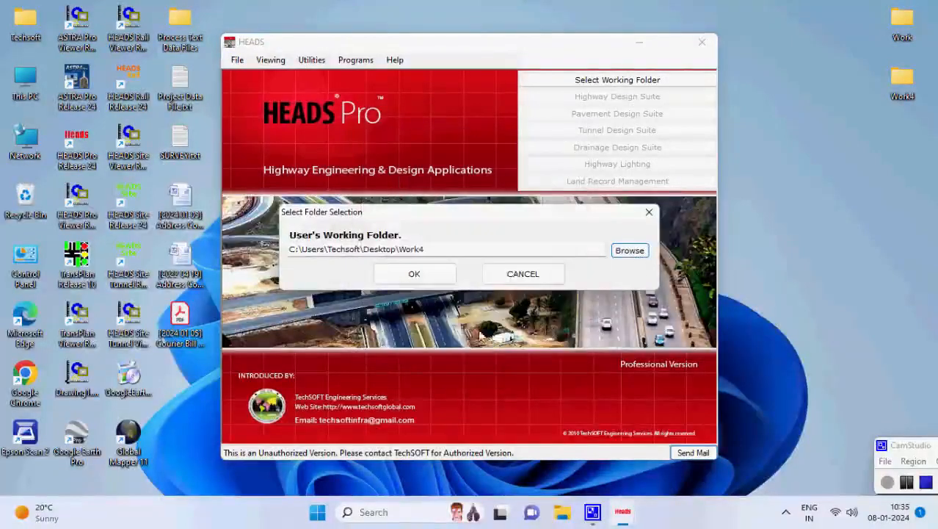
left_click(440, 273)
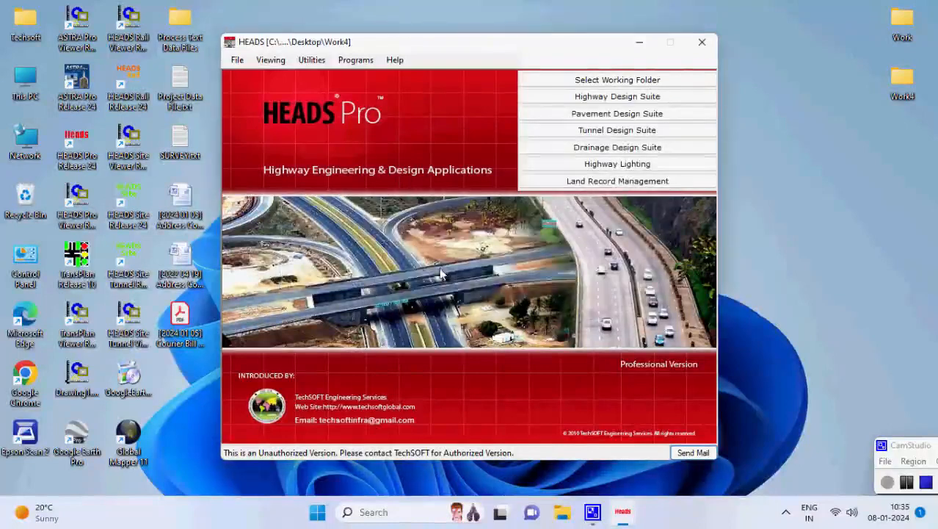
Open a Multiple Section Highway Widening Project workspace and create the project DESIGN JOB #01 with total station survey data.
left_click(238, 60)
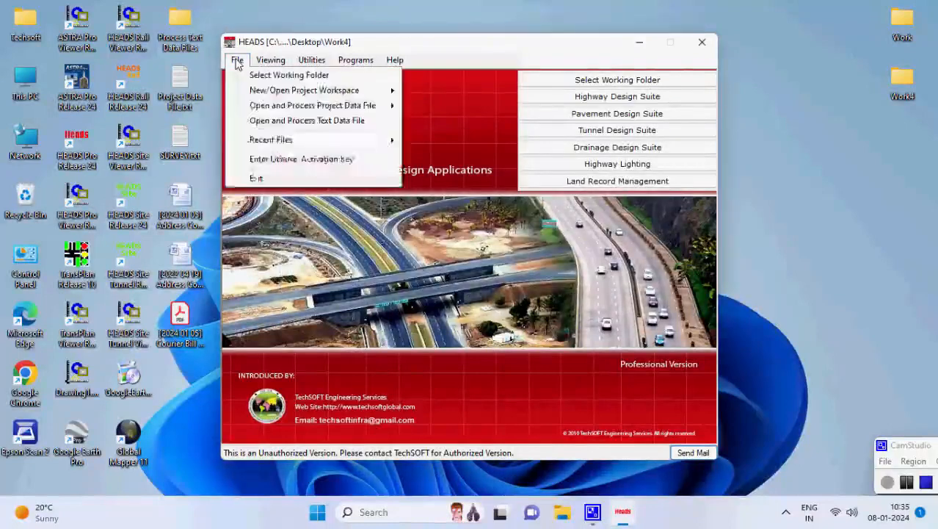
mouse_move(253, 92)
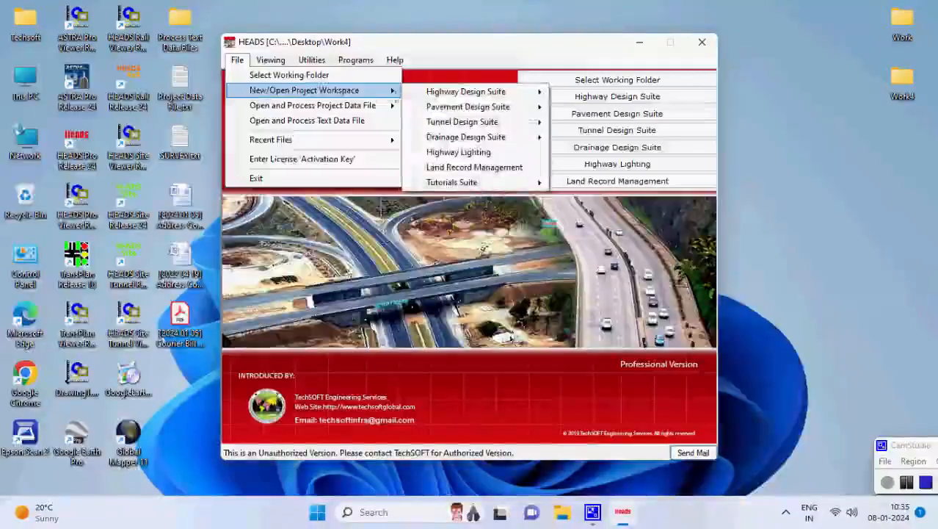
mouse_move(485, 92)
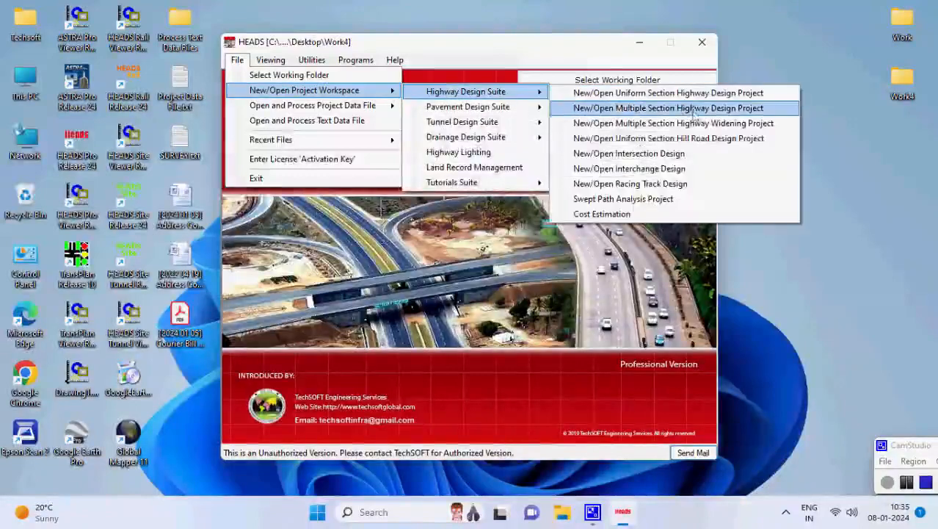
left_click(781, 125)
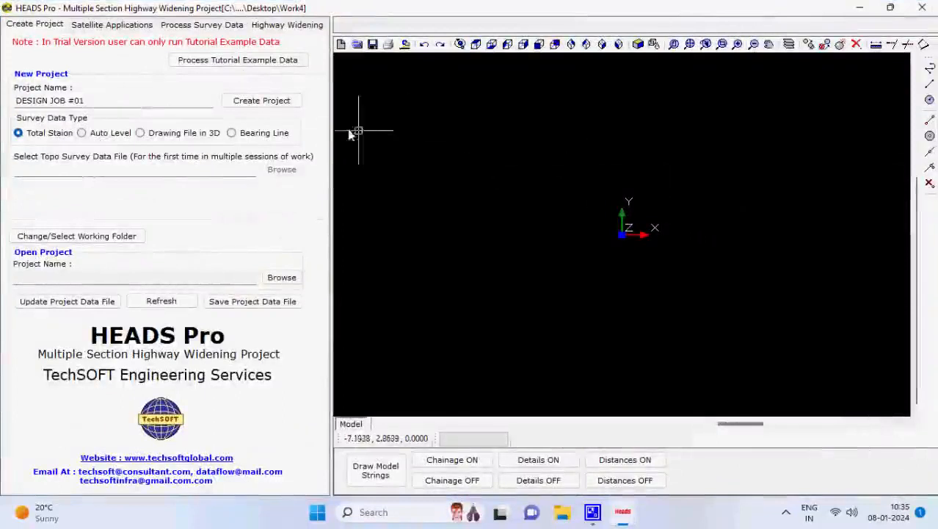
left_click(292, 106)
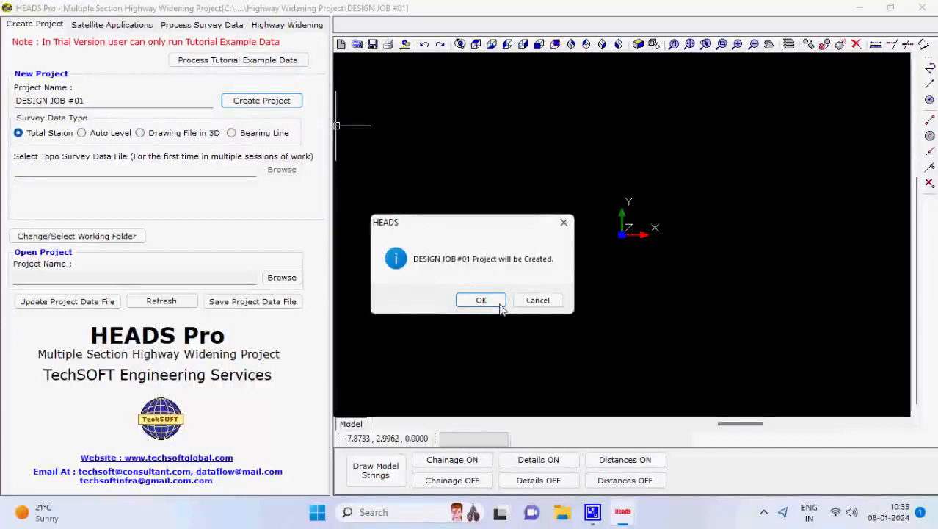
left_click(481, 301)
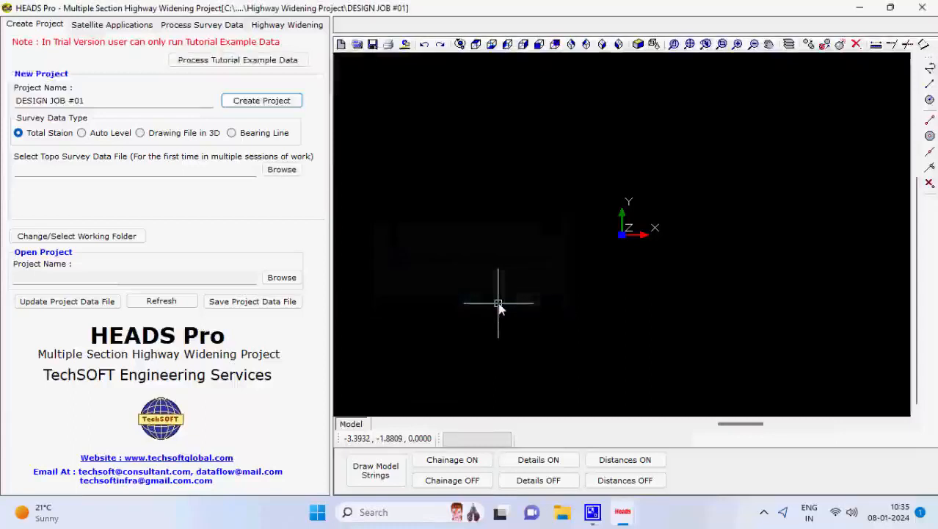
Load SURVEY.txt from the Highway Widening Project folder as the project's topo survey data file.
left_click(291, 171)
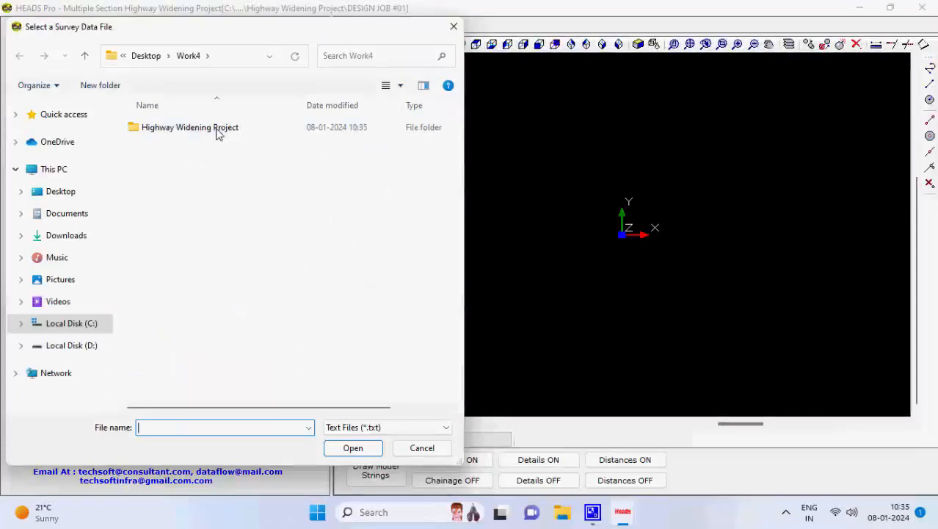
double_click(217, 132)
left_click(200, 153)
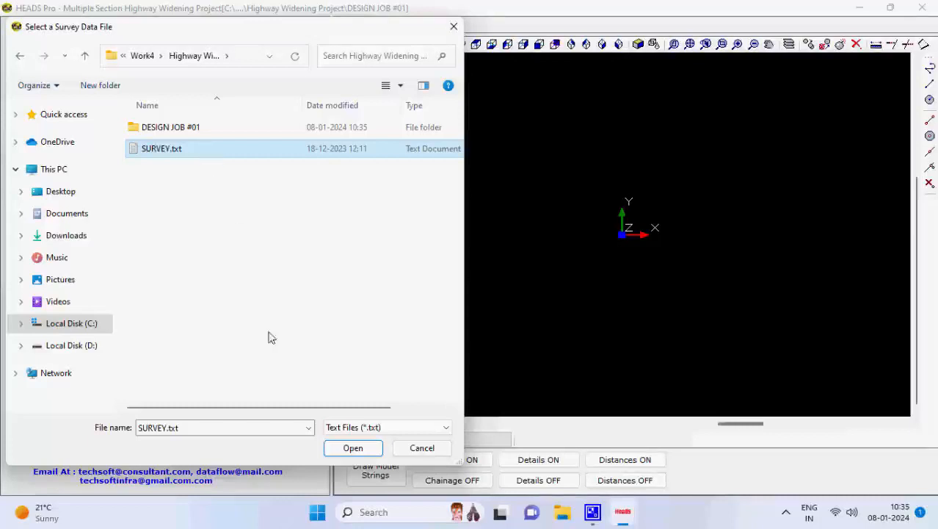
left_click(345, 448)
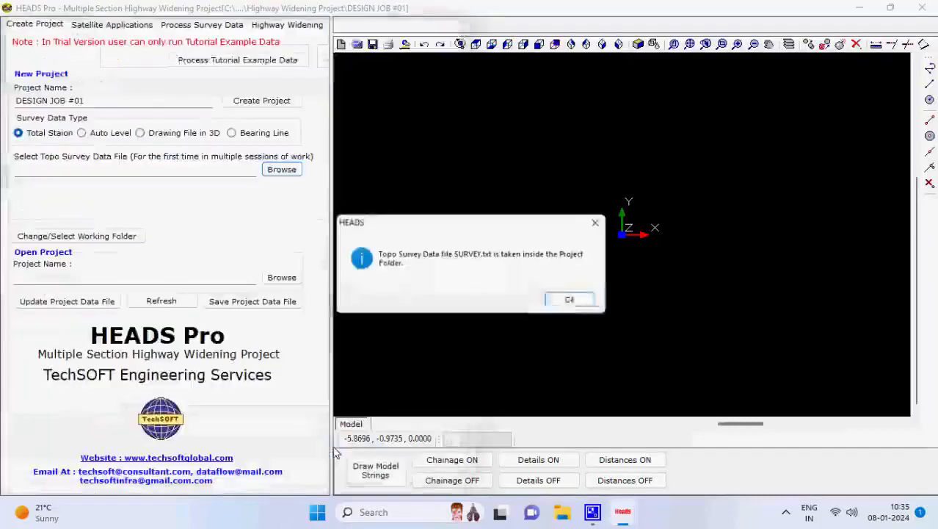
left_click(590, 304)
left_click(892, 35)
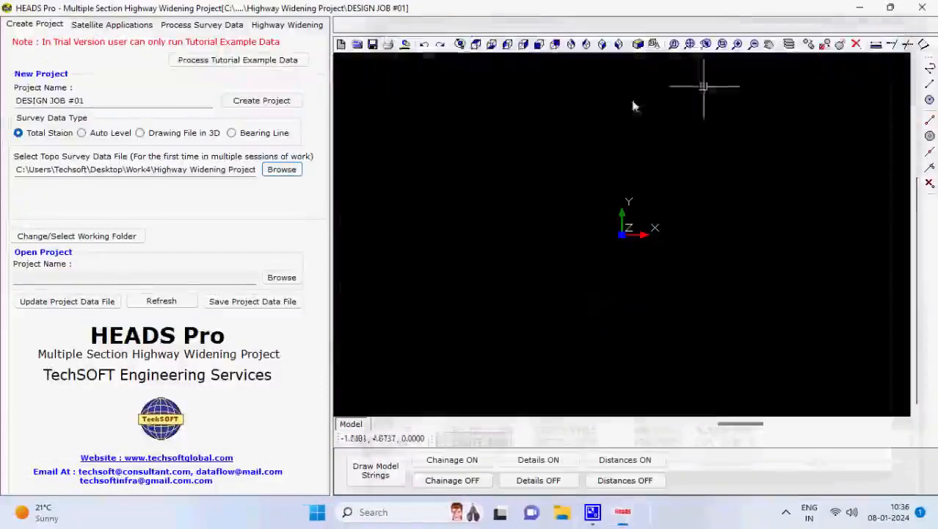
Create the ground model from the loaded survey data without UTM conversion.
left_click(220, 27)
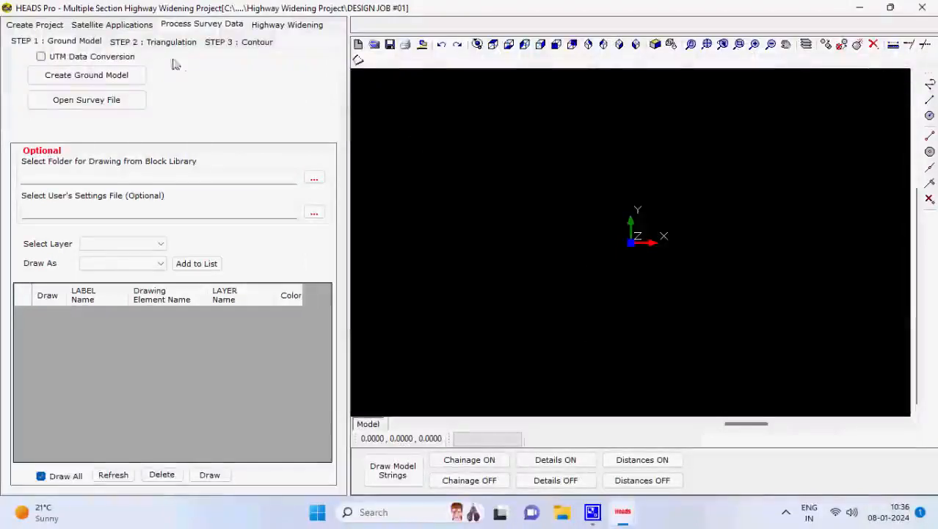
left_click(142, 77)
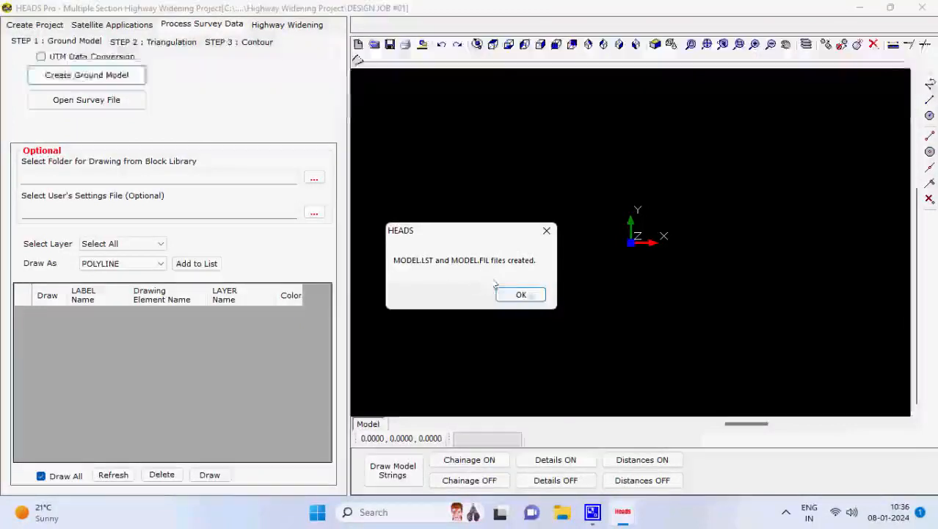
left_click(533, 295)
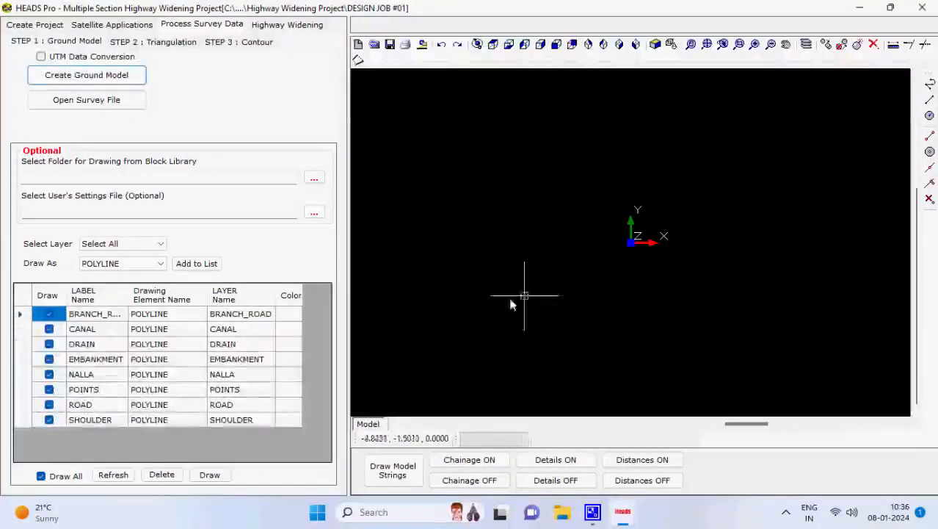
Set the layer colours to brown for BRANCH_ROAD, teal for CANAL and pale cyan for DRAIN.
left_click(295, 314)
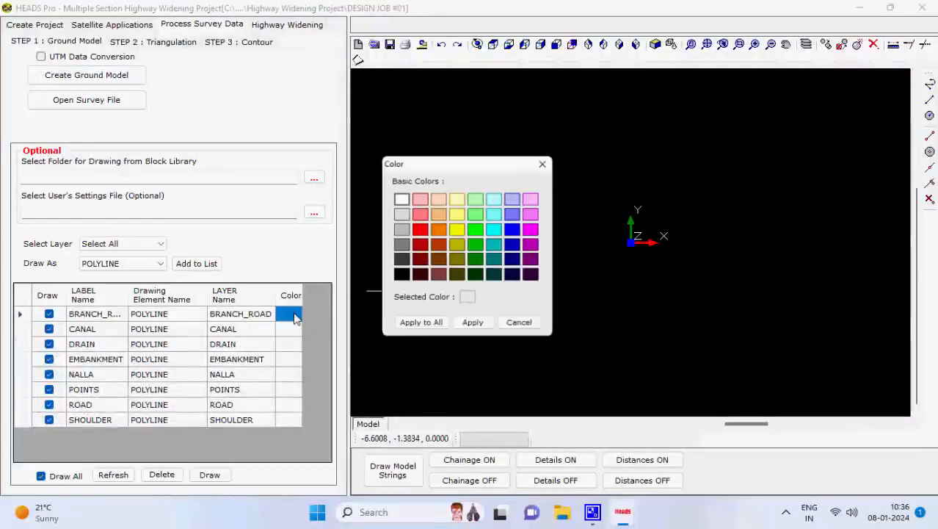
left_click(440, 265)
left_click(475, 327)
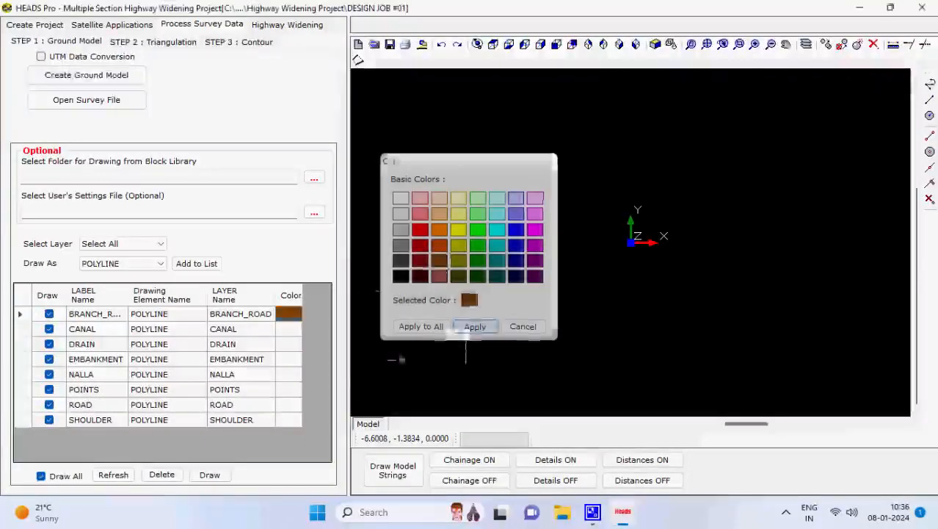
left_click(293, 329)
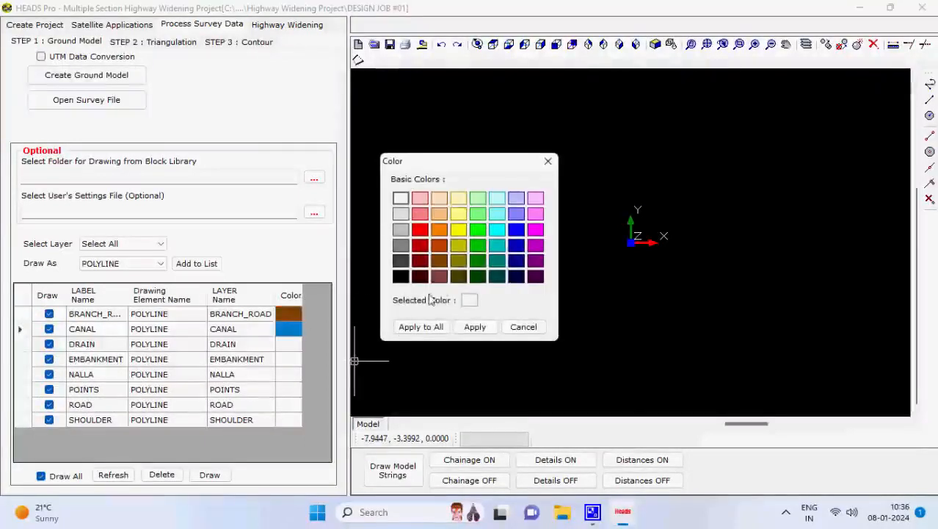
left_click(516, 261)
left_click(497, 261)
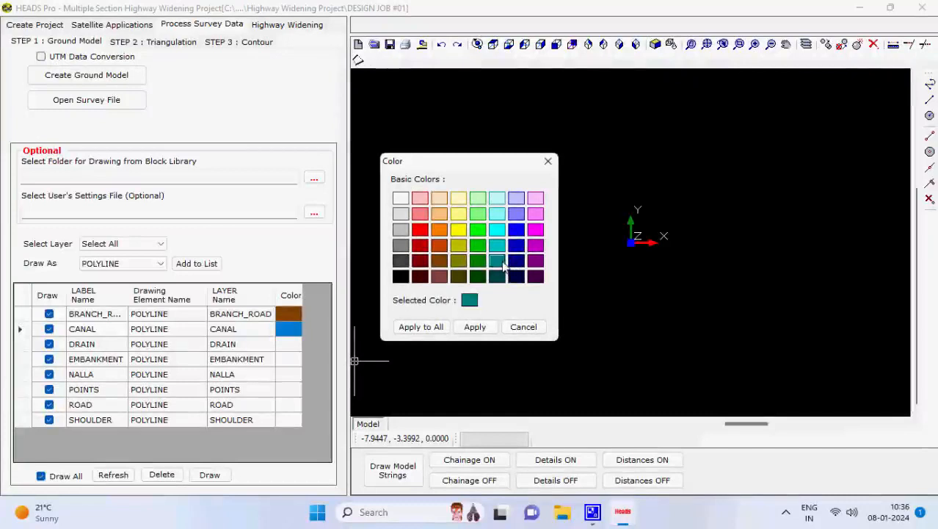
left_click(475, 327)
left_click(293, 344)
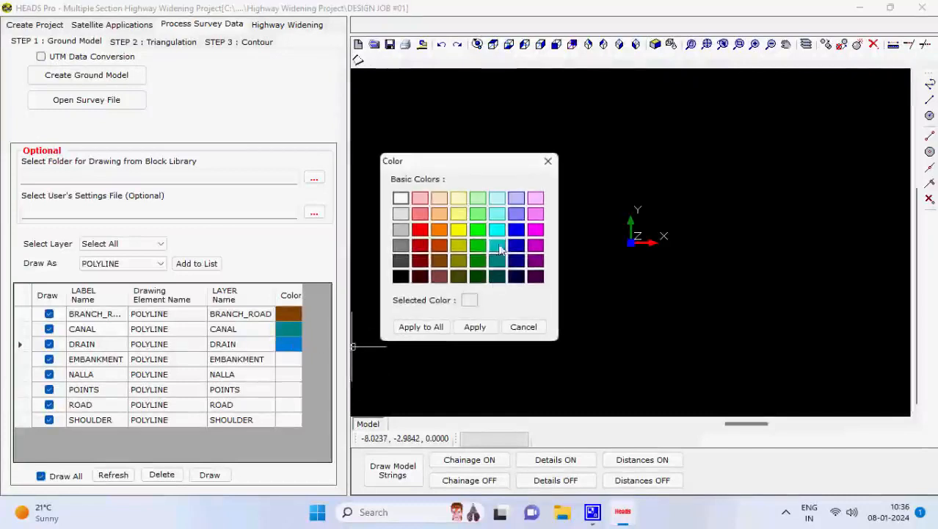
left_click(497, 198)
left_click(474, 328)
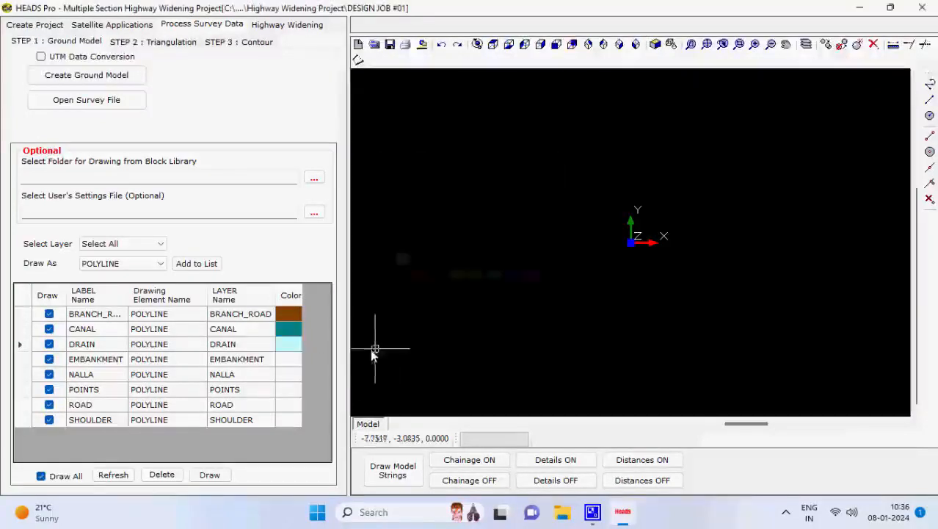
Colour EMBANKMENT pink, NALLA light blue, POINTS pale yellow, ROAD dark red and SHOULDER orange, and draw all the survey layers.
left_click(289, 359)
left_click(413, 326)
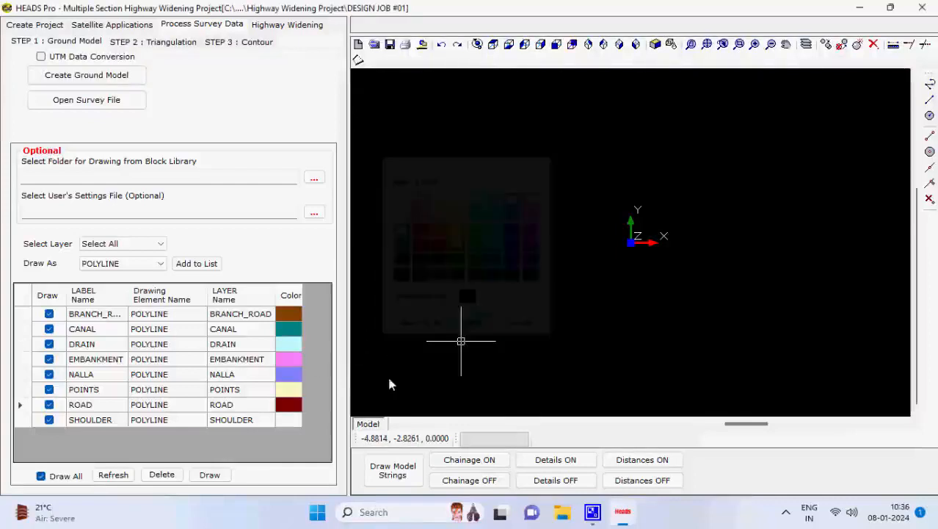
left_click(293, 415)
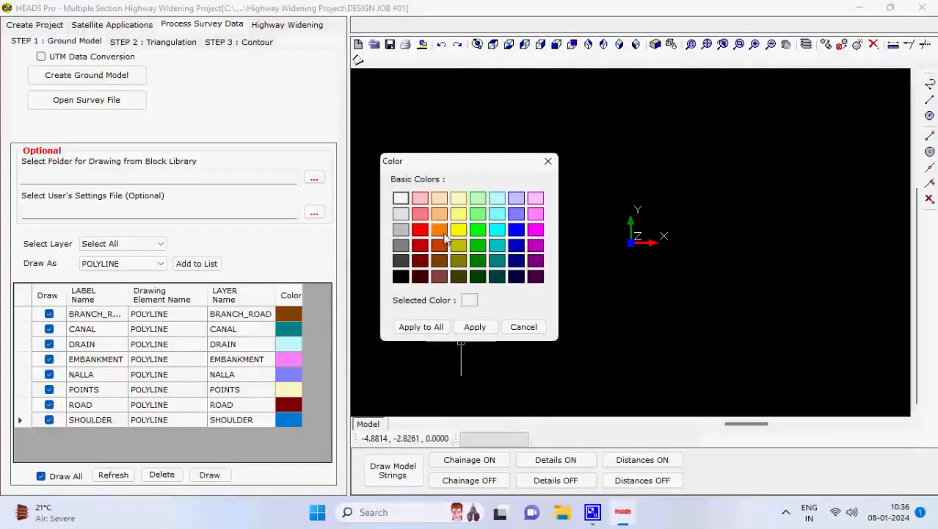
left_click(439, 230)
left_click(475, 327)
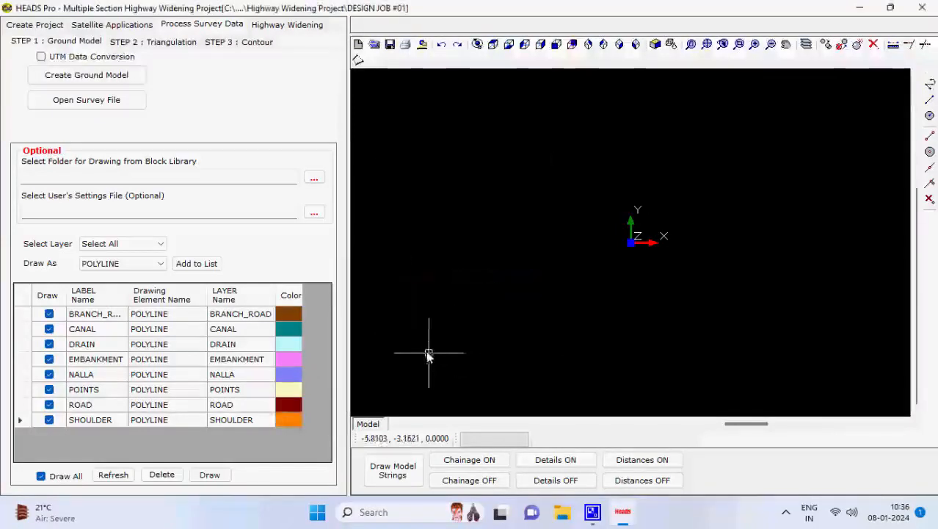
left_click(209, 475)
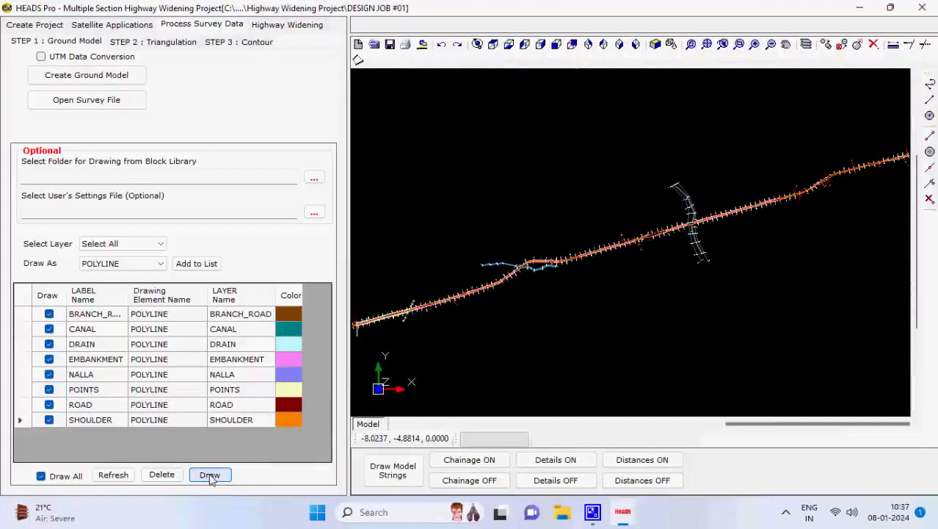
Create the triangulation model from all SURVEY strings, using model BOUND and string BDRY.
left_click(165, 43)
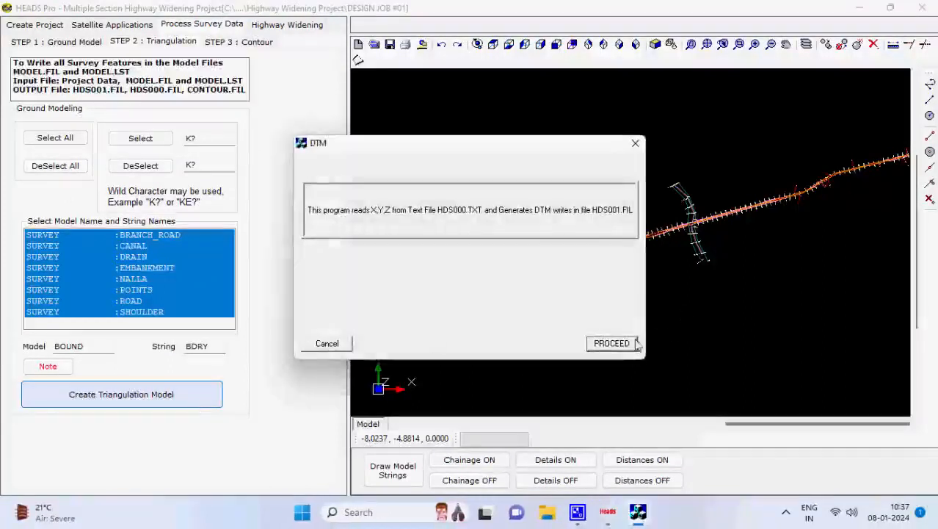
left_click(630, 342)
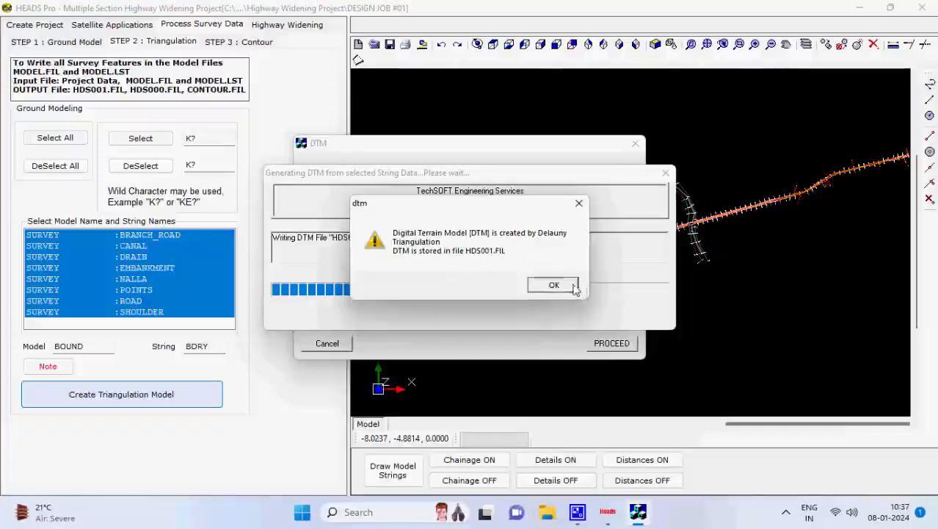
left_click(562, 285)
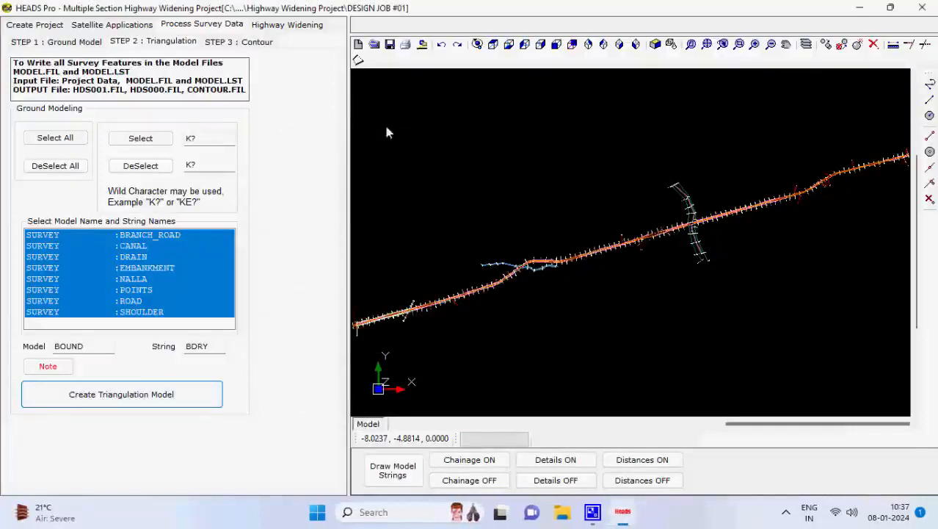
Create and save the CONTOUR model with increments of 1.0 for C001 and 5.0 for C005 and ELEV, and draw its contours.
left_click(266, 43)
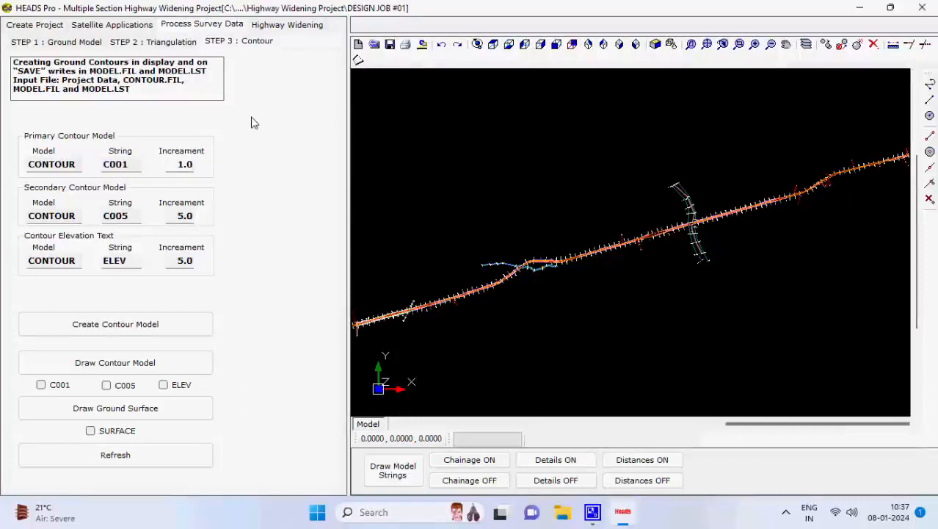
left_click(207, 325)
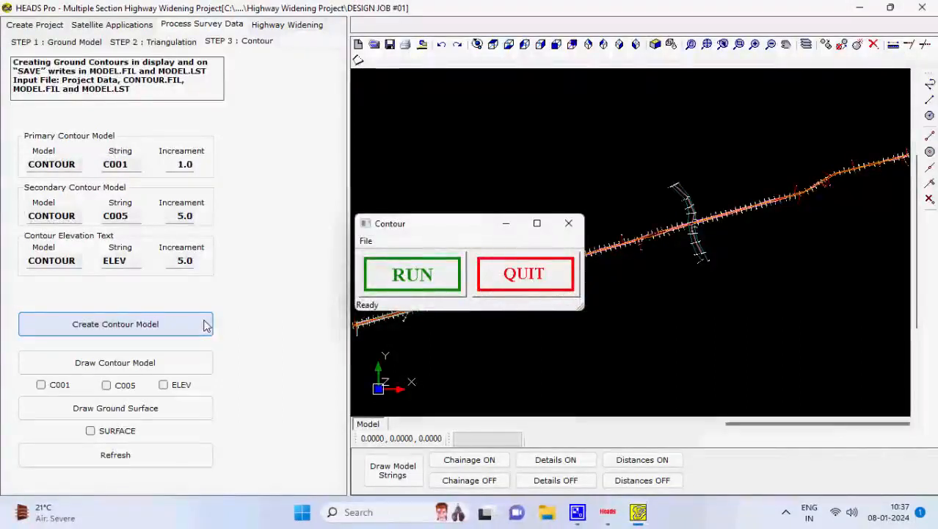
left_click(418, 285)
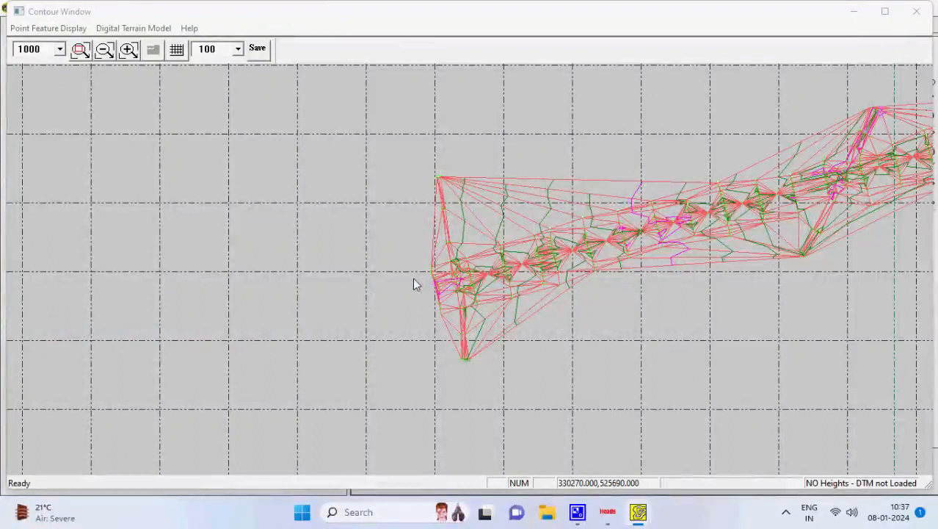
left_click(252, 55)
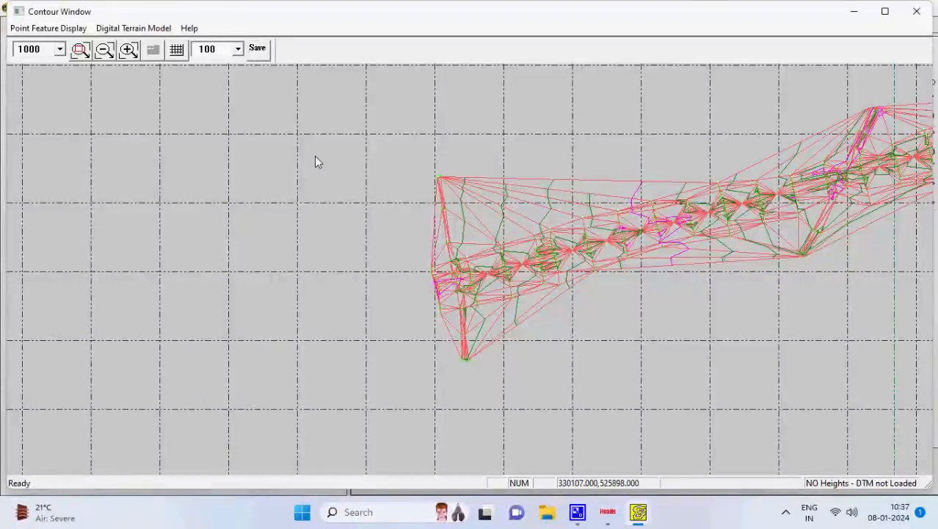
left_click(638, 512)
left_click(608, 453)
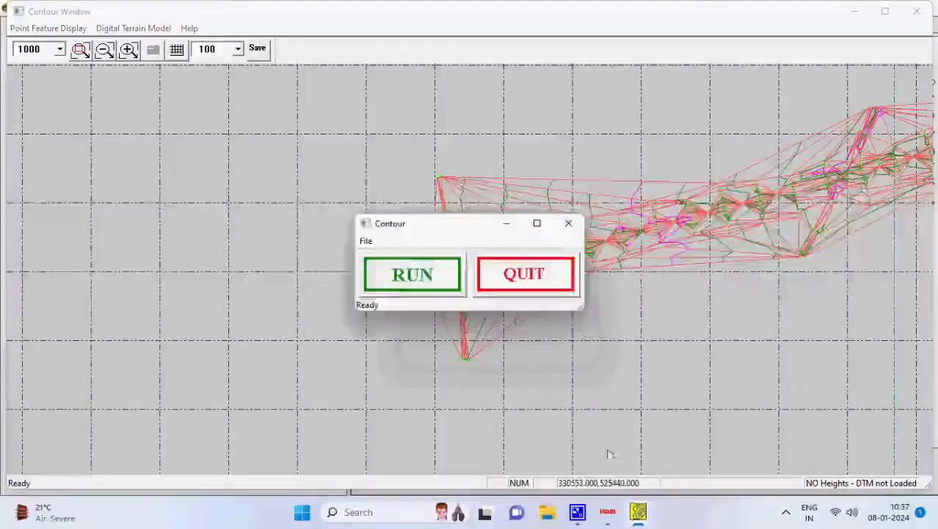
left_click(534, 285)
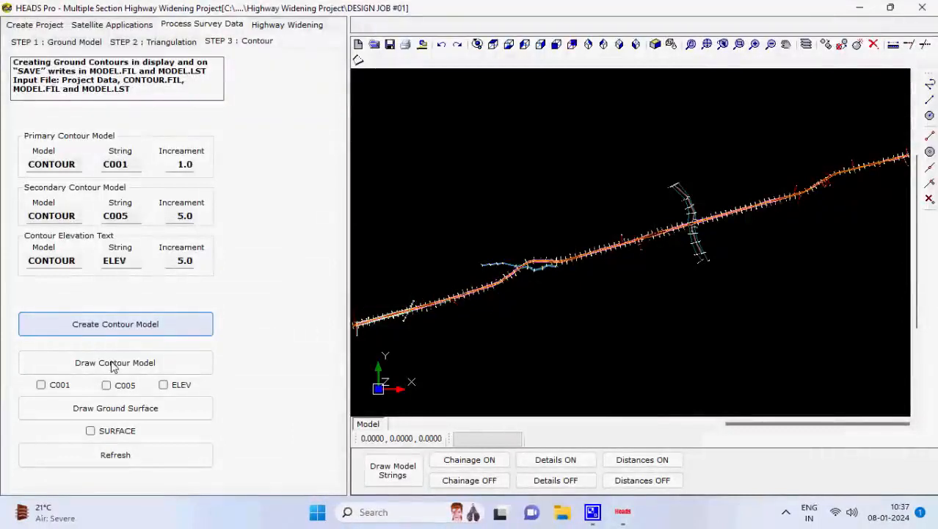
left_click(167, 363)
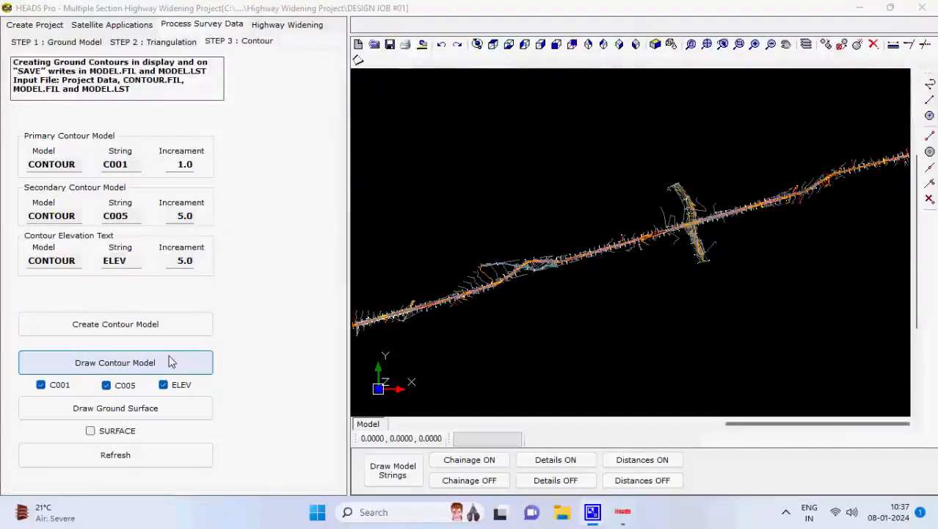
Choose Process HALIGN Design Data for the horizontal alignment and paste in the full 200 HALIGN block copied from the project data text file.
left_click(288, 25)
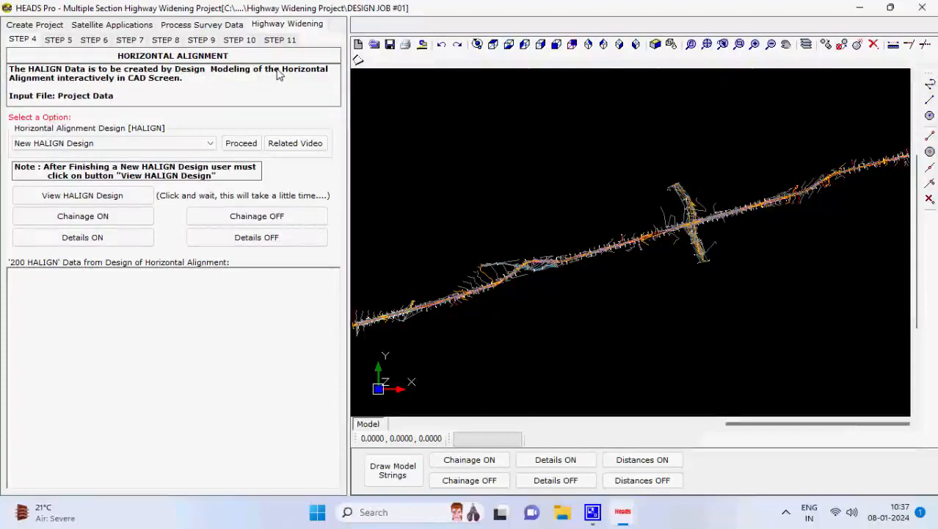
left_click(210, 144)
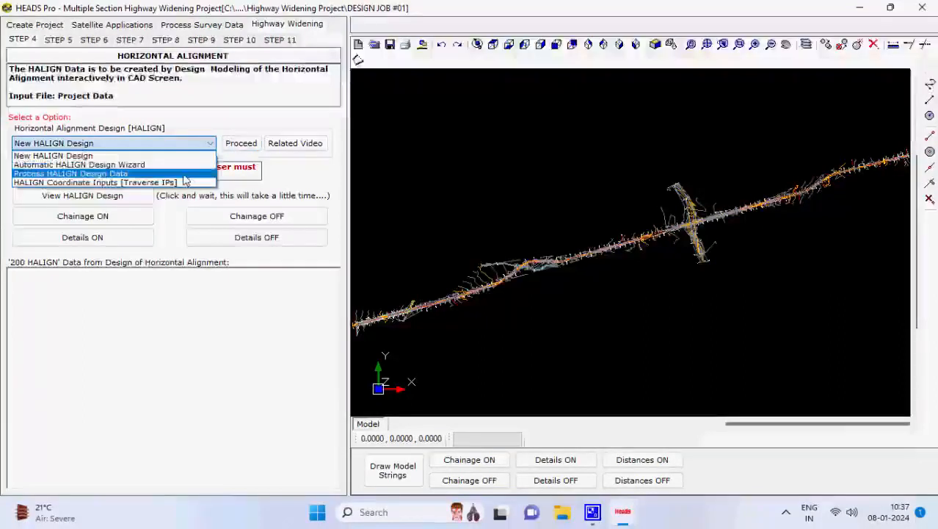
left_click(110, 173)
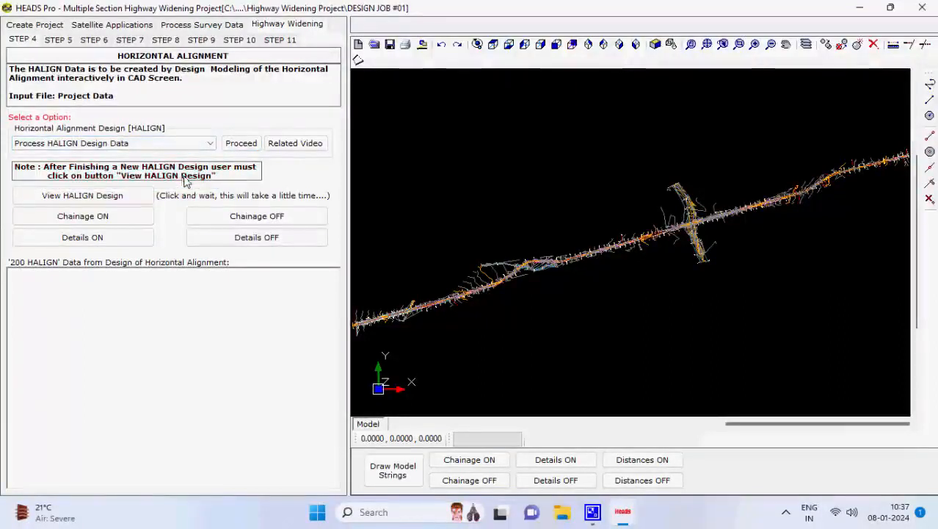
left_click(235, 346)
left_click(565, 517)
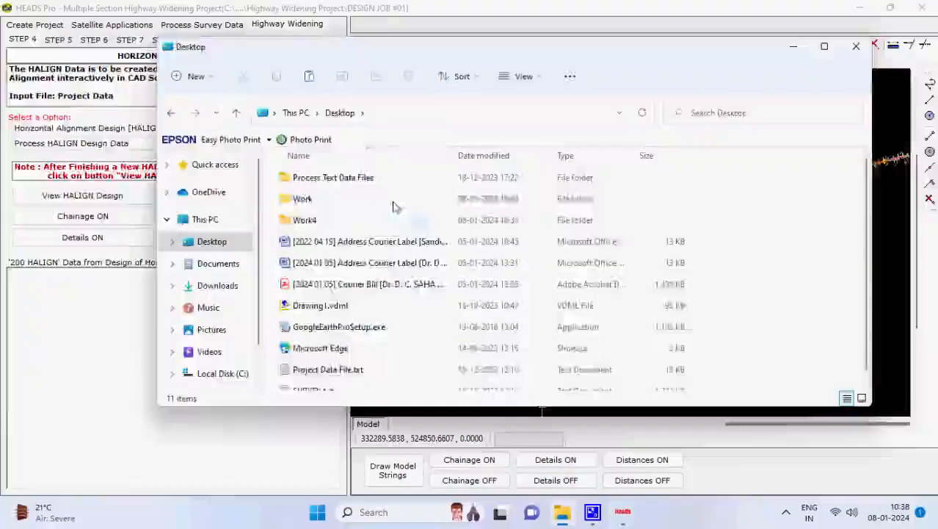
double_click(393, 207)
double_click(356, 218)
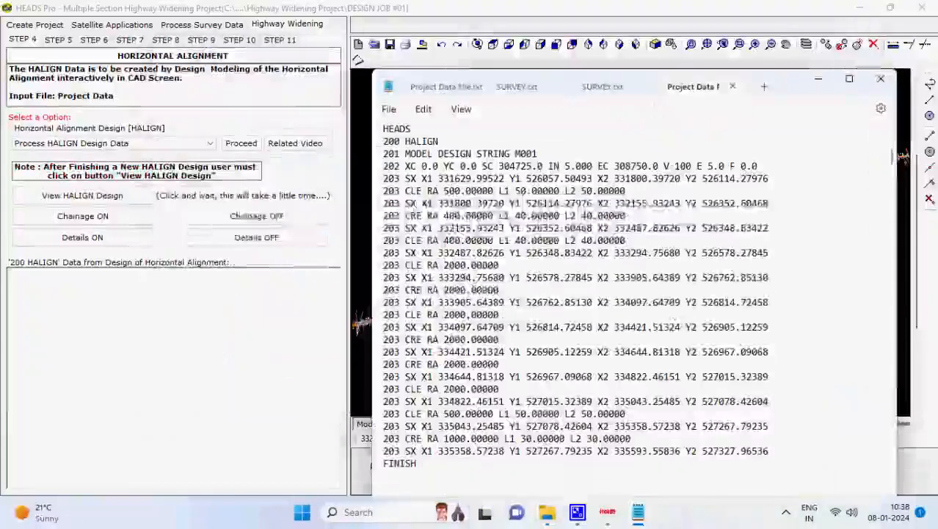
left_click_drag(383, 130, 422, 473)
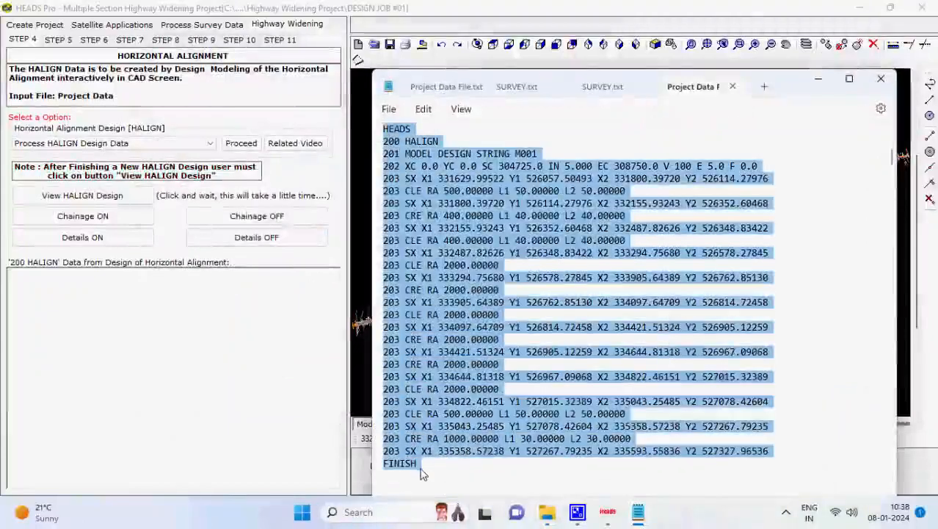
left_click(131, 339)
type("HEADS 200 HALIGN 201 MODEL DESIGN STRING M001 202 XC 0.0 YC 0.0 SC 304725.0 IN 5.000 EC 308750.0 V 100 E 5.0 F 0.0 203 SX X1 331629.99522 Y1 526057.50493 X2 331800.39720 Y2 526114.27976 203 CLE RA 500.00000 L1 50.00000 L2 50.00000 203 SX X1 331800.39720 Y1 526114.27976 X2 332155.93243 Y2 526352.60468 203 CRE RA 400.00000 L1 40.00000 L2 40.00000 203 SX X1 332155.93243 Y1 526352.60468 X2 332487.82626 Y2 526348.83422 203 CLE RA 400.00000 L1 40.00000 L2 40.00000 203 SX X1 332487.82626 Y1 526348.83422 X2 333294.75680 Y2 526578.27845 203 CLE RA 2000.00000 203 SX X1 333294.75680 Y1 526578.27845 X2 333905.64389 Y2 526762.85130 203 CRE RA 2000.00000 203 SX X1 333905.64389 Y1 526762.85130 X2 334097.64709 Y2 526814.72458 203 CLE RA 2000.00000 203 SX X1 334097.64709 Y1 526814.72458 X2 334421.51324 Y2 526905.12259 203 CRE RA 2000.00000 203 SX X1 334421.51324 Y1 526905.12259 X2 334644.81318 Y2 526967.09068 203 CLE RA 2000.00000 203 SX X1 334644.81318 Y1 526967.09068 X2 334822.46151 Y2 527015.32389 203 CLE RA 2000.00000 203 SX X1 334822.46151 Y1 527015.32389 X2 335043.25485 Y2 527078.42604 203 CLE RA 500.00000 L1 50.00000 L2 50.00000 203 SX X1 335043.25485 Y1 527078.42604 X2 335358.57238 Y2 527267.79235 203 CRE RA 1000.00000 L1 30.00000 L2 30.00000 203 SX X1 335358.57238 Y1 527267.79235 X2 335593.55836 Y2 527327.96536 FINISH")
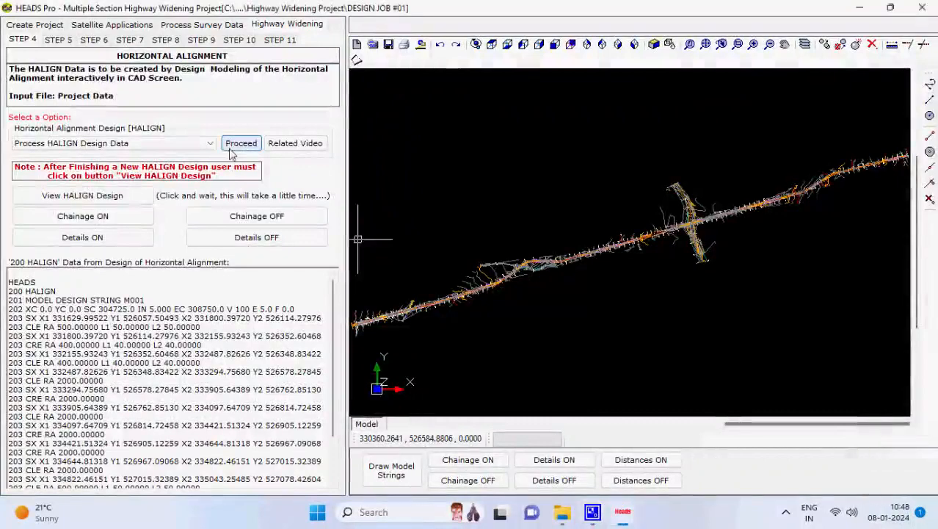
Process the pasted HALIGN data for model DESIGN, string M001, and finish the Halign run.
left_click(232, 144)
left_click(389, 179)
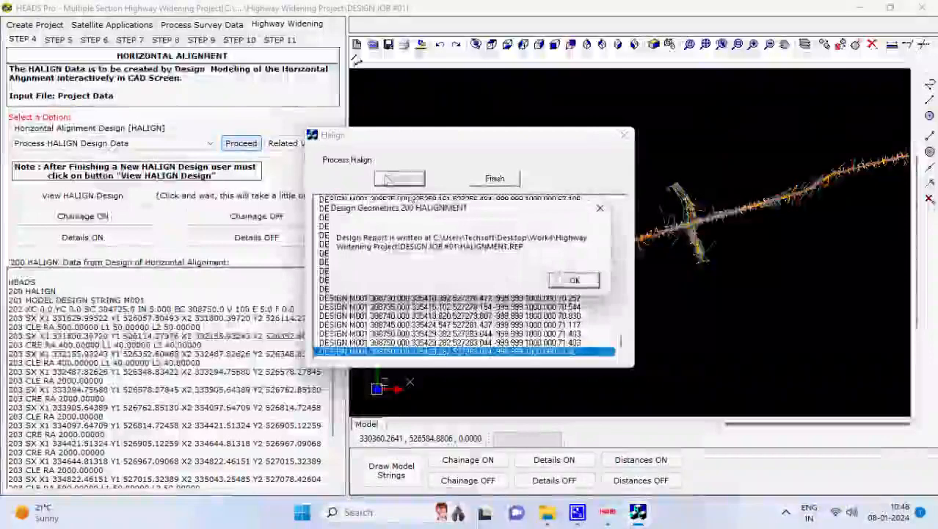
left_click(574, 281)
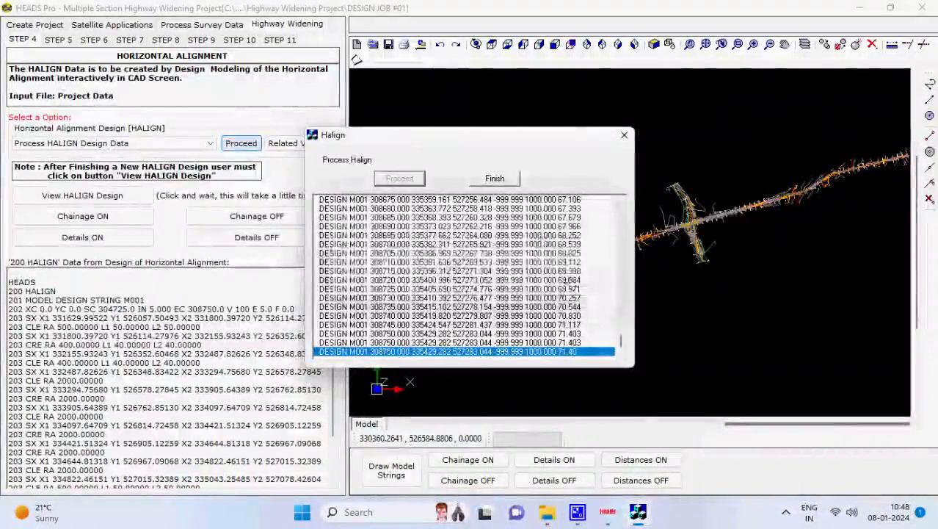
left_click(511, 179)
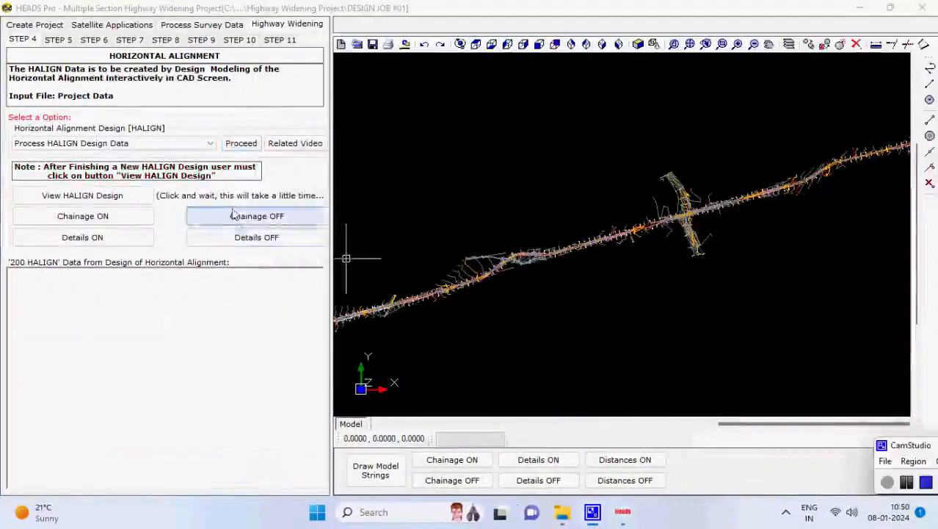
Start a New HALIGN Design on the project drawing in HEADS Viewer.
left_click(211, 144)
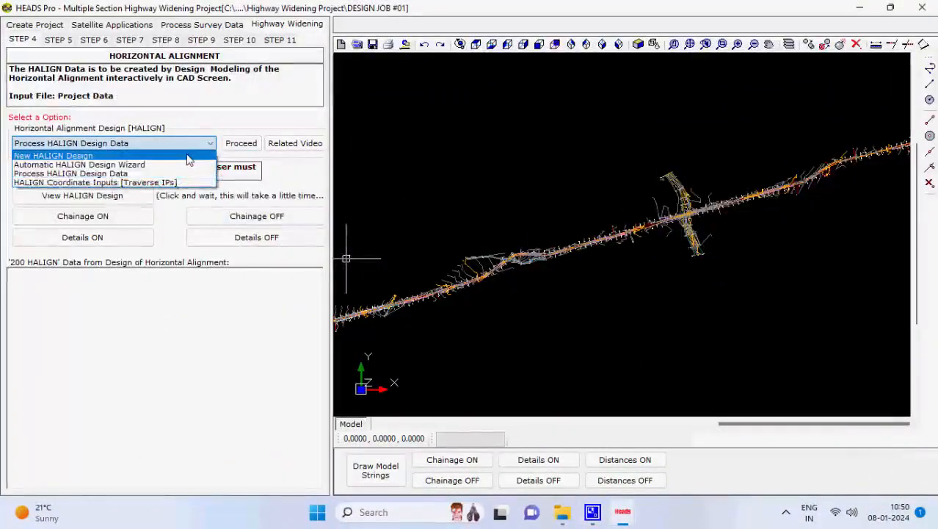
left_click(187, 156)
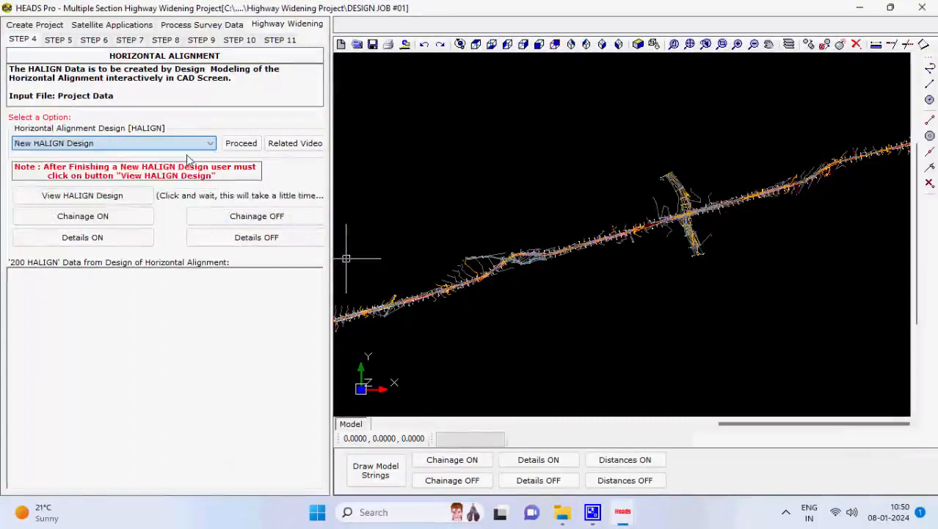
left_click(246, 151)
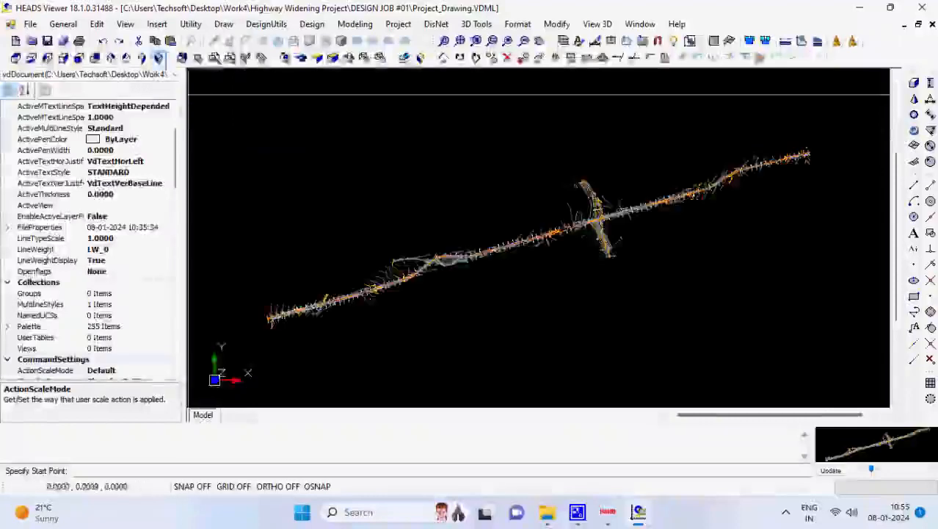
Draw a polyline along the existing road's centreline, placing vertices at its bends and ending at its eastern end.
left_click(914, 311)
scroll(278, 317, "up", 3)
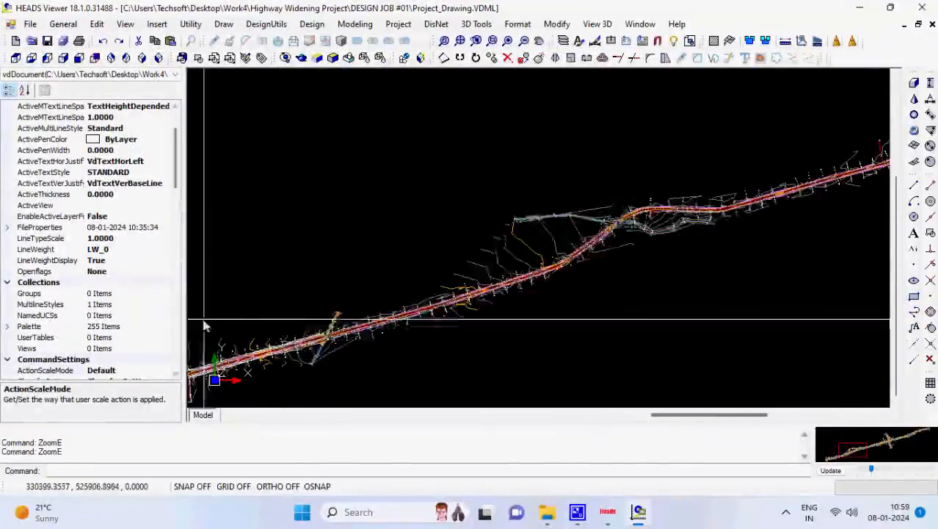
scroll(287, 309, "up", 3)
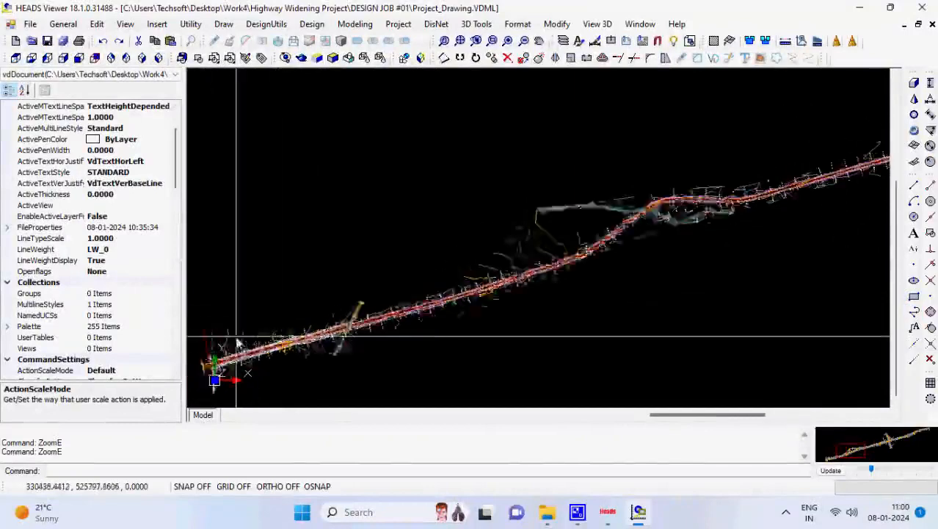
scroll(239, 344, "up", 3)
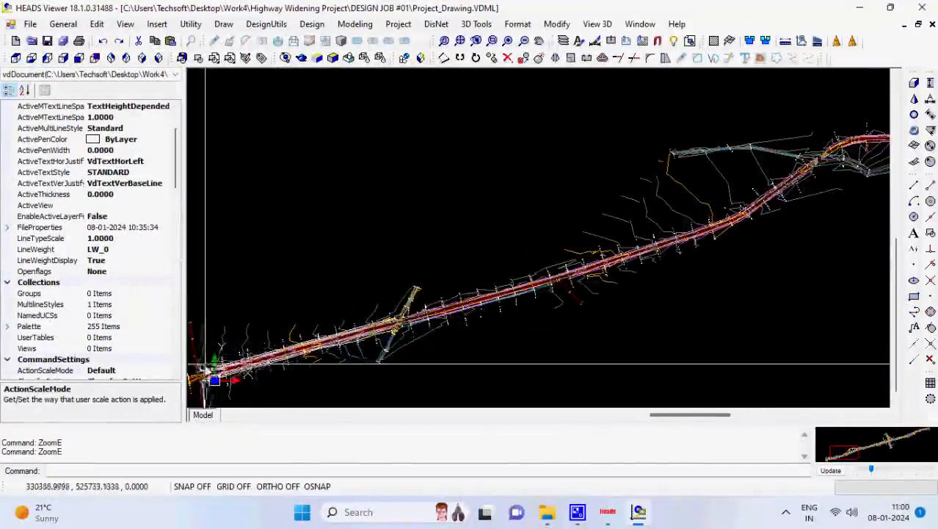
scroll(727, 258, "up", 5)
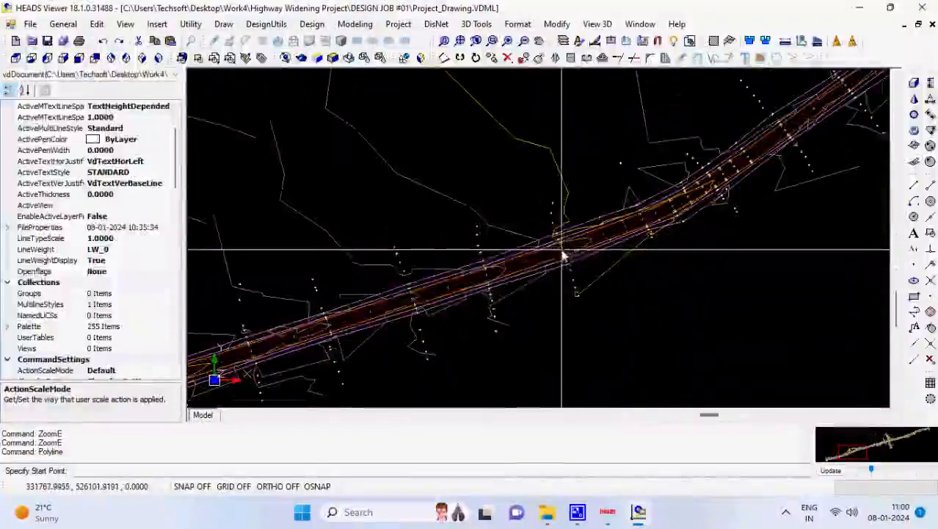
left_click(562, 251)
scroll(561, 252, "down", 3)
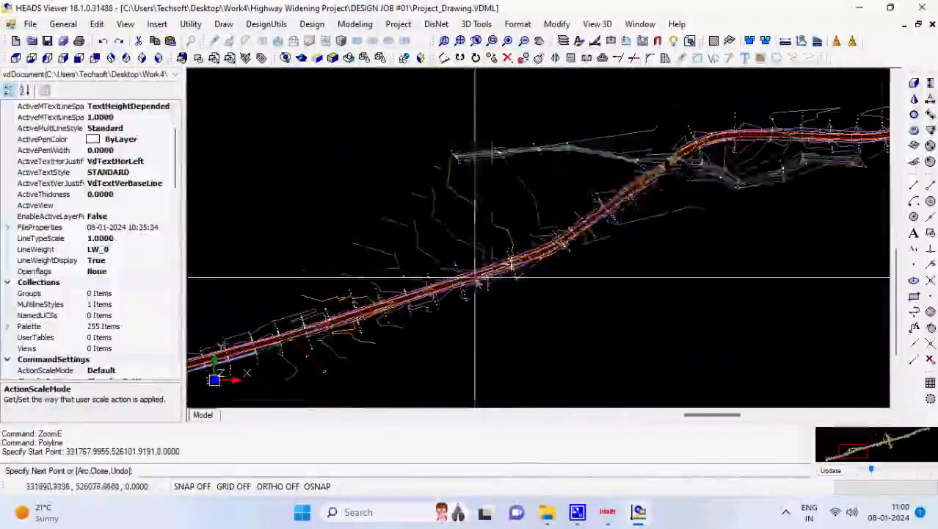
scroll(562, 247, "up", 3)
left_click(580, 233)
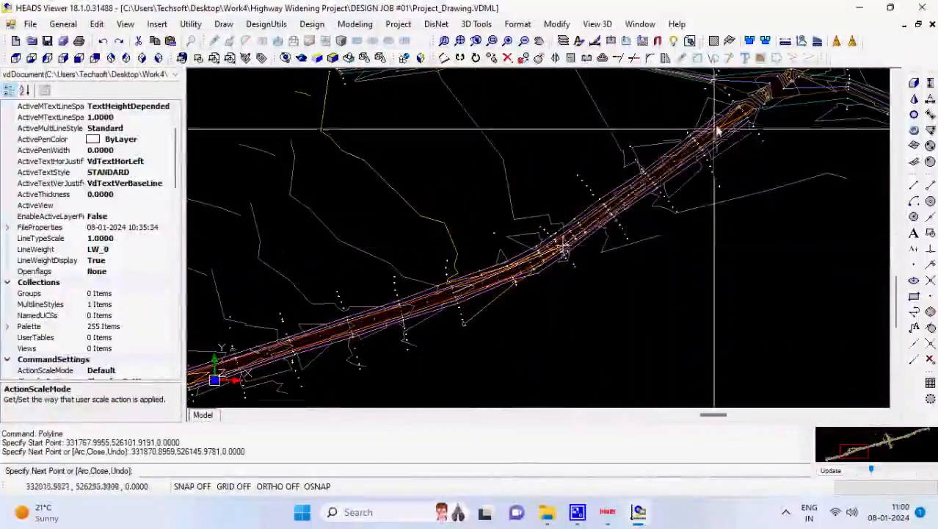
scroll(587, 210, "down", 4)
scroll(637, 172, "up", 3)
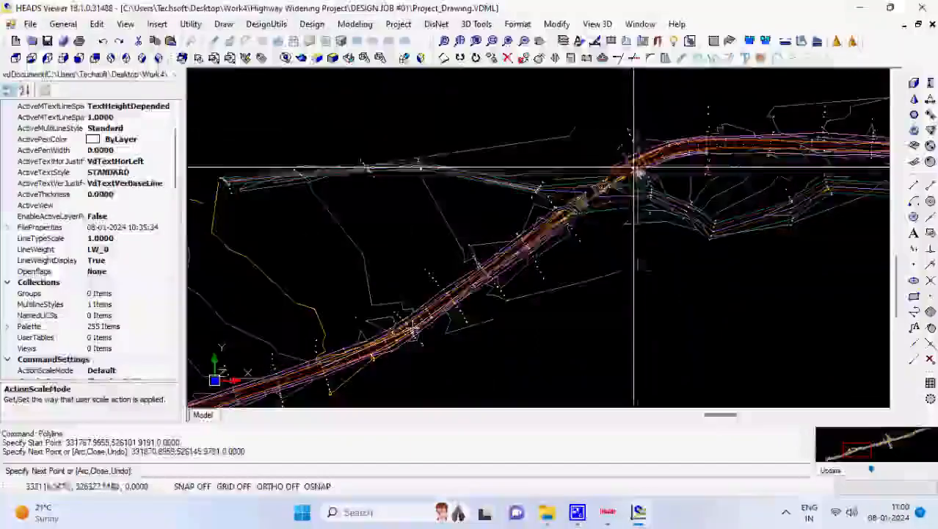
left_click(643, 160)
left_click(681, 148)
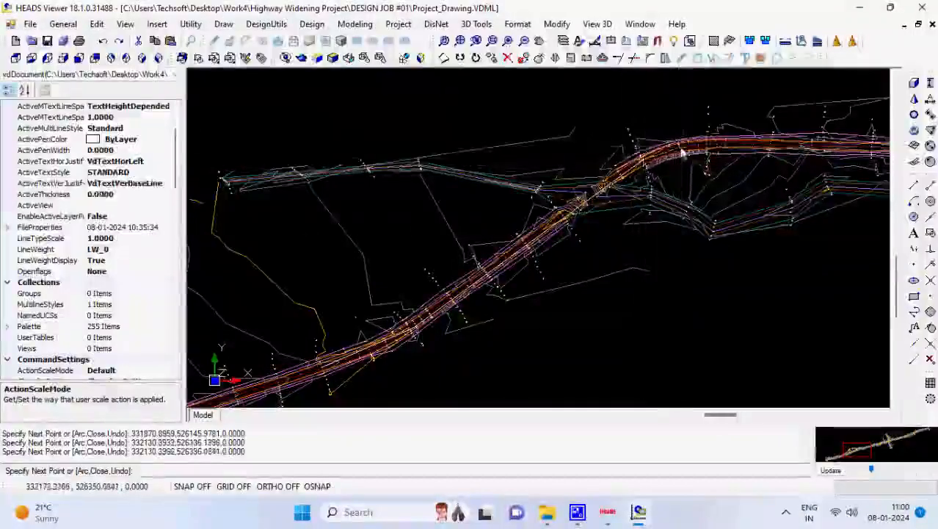
scroll(674, 154, "down", 2)
scroll(699, 163, "up", 4)
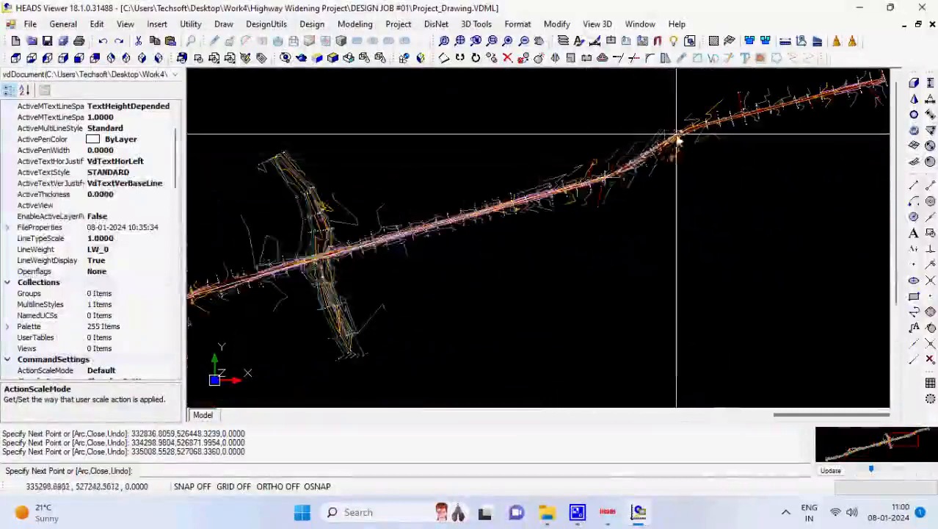
scroll(677, 136, "up", 4)
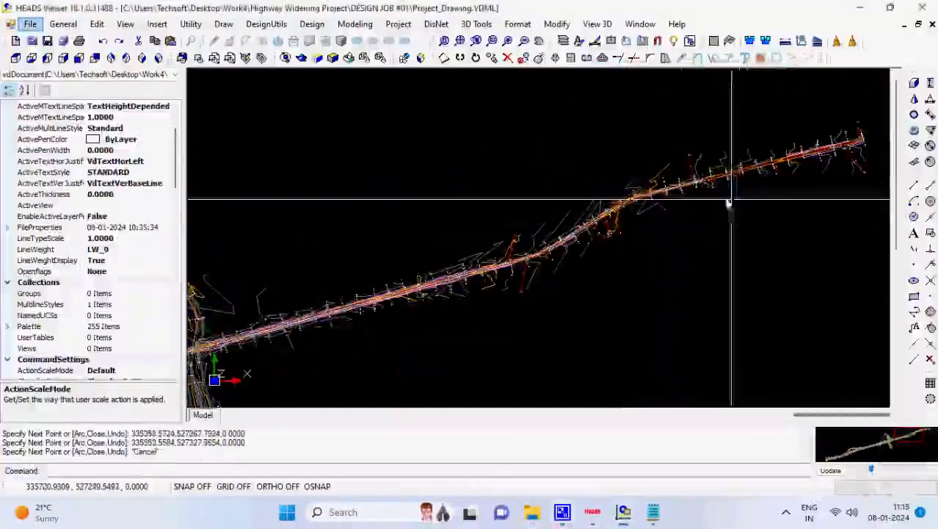
Start the HIP Method horizontal alignment design from the road centreline polyline.
left_click(310, 24)
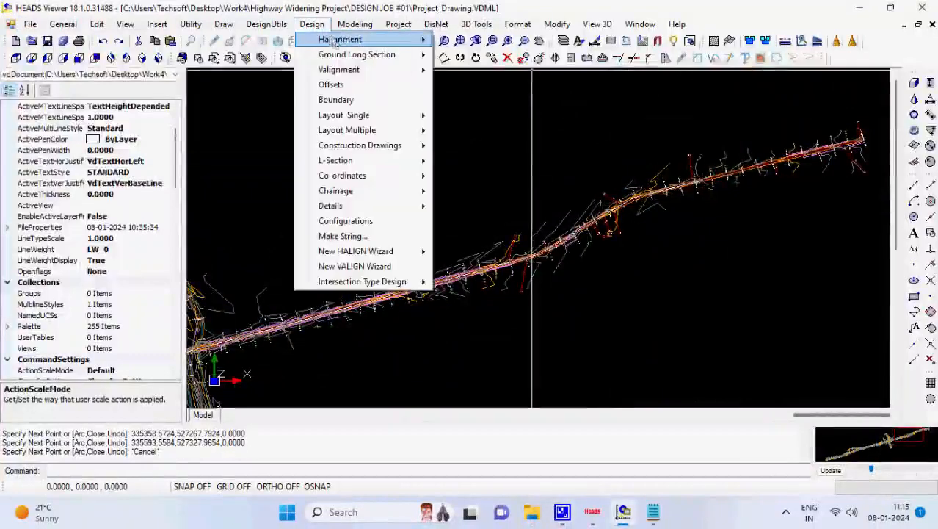
mouse_move(340, 40)
left_click(488, 40)
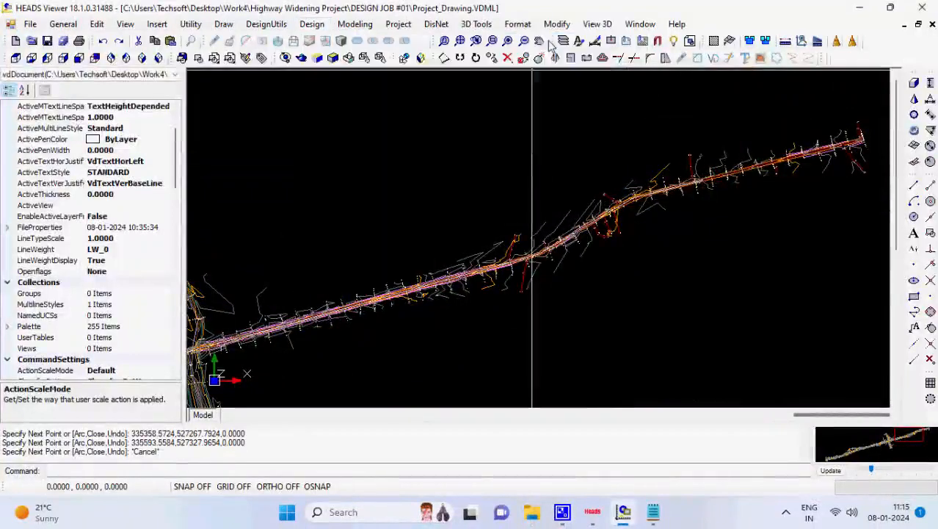
scroll(661, 195, "up", 4)
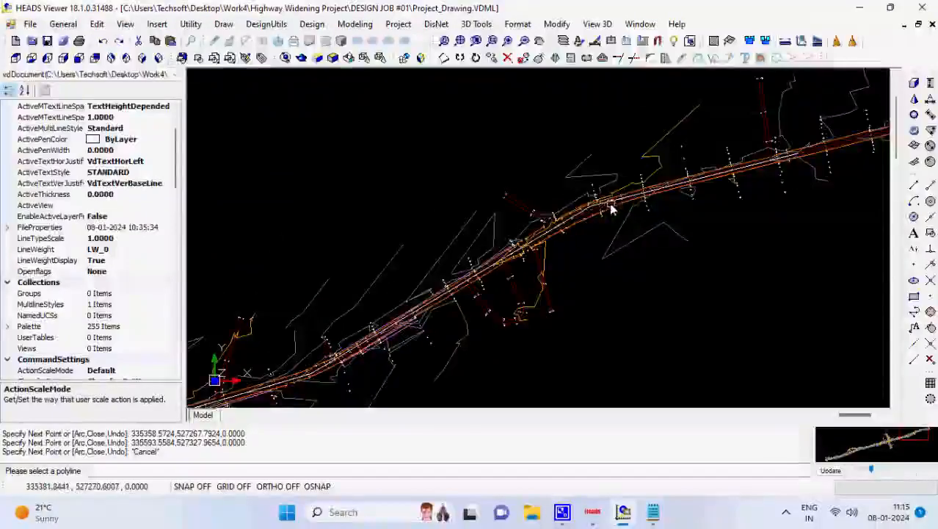
scroll(676, 213, "down", 3)
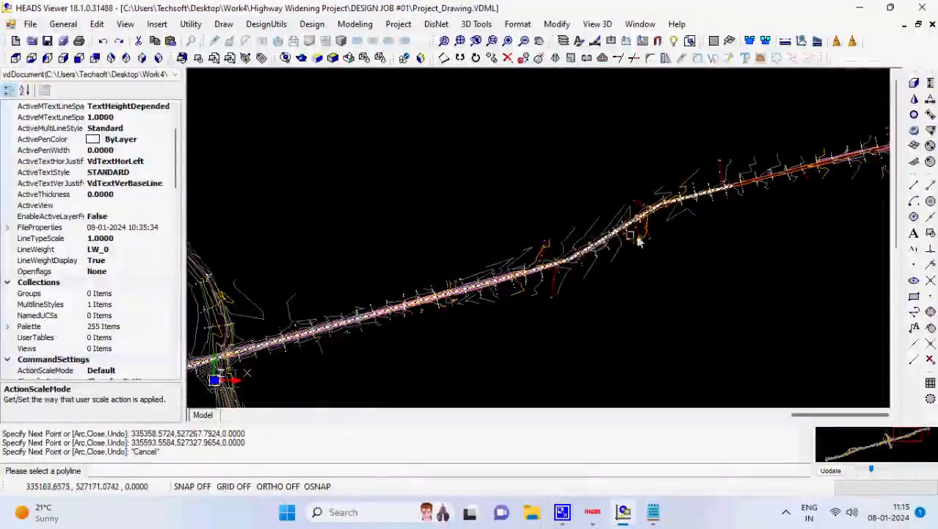
left_click(674, 239)
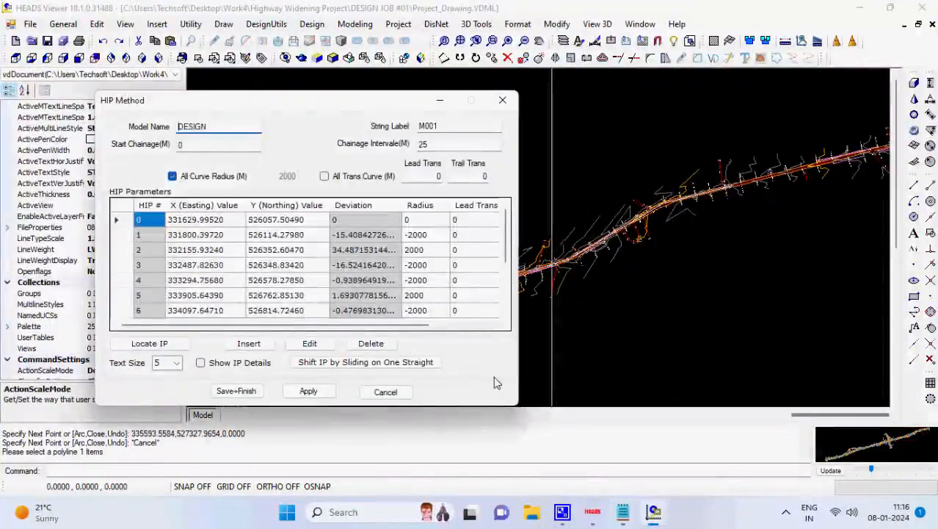
Apply the HIP parameters and set HIP 1's curve radius to 500 m with lead and trail transitions of 50 m.
left_click(311, 393)
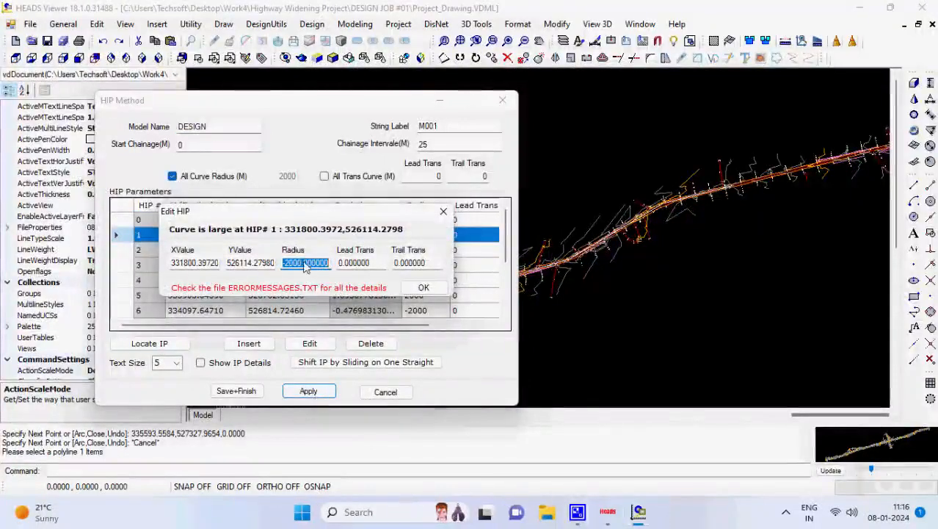
double_click(305, 265)
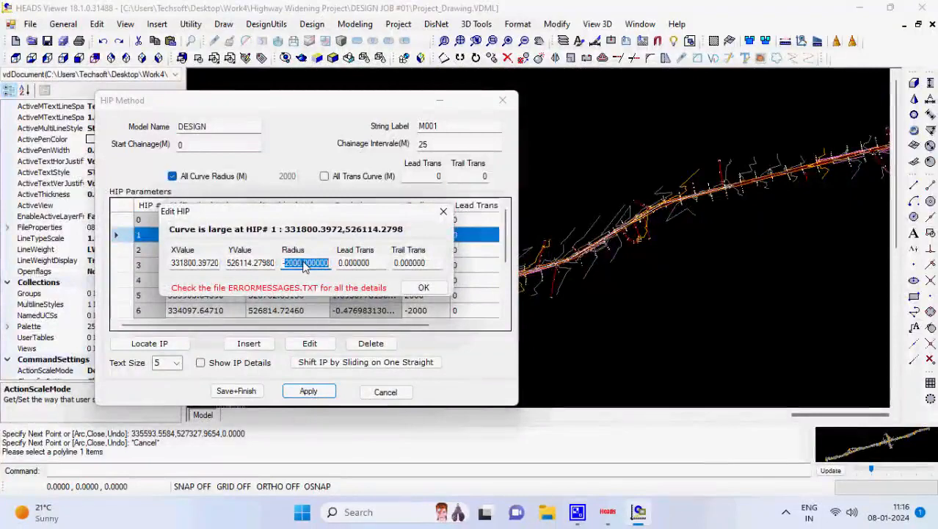
key("BackSpace")
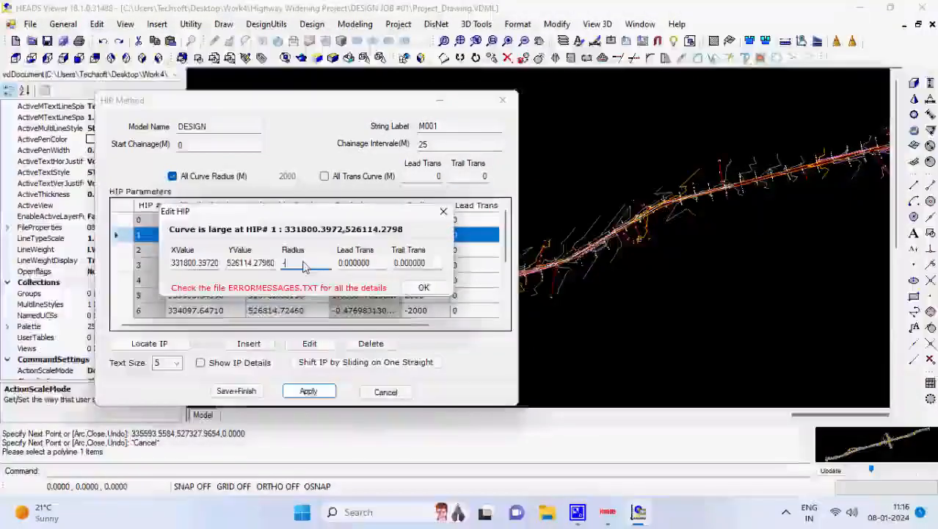
key("BackSpace")
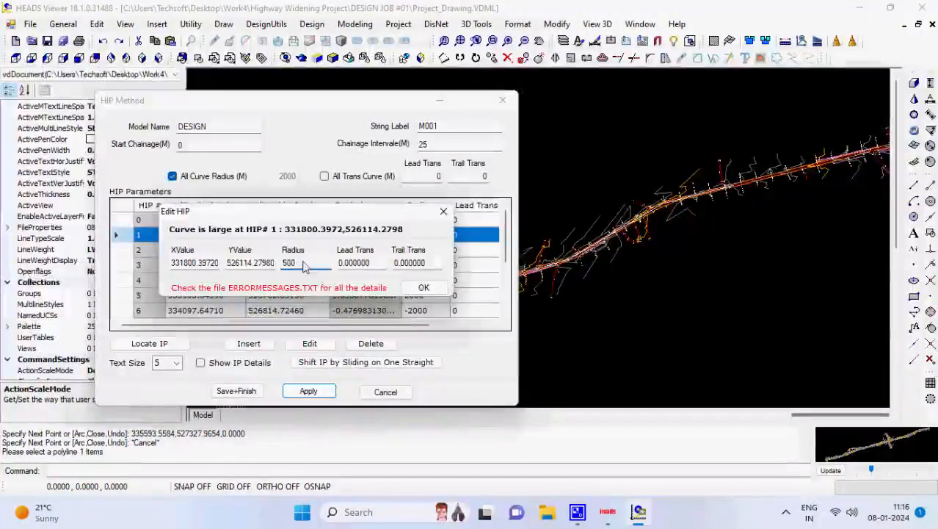
key("Tab")
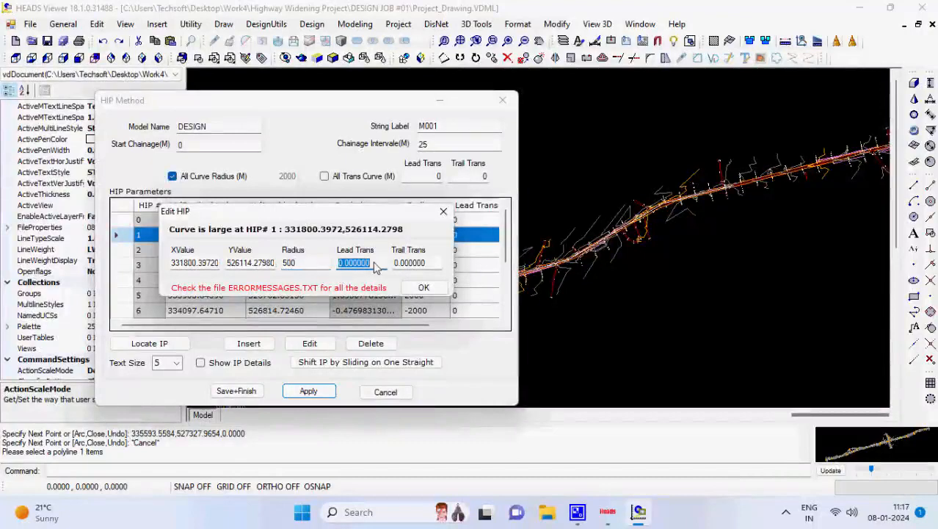
type("50")
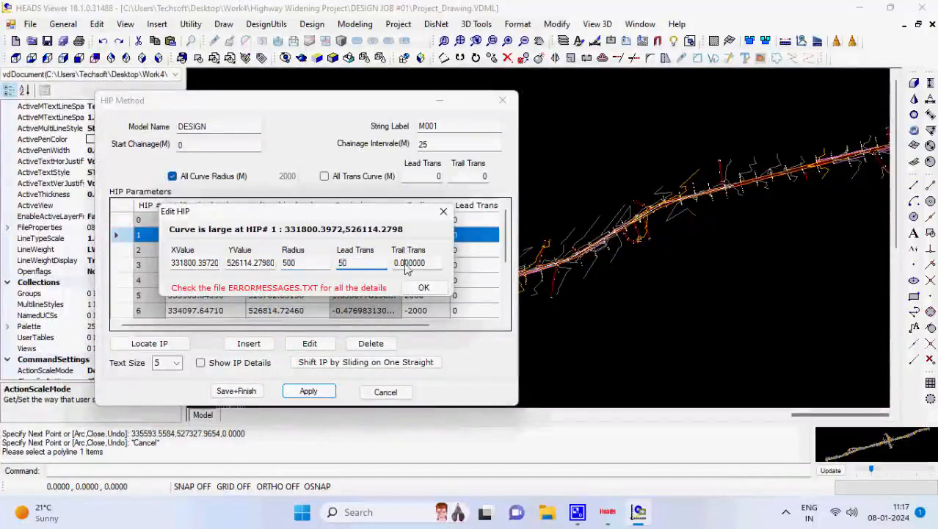
key("Tab")
type("5")
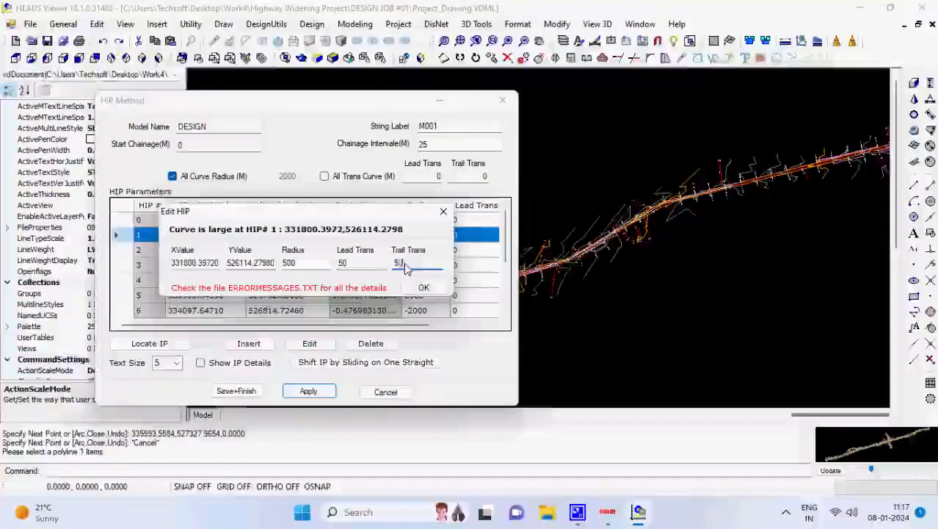
left_click(424, 287)
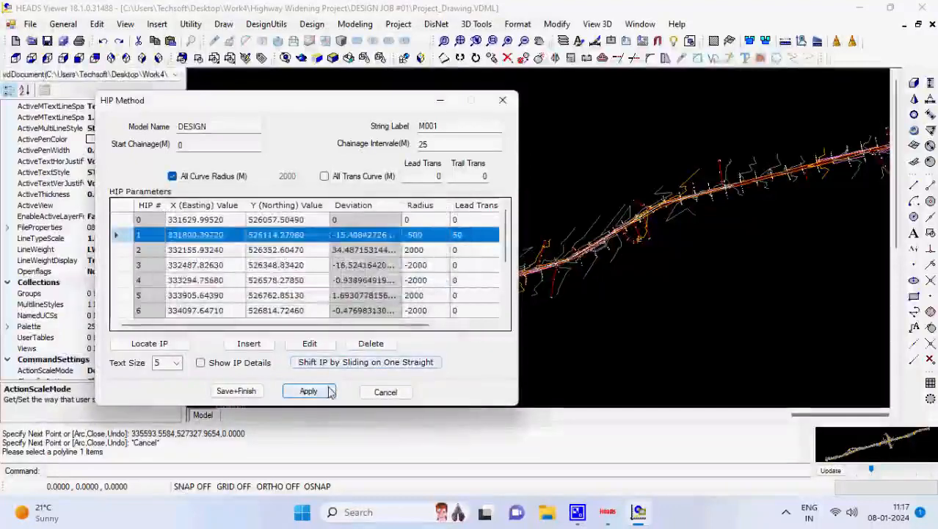
Continue applying the alignment and set HIP 2's curve radius to 500 m with lead and trail transitions of 50 m.
left_click(316, 391)
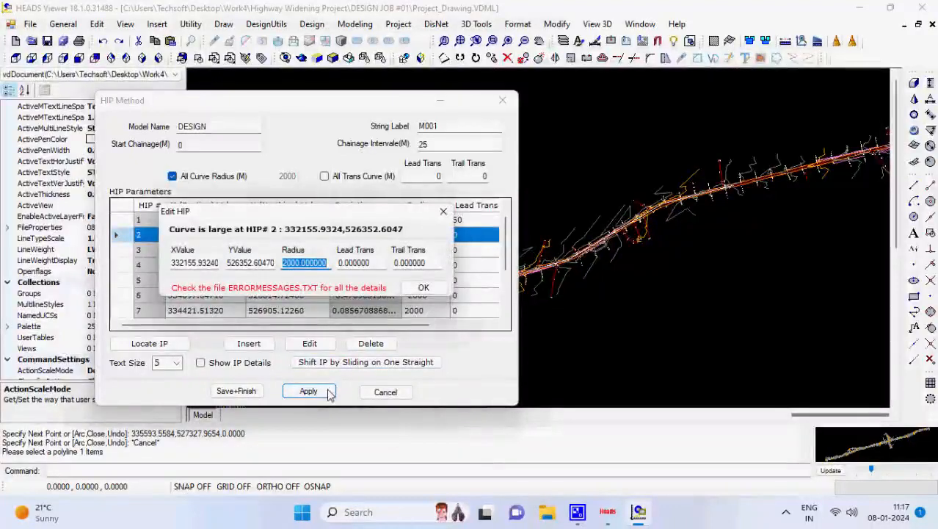
type("5")
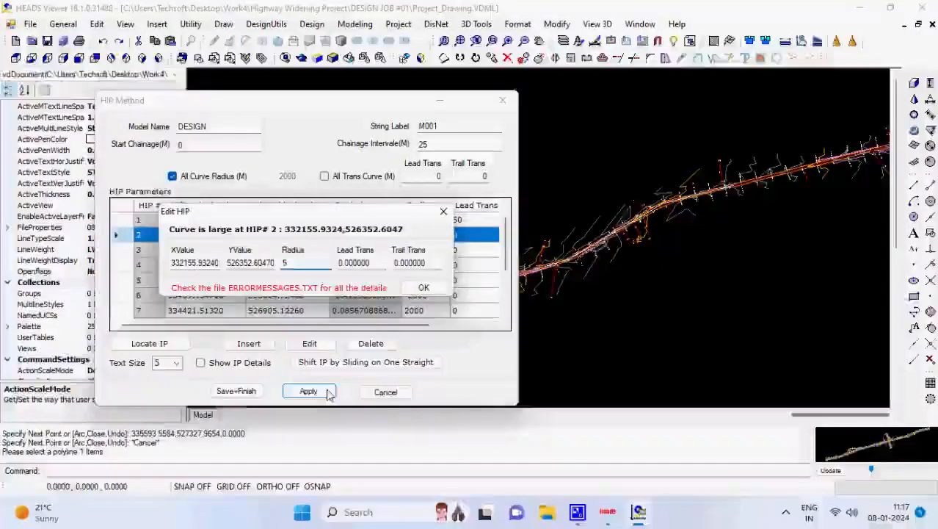
type("00")
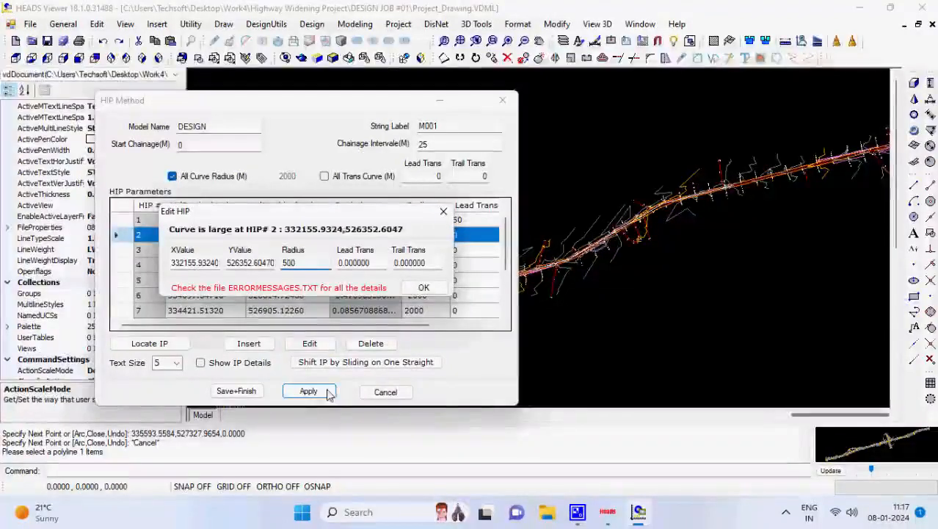
double_click(377, 266)
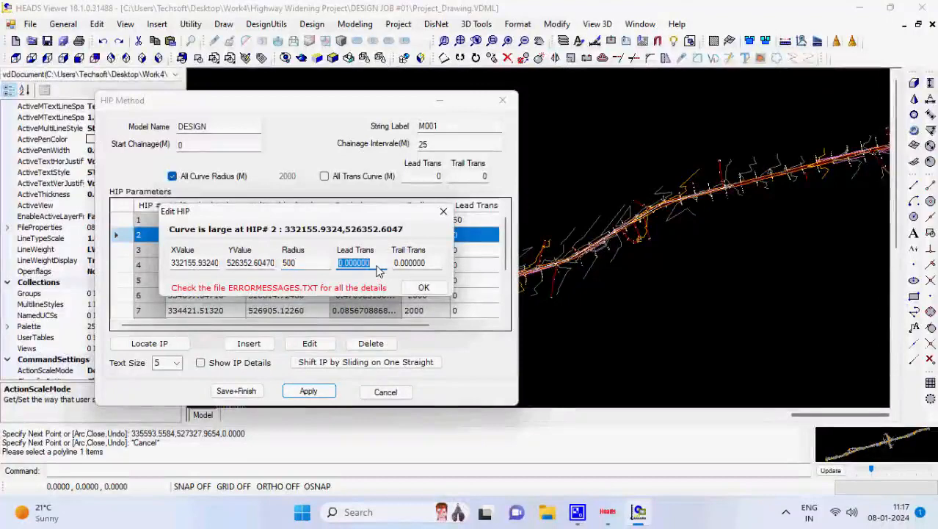
type("50")
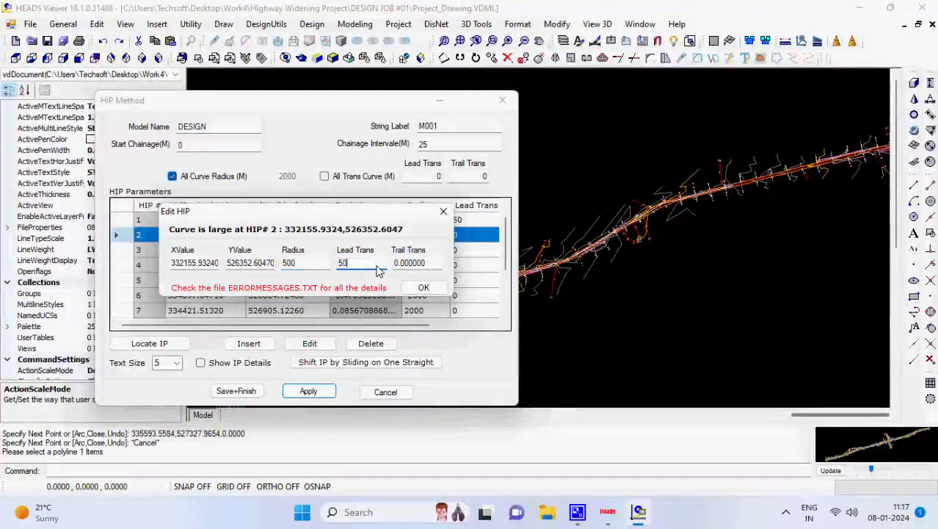
double_click(422, 266)
type("50")
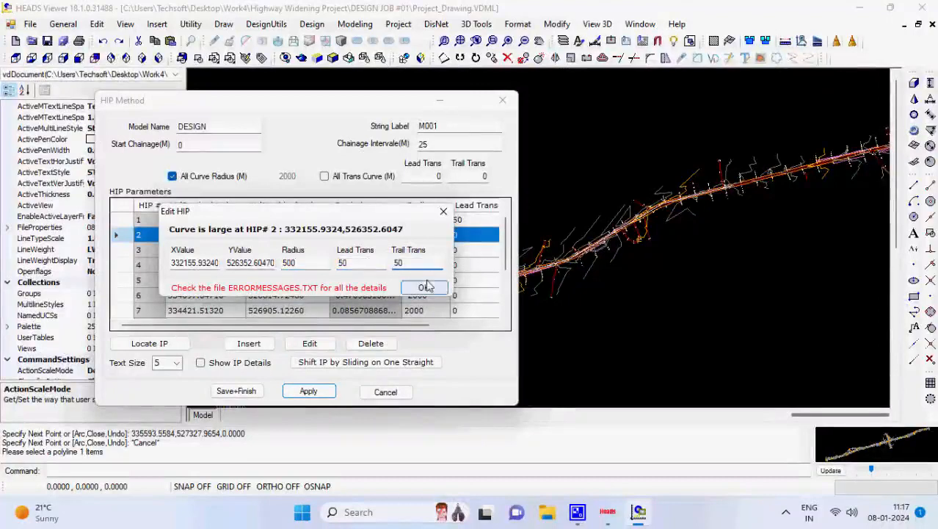
left_click(425, 287)
Set the radius to 1000 m at HIPs 3, 10 and 11, with 30 m lead transitions at the last two, and save the HIP design.
left_click(308, 390)
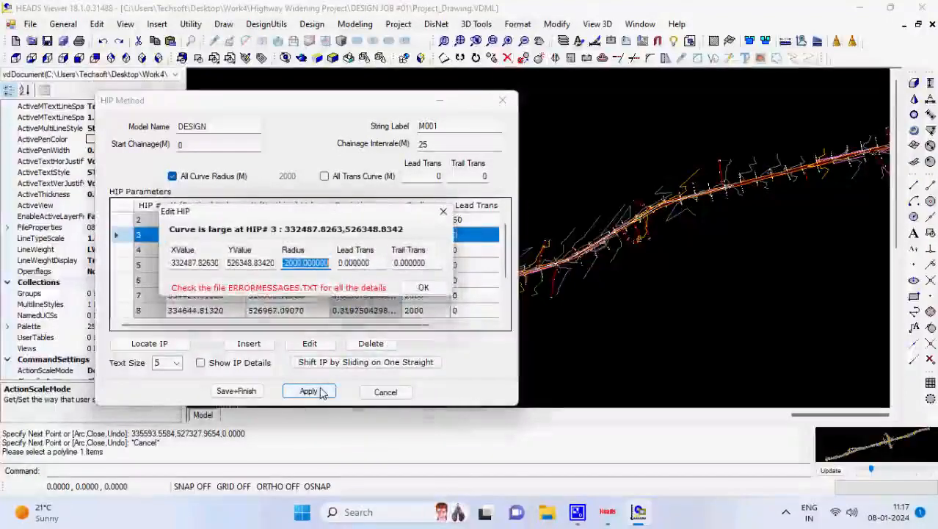
type("10")
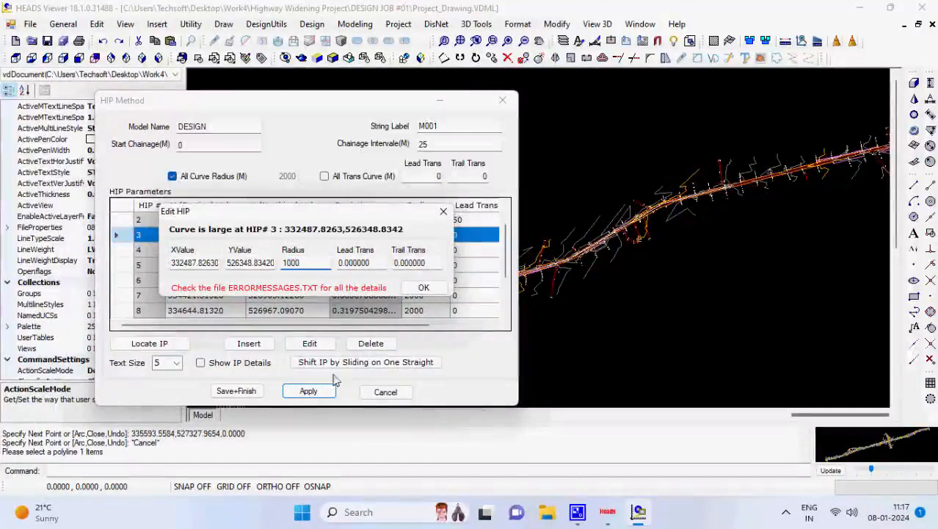
left_click(423, 287)
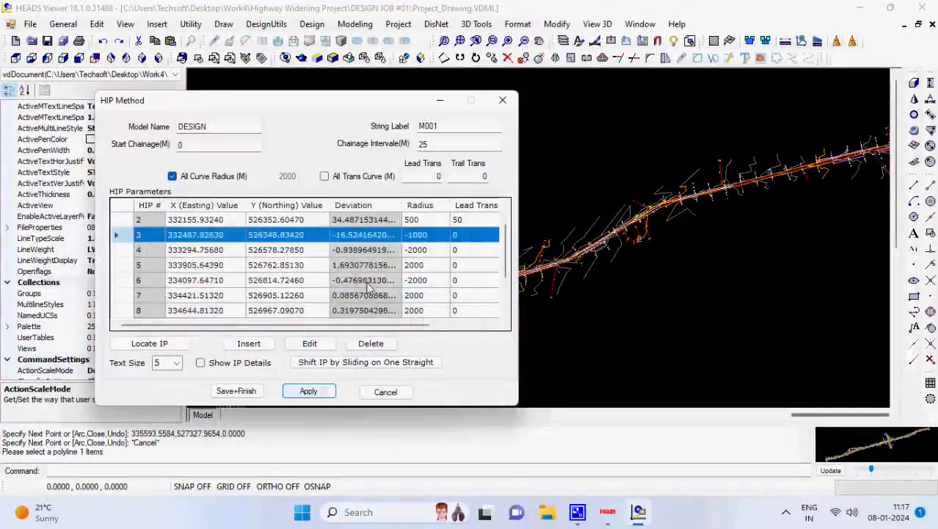
left_click(314, 390)
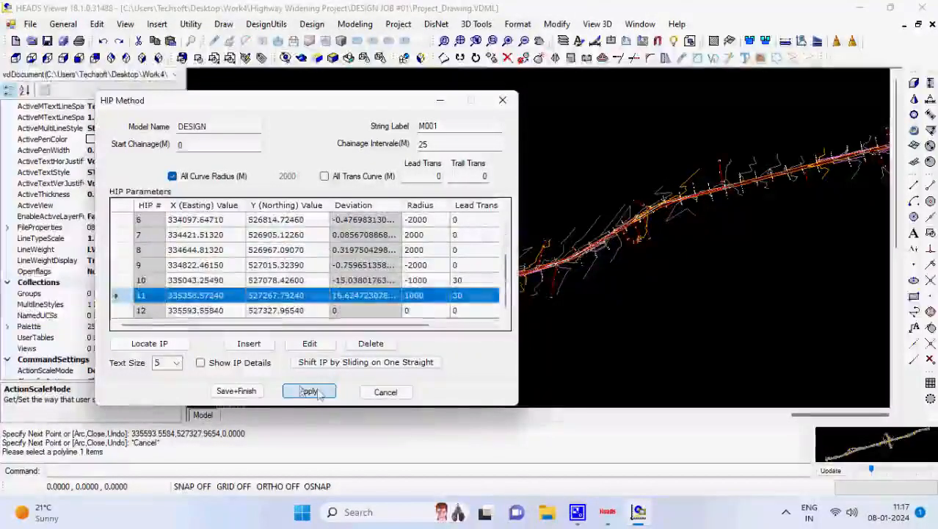
left_click(247, 395)
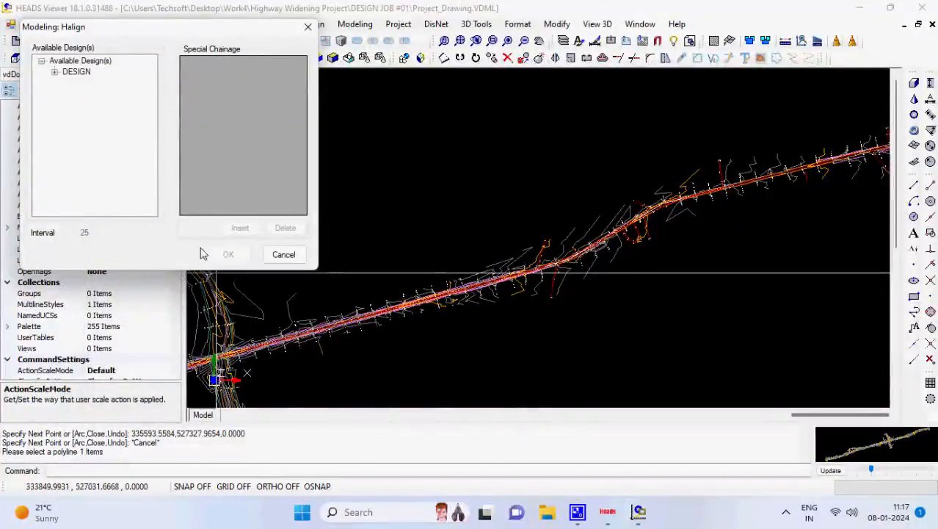
Process the Halign model for string M001 of model DESIGN and acknowledge the design report.
left_click(54, 72)
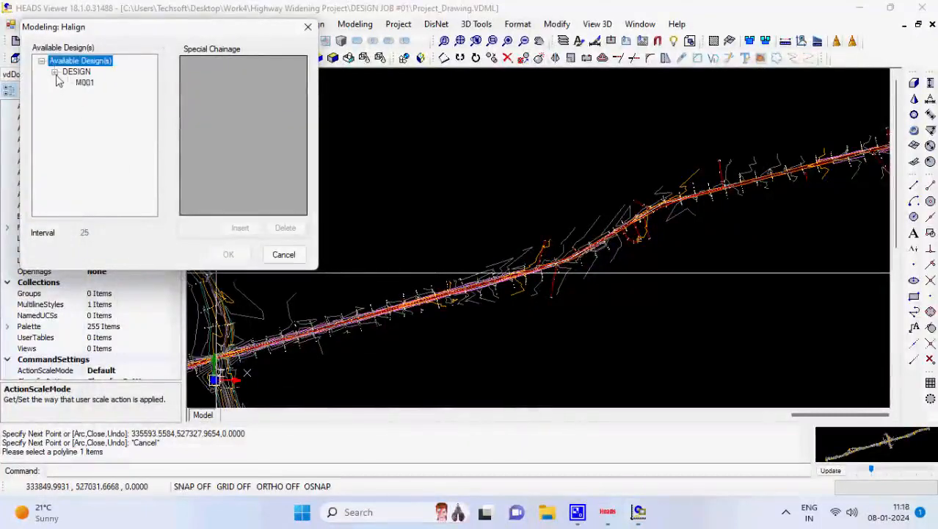
left_click(84, 83)
left_click(234, 254)
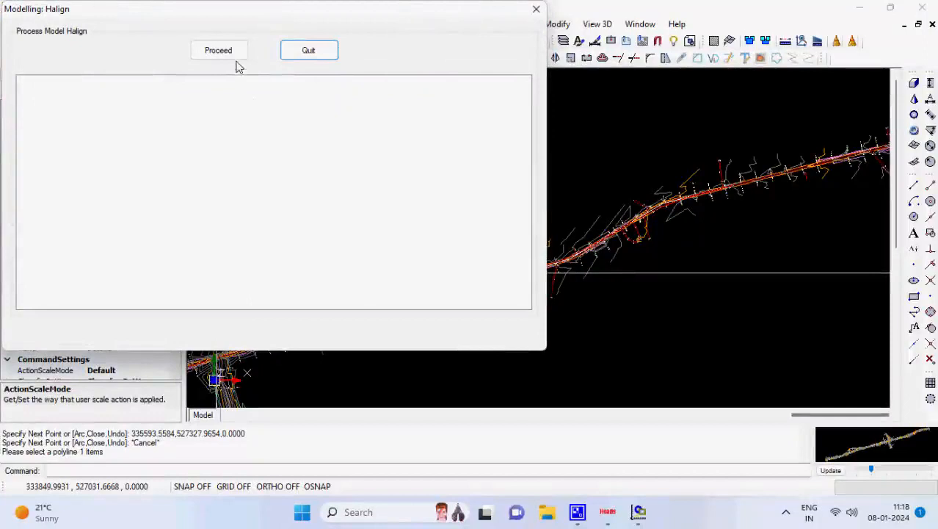
left_click(241, 52)
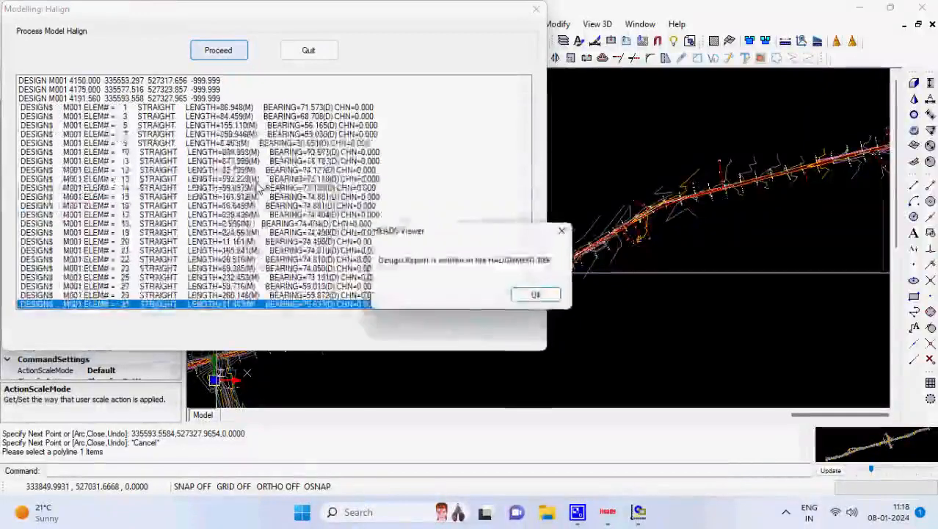
left_click(530, 294)
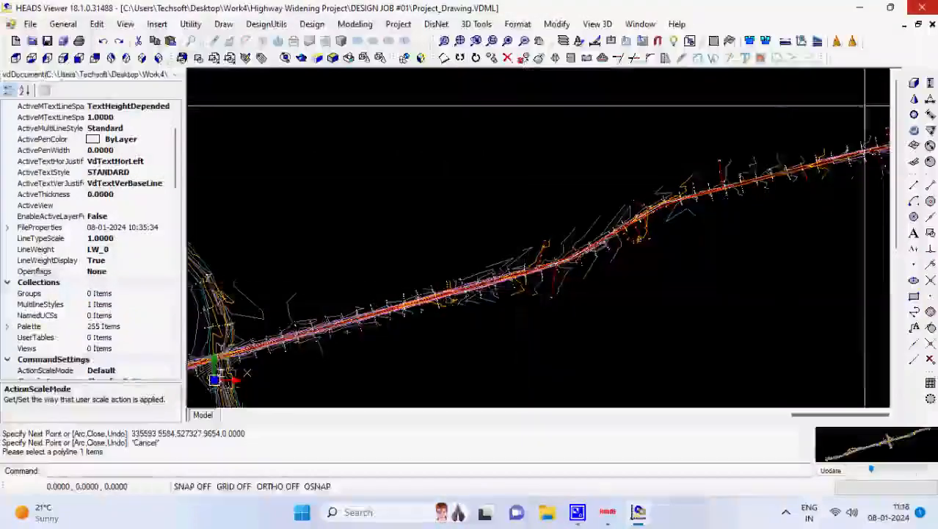
Close HEADS Viewer, return to HEADS Pro and view the HALIGN design of string M001 in the drawing.
left_click(922, 7)
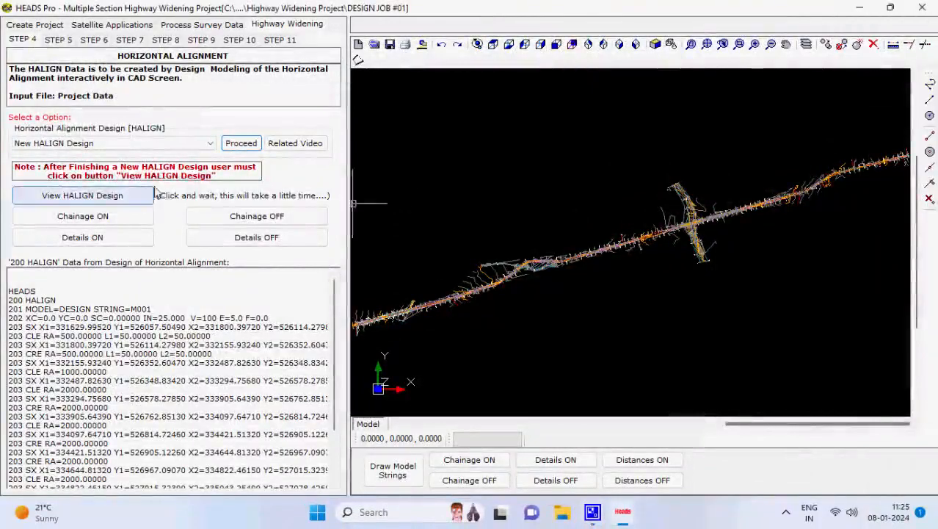
left_click(152, 194)
left_click(432, 192)
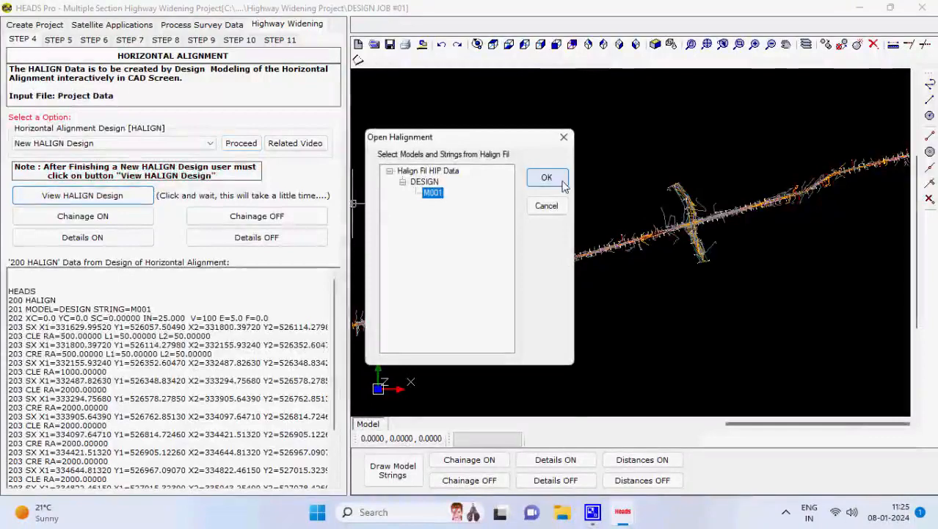
left_click(561, 184)
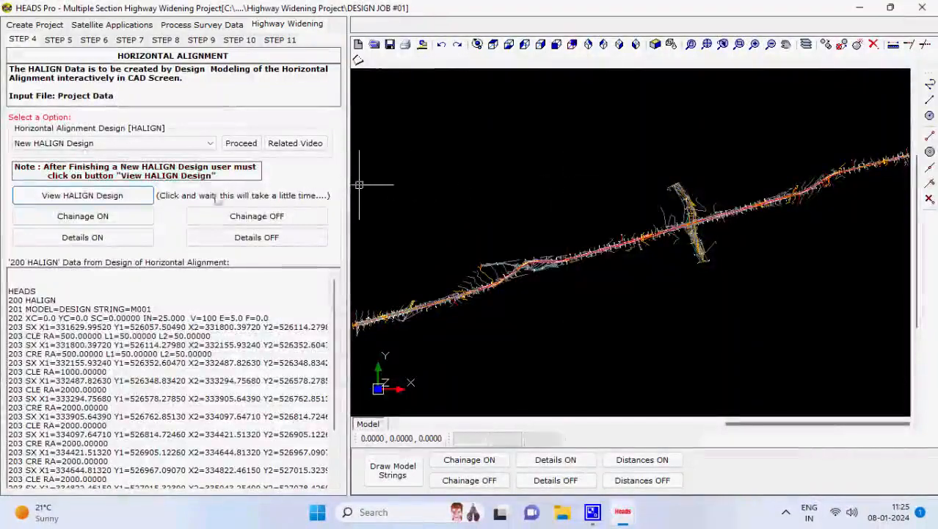
Turn on M001's chainages at 100 m intervals in XXXX+YYY format on the right side, and turn on all alignment details.
left_click(80, 218)
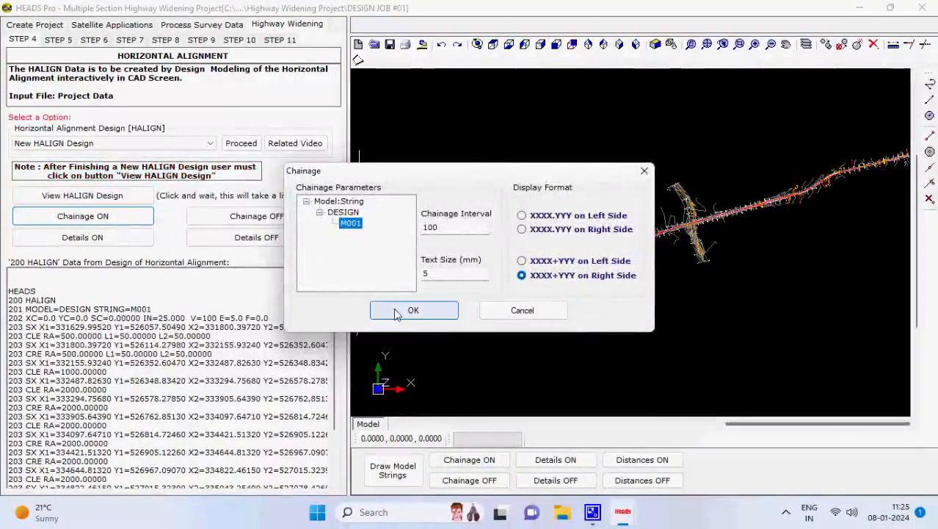
left_click(397, 309)
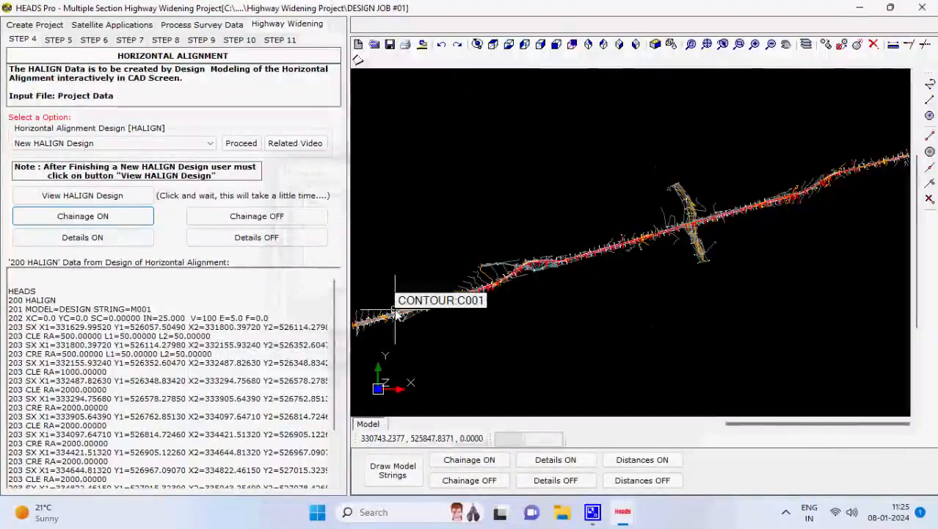
left_click(150, 238)
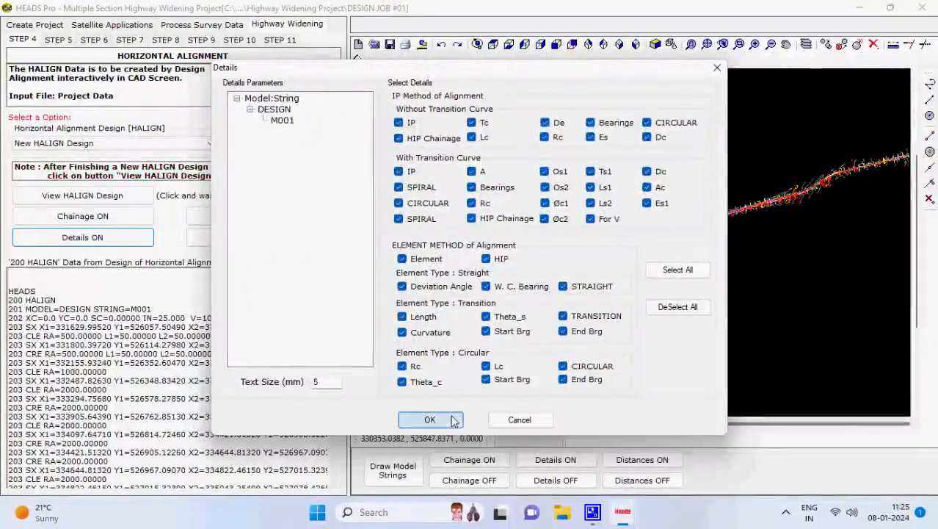
left_click(429, 420)
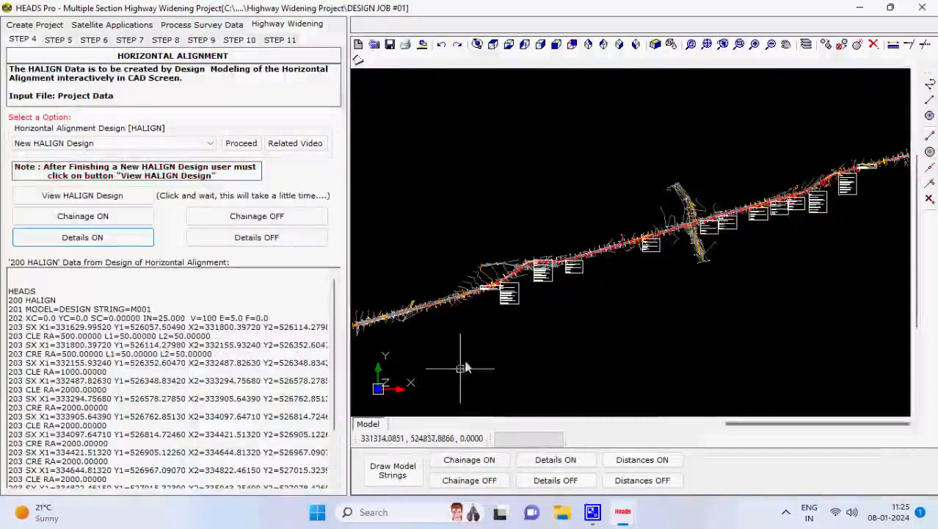
In the widening schedule, add a section from chainage 0 to 575 m with LEFT HAND SIDE widening, 6.0 m centreline distance and cross section TCS04.
left_click(64, 42)
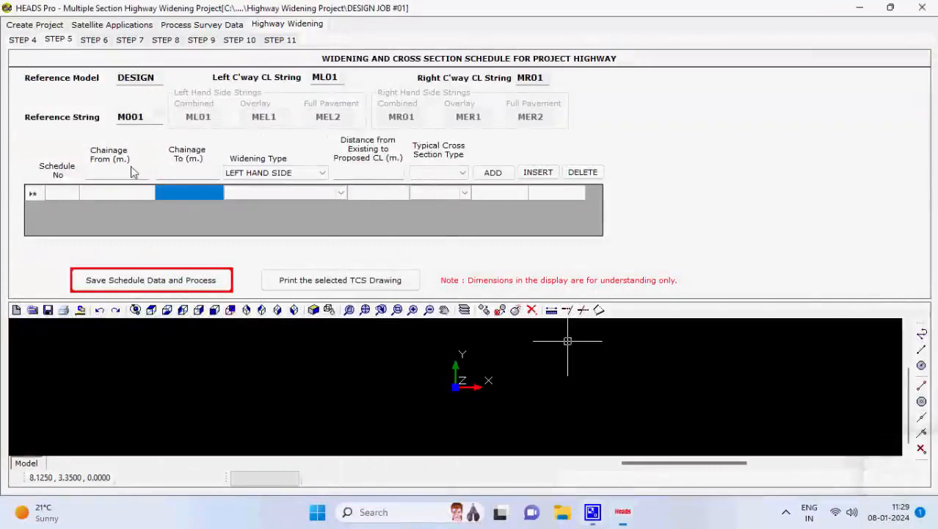
left_click(138, 177)
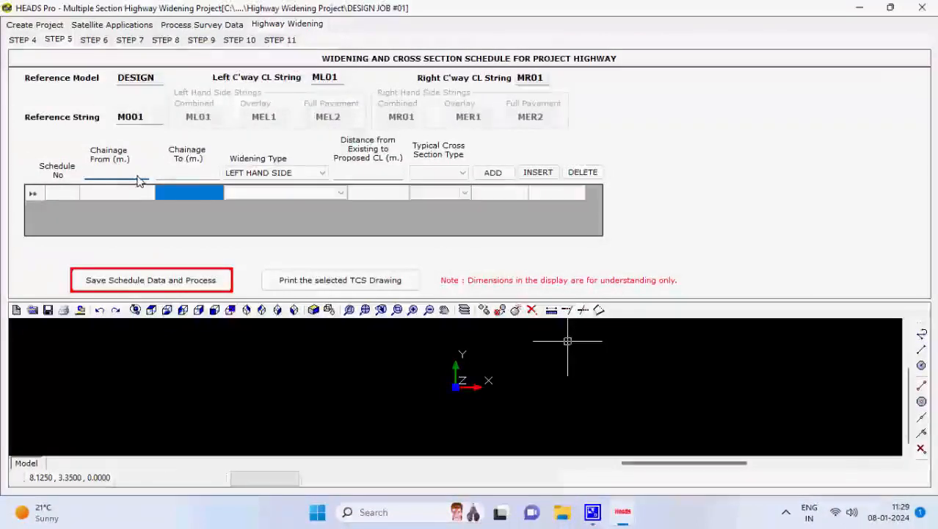
key("Tab")
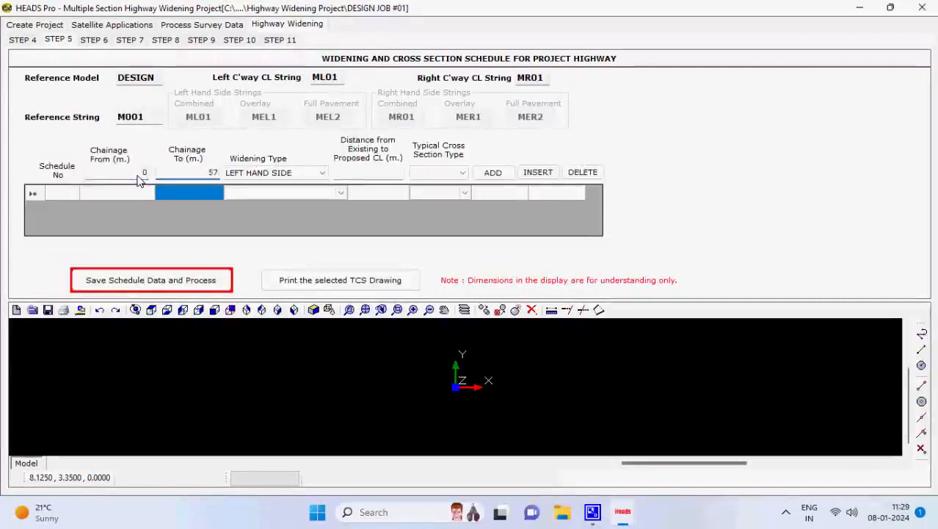
left_click(292, 173)
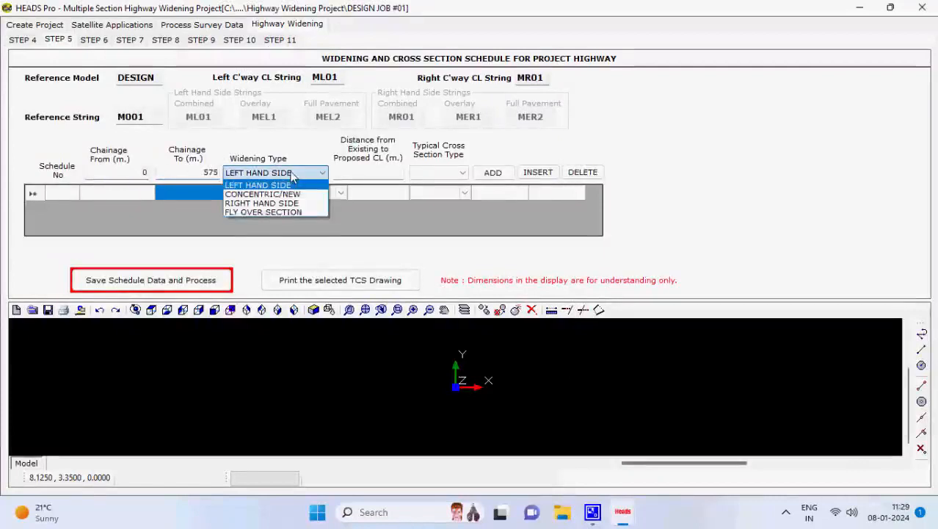
left_click(289, 184)
left_click(358, 177)
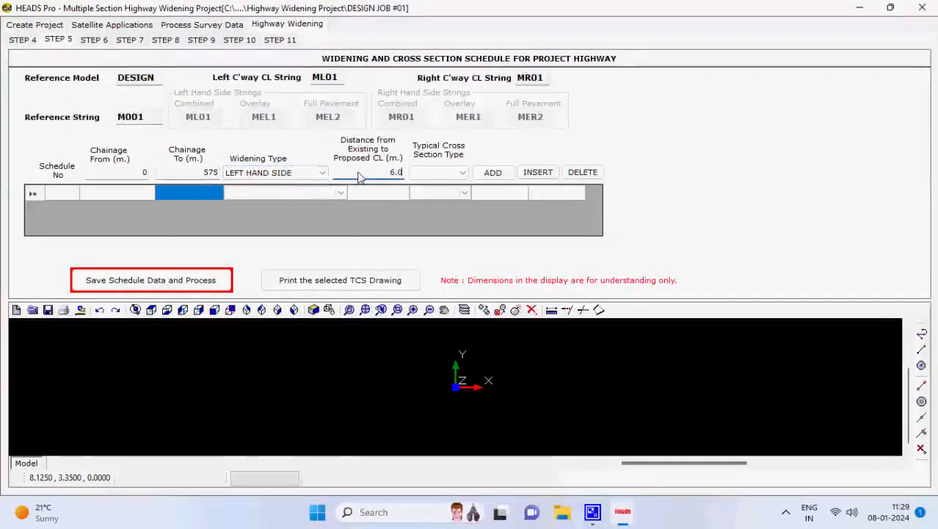
left_click(462, 174)
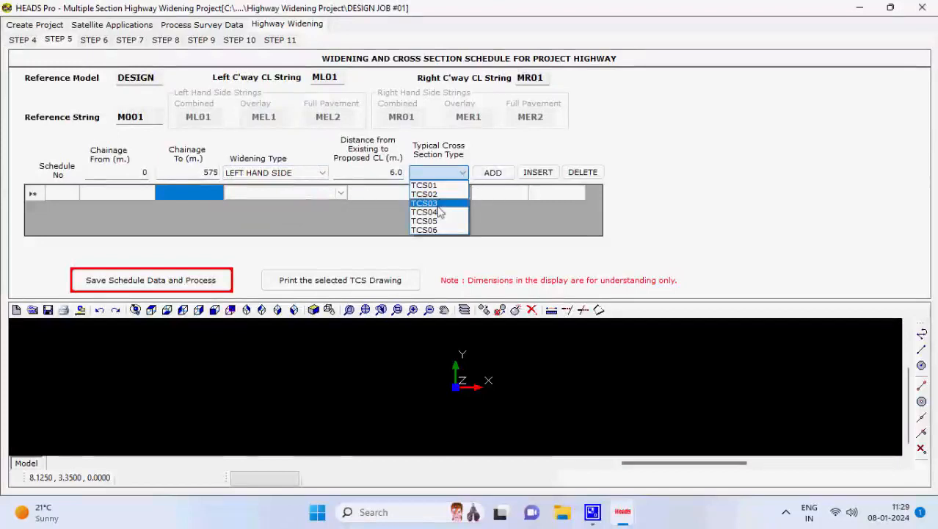
left_click(433, 211)
left_click(493, 172)
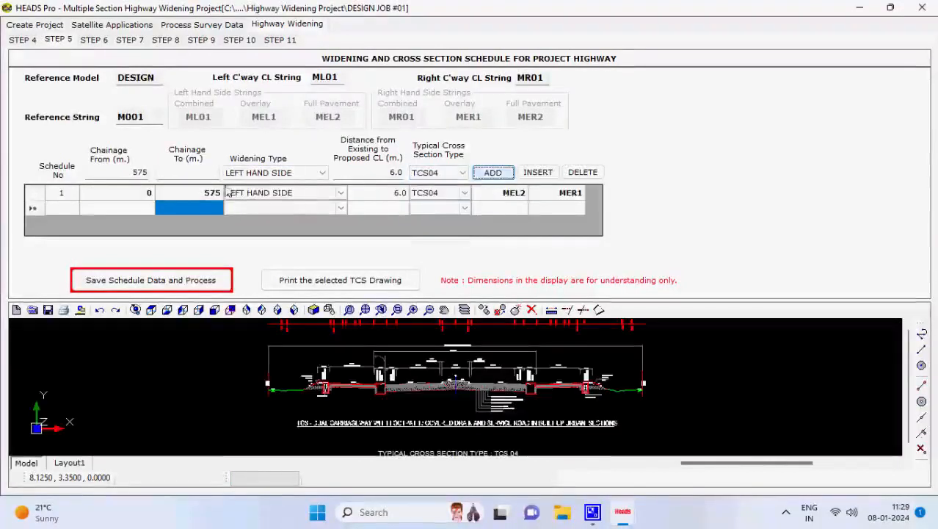
Add a FLY OVER SECTION from chainage 575 to 1075 m with 4.5 m centreline distance and cross section TCS05.
left_click(136, 173)
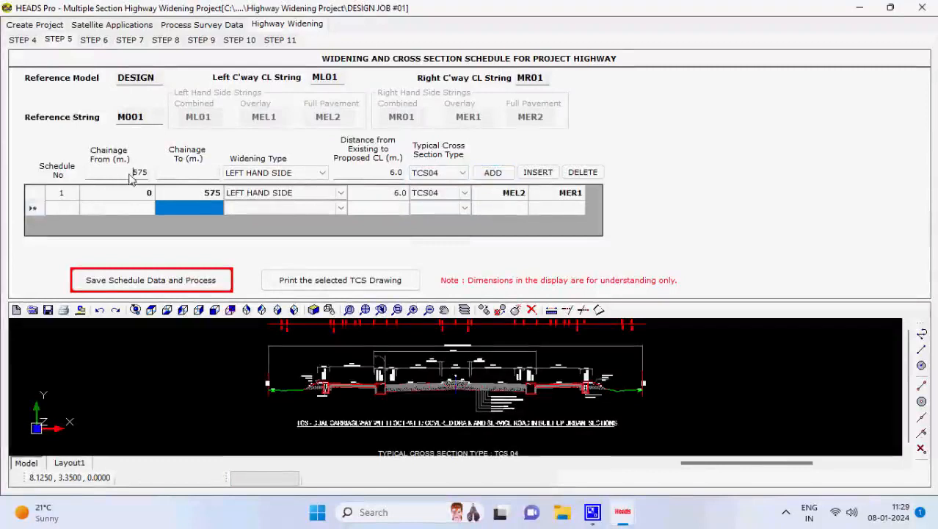
left_click(176, 178)
type("1075")
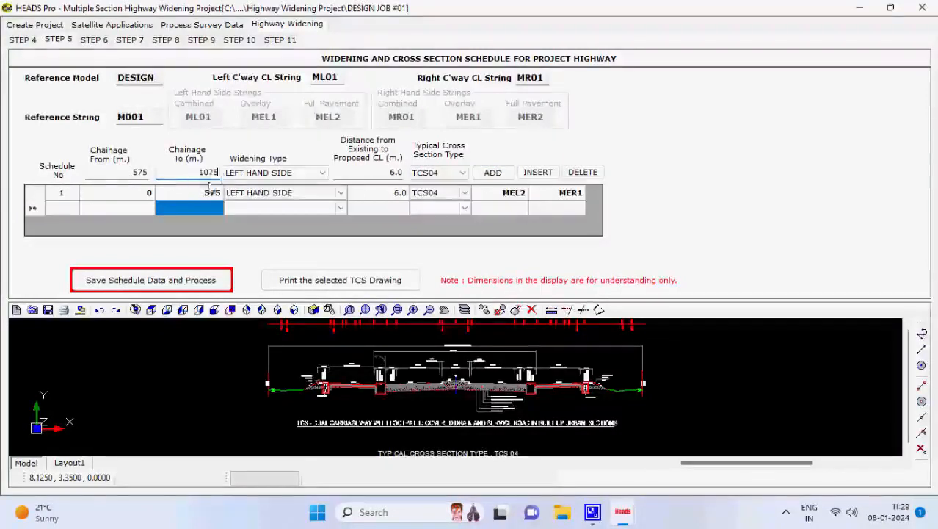
left_click(297, 174)
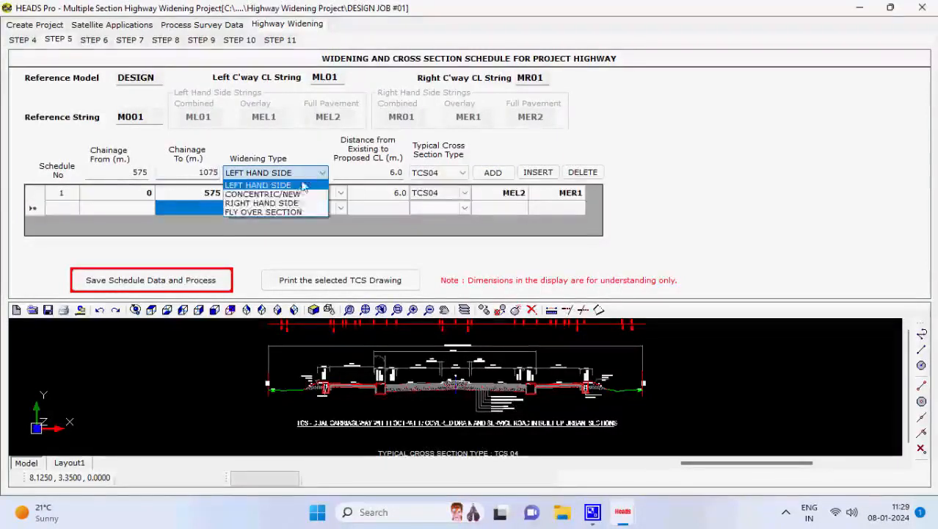
left_click(278, 212)
left_click(394, 174)
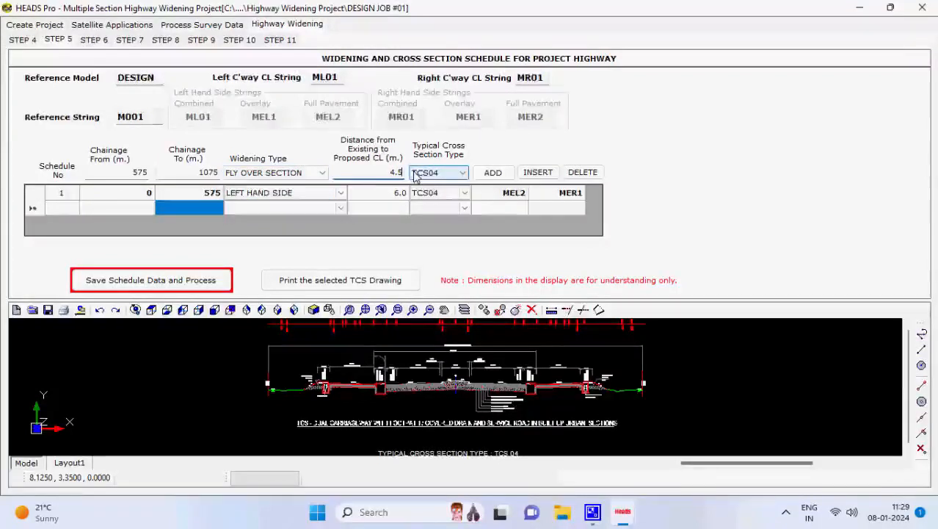
left_click(463, 173)
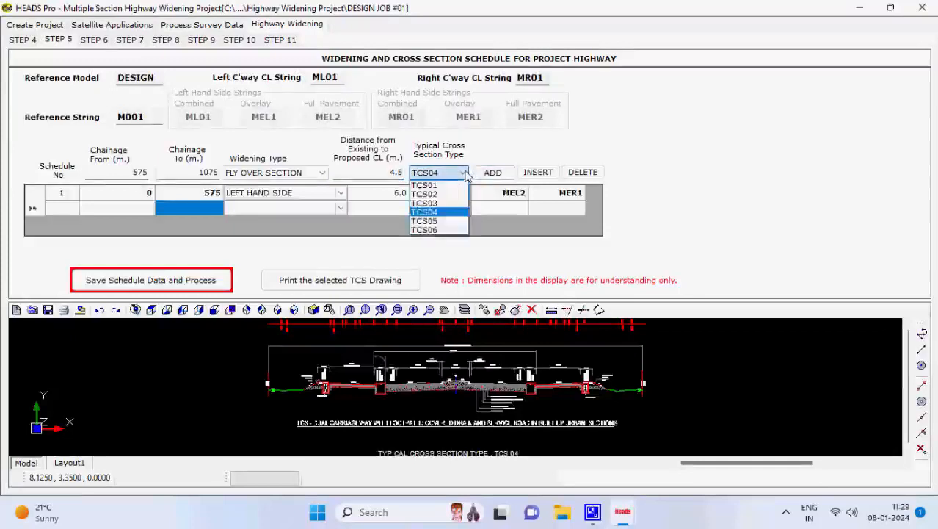
left_click(441, 221)
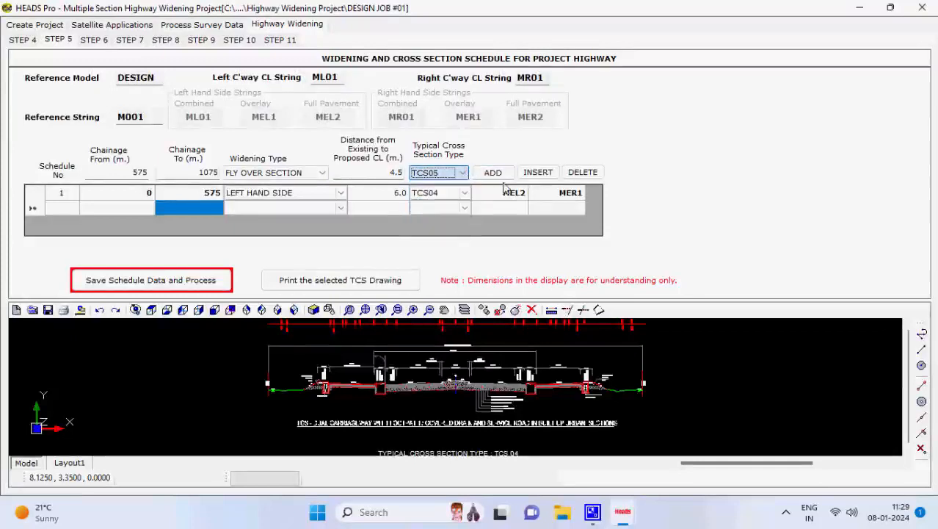
left_click(493, 173)
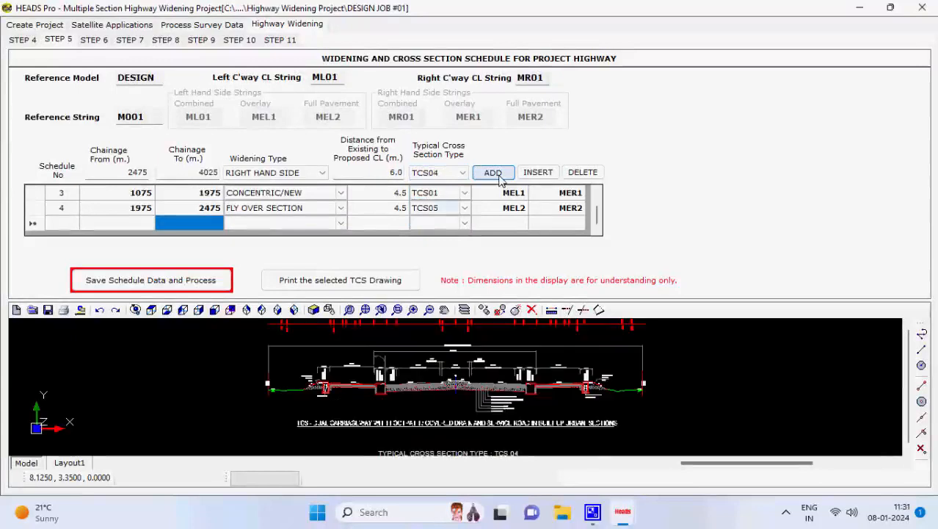
Add the RIGHT HAND SIDE section from chainage 2475 to 4025 m with 6.0 m distance and TCS04, and save the schedule data for processing.
left_click(494, 174)
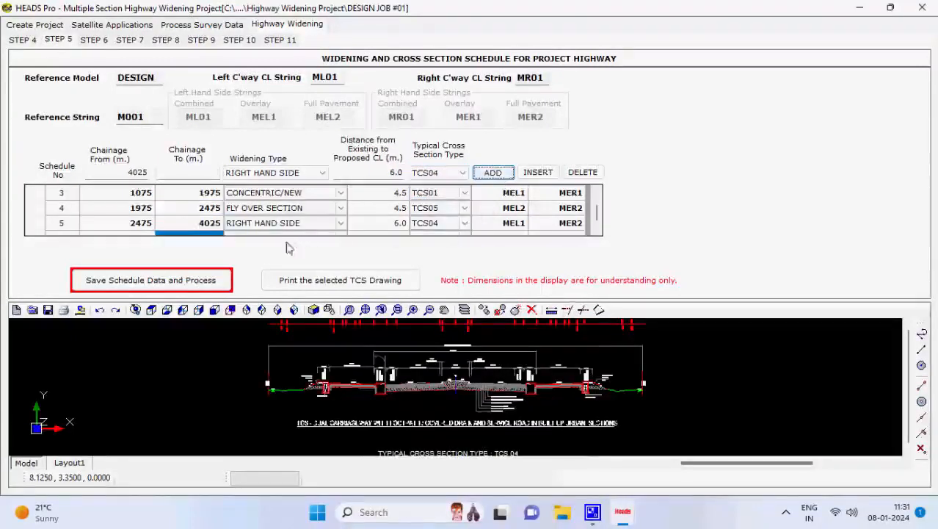
left_click(193, 284)
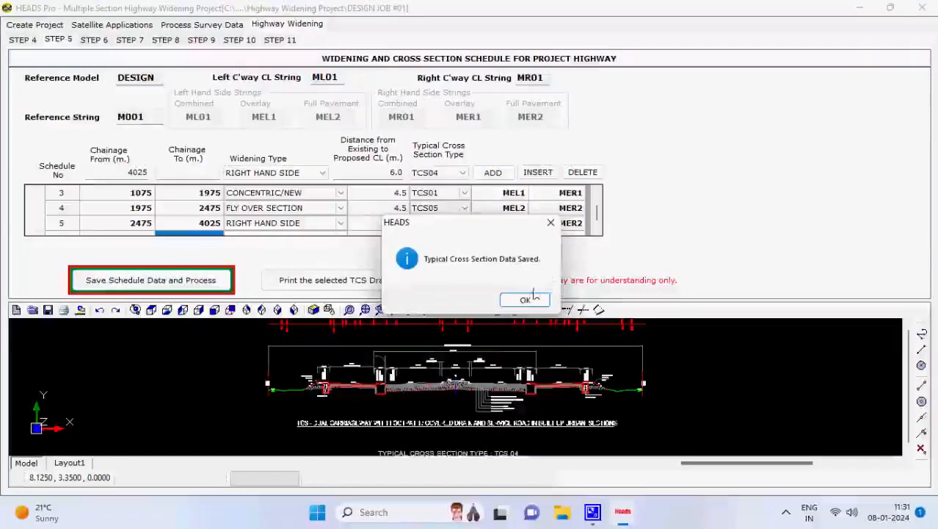
left_click(524, 298)
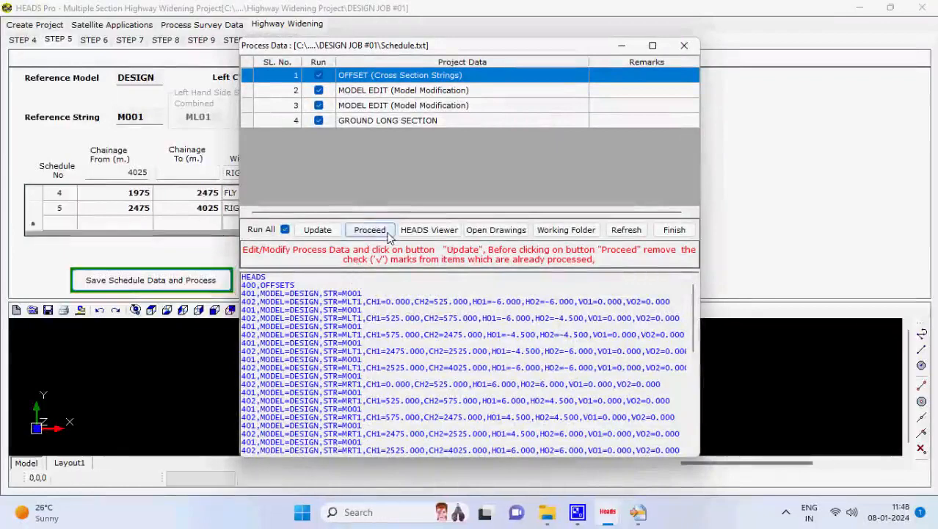
Process the OFFSET cross section strings of the schedule and acknowledge the design report.
left_click(369, 229)
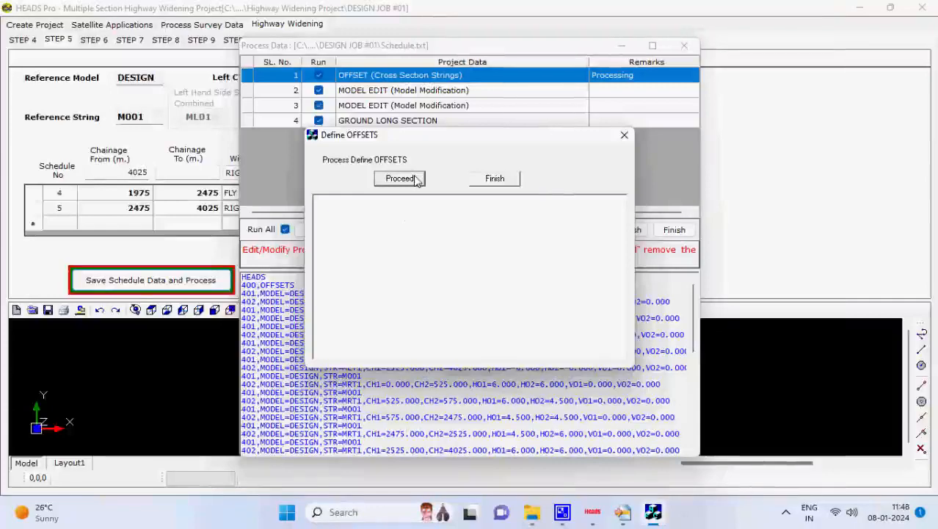
left_click(400, 178)
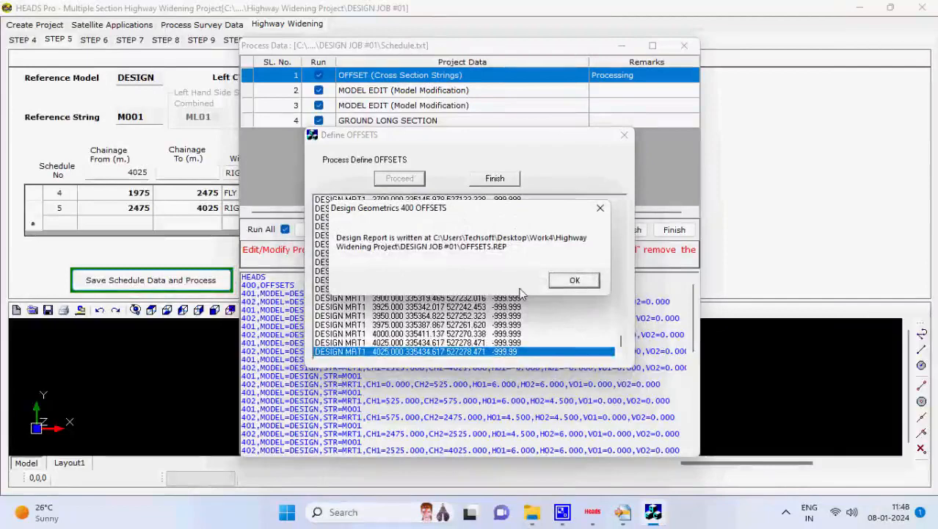
left_click(567, 281)
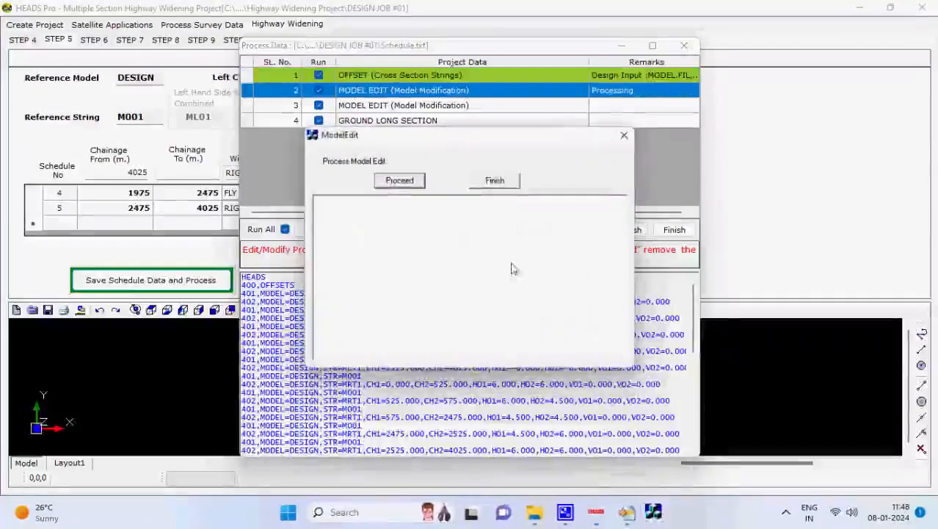
Process both MODEL EDIT model modifications of the schedule and acknowledge their reports.
left_click(411, 183)
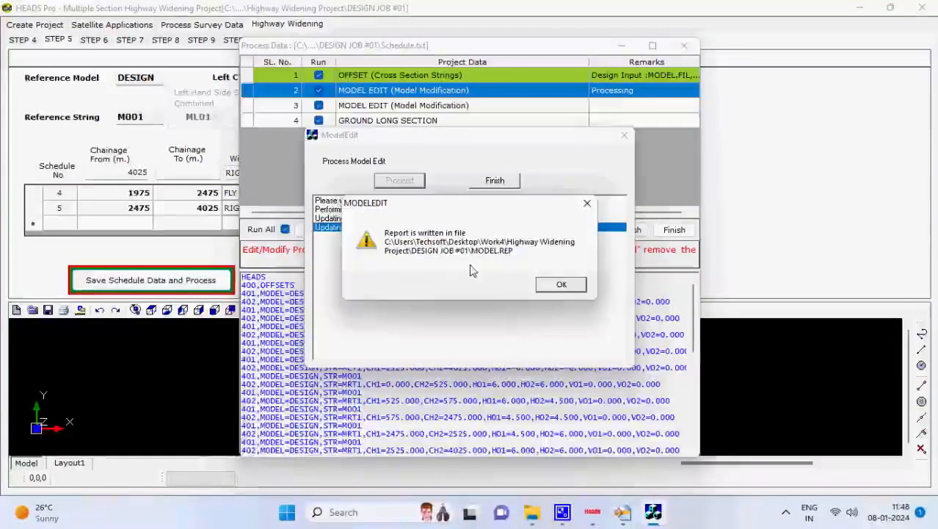
left_click(557, 283)
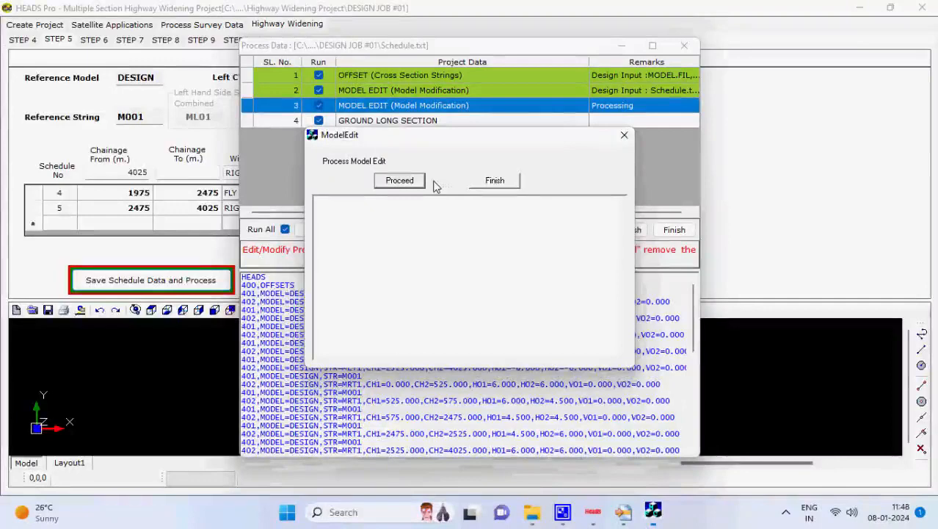
left_click(420, 180)
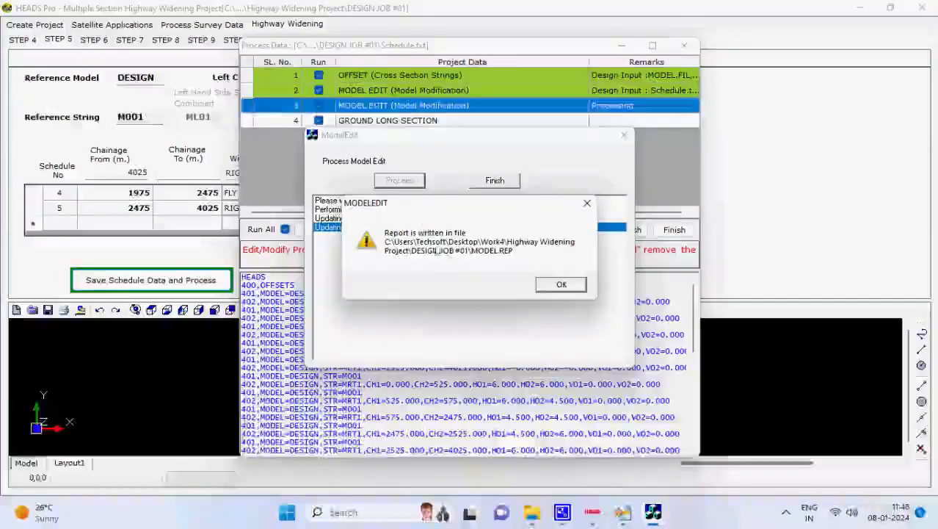
left_click(561, 287)
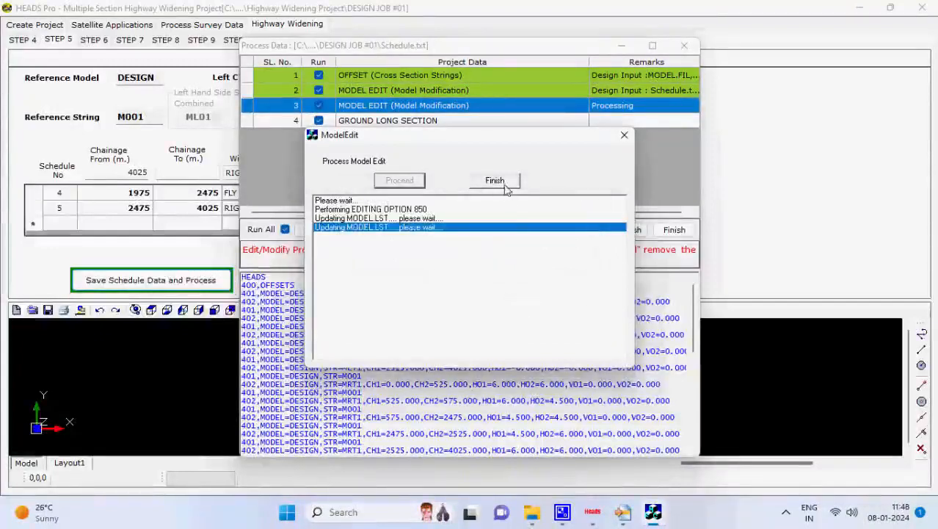
left_click(505, 183)
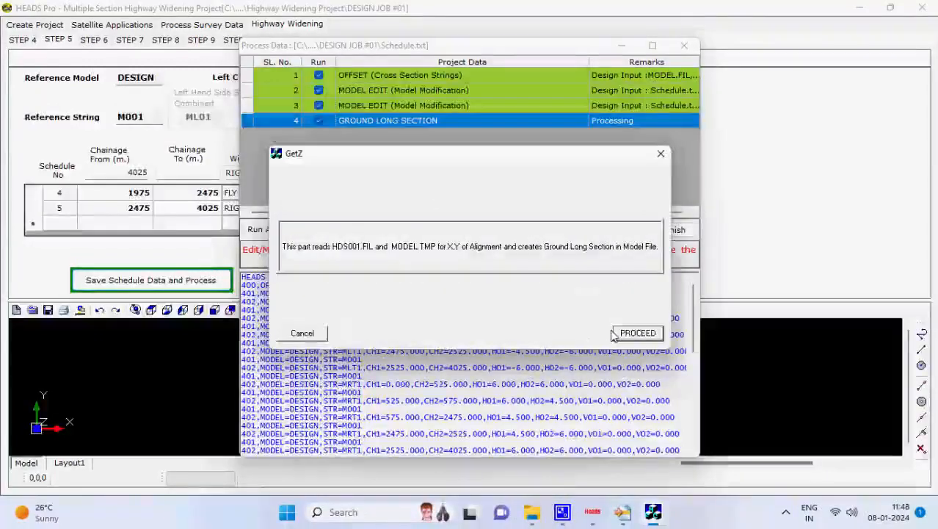
Create the ground long sections as strings EL01 and ER01 of model DESIGN, and finish processing the schedule.
left_click(624, 334)
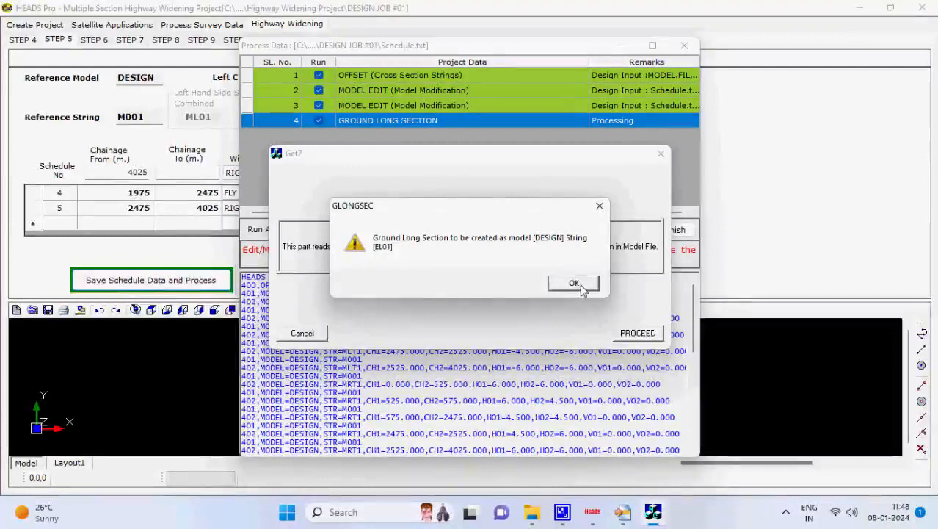
left_click(578, 288)
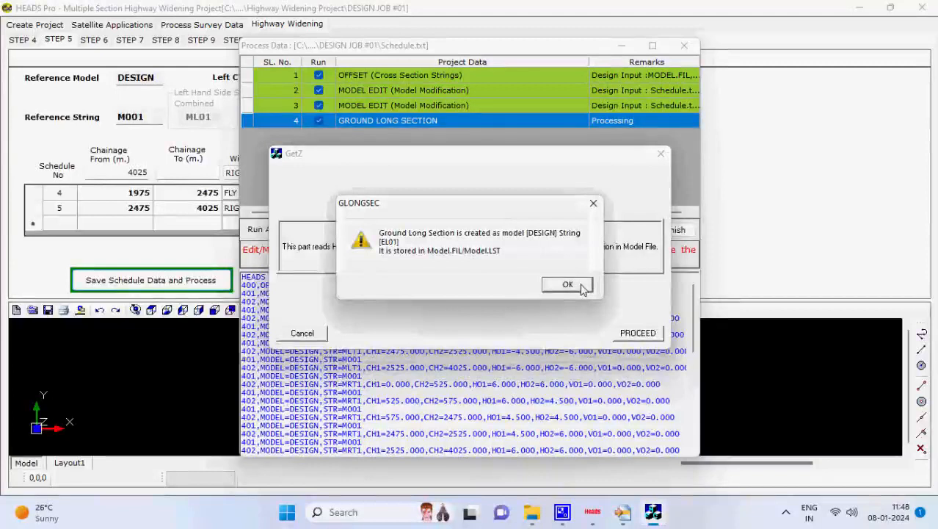
left_click(581, 285)
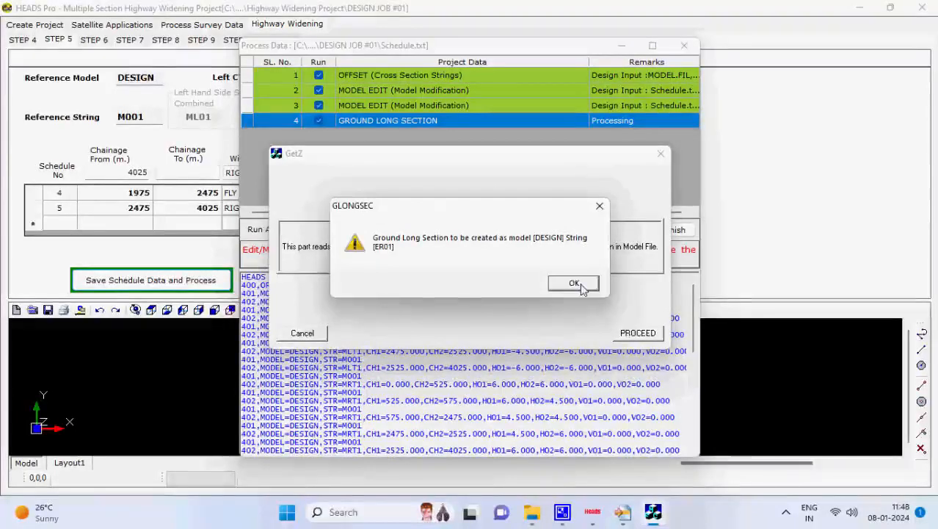
left_click(580, 284)
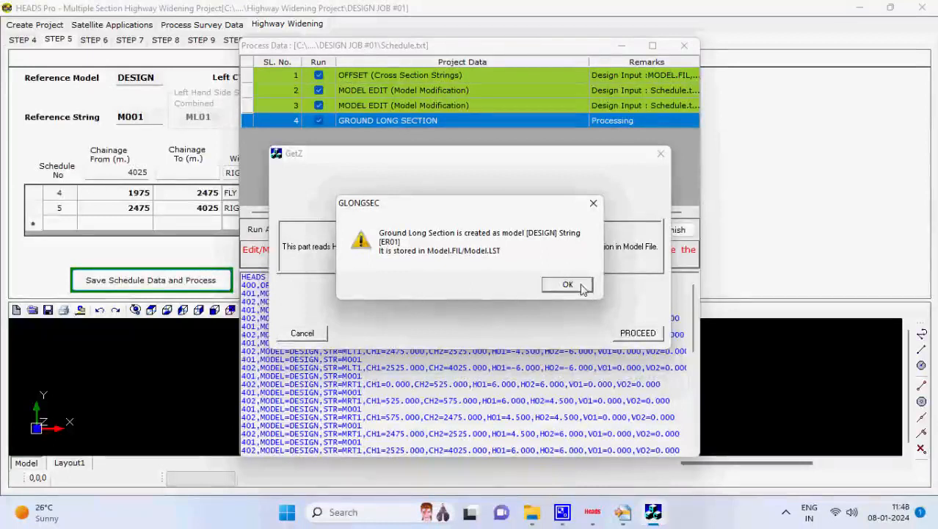
left_click(568, 284)
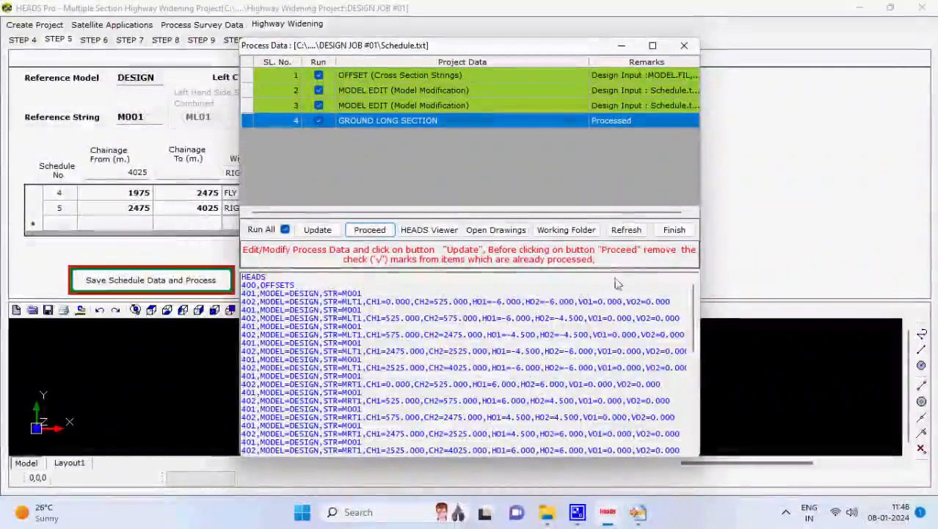
left_click(673, 231)
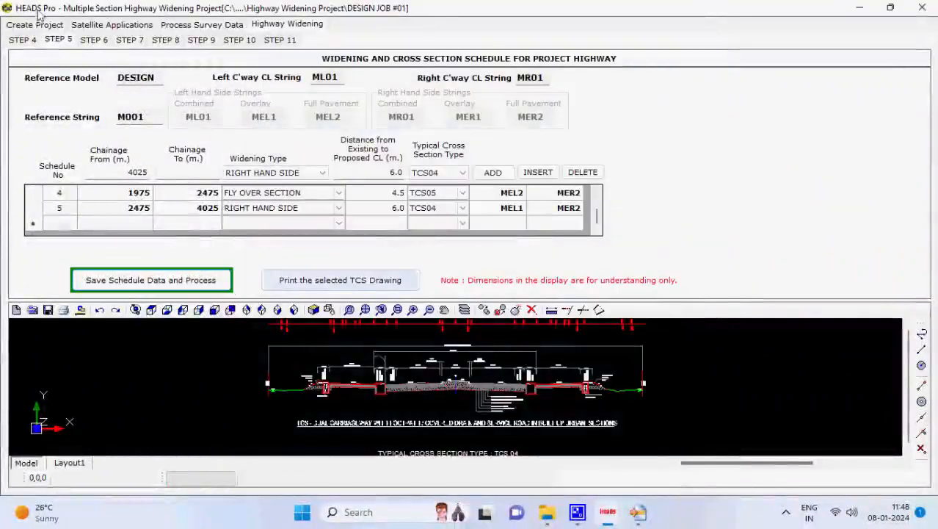
Start the VALIGN data creation for profile optimization and process the two left-hand PROVALIGN items, MEL1 and MEL2, against reference string EL01.
left_click(97, 41)
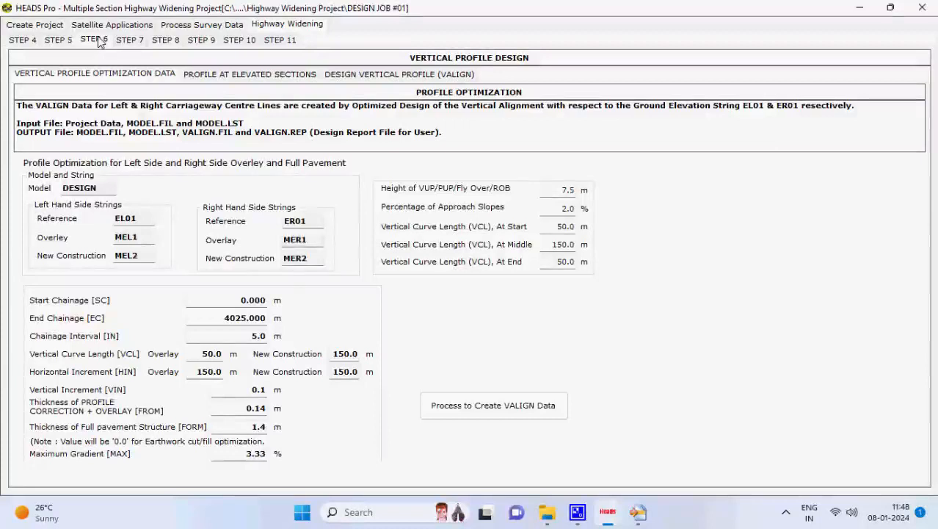
left_click(460, 397)
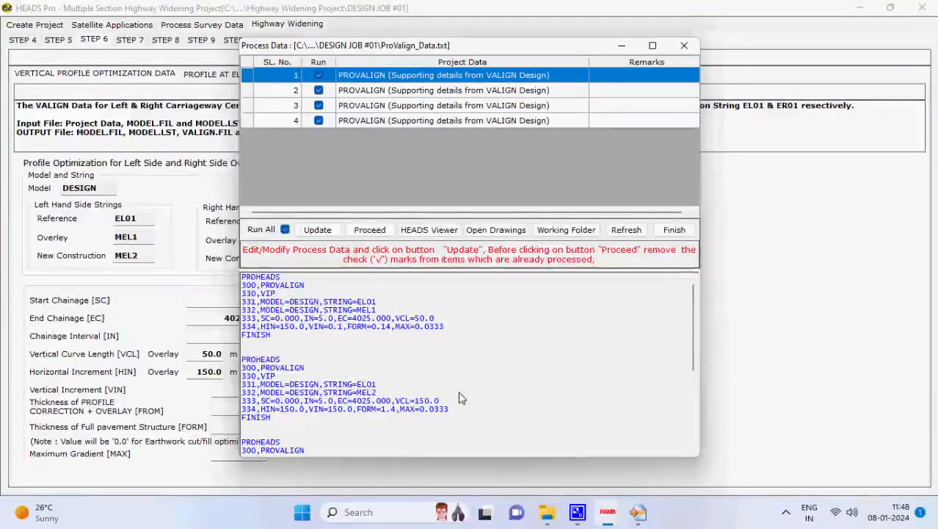
left_click(367, 231)
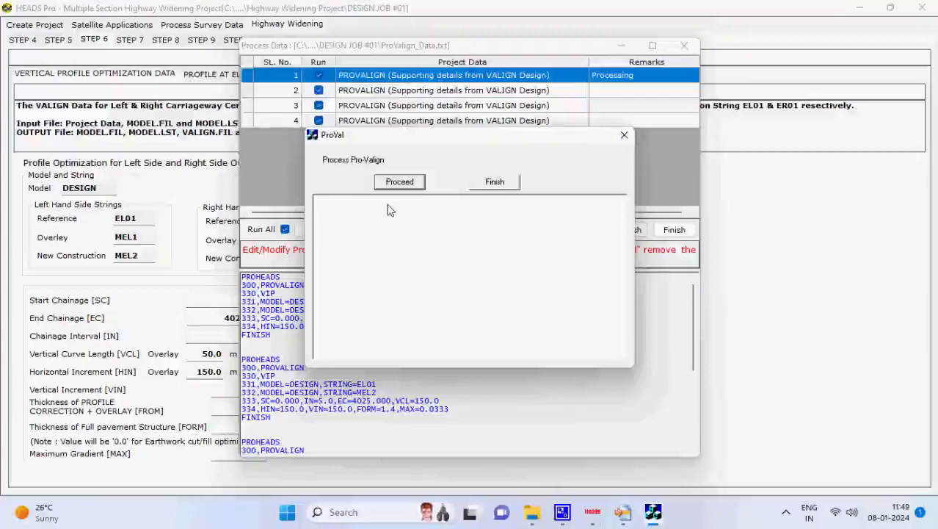
left_click(393, 188)
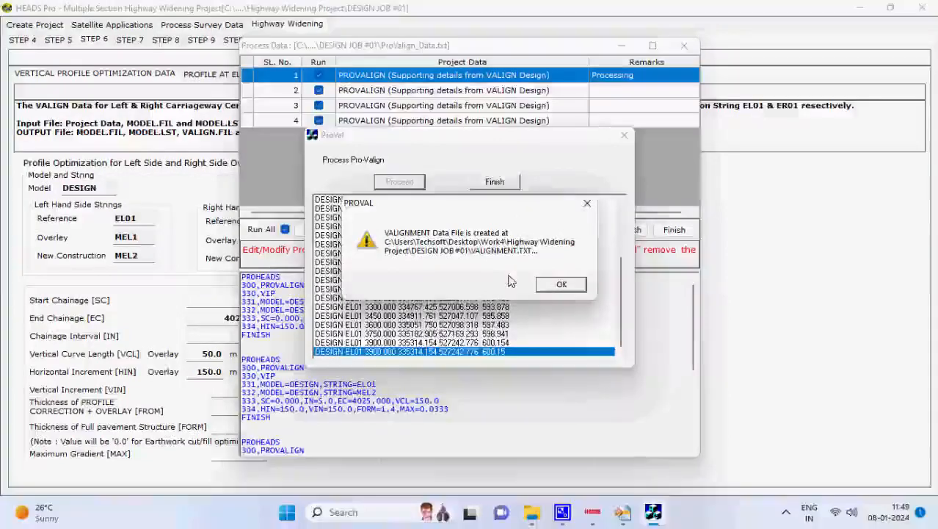
left_click(557, 286)
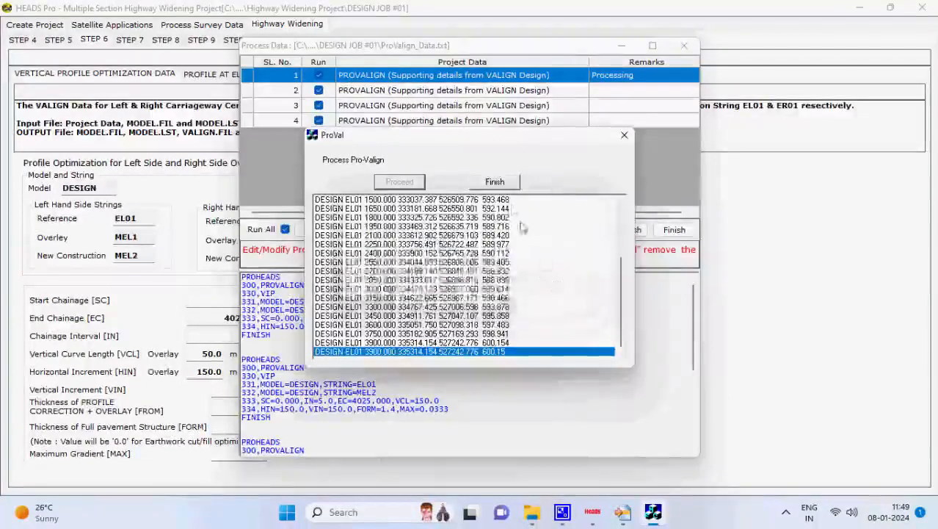
left_click(505, 183)
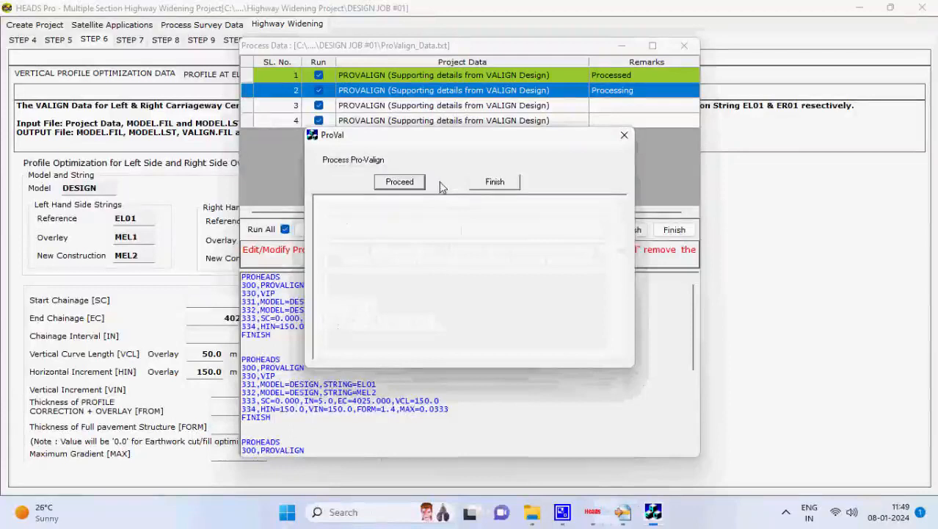
left_click(420, 183)
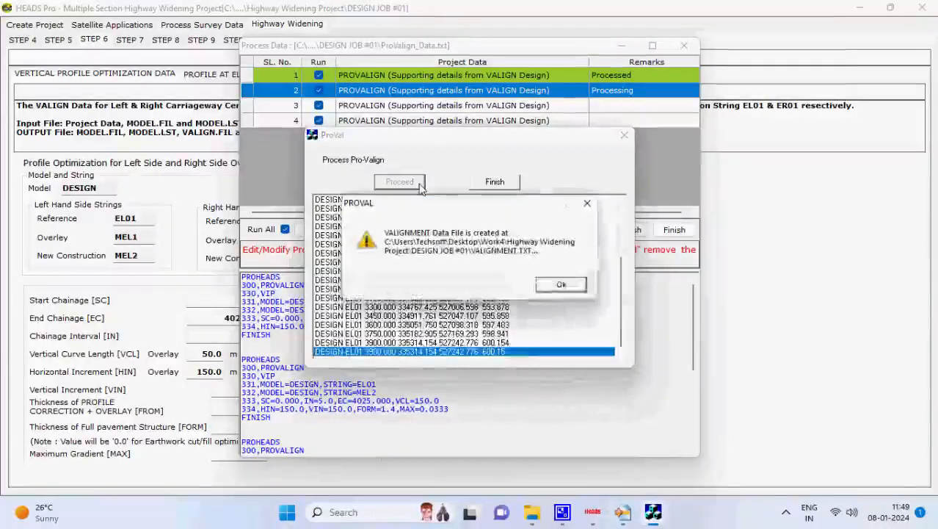
left_click(549, 285)
left_click(496, 182)
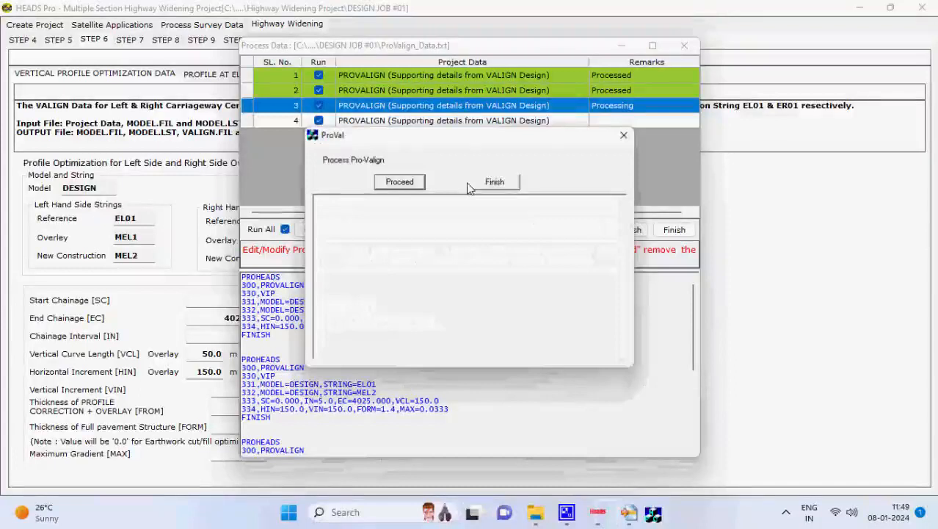
Process the two right-hand PROVALIGN items, MER1 and MER2, against reference string ER01, and finish the VALIGN data processing.
left_click(413, 184)
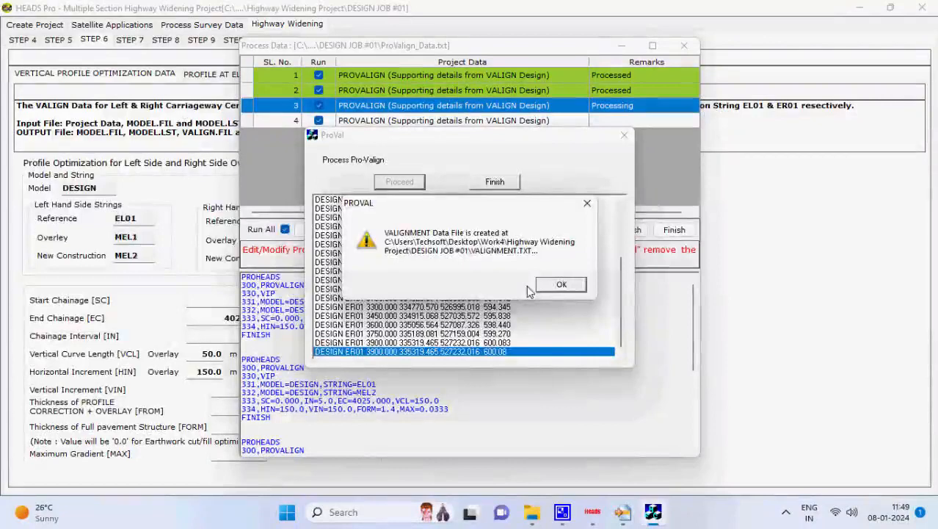
left_click(552, 284)
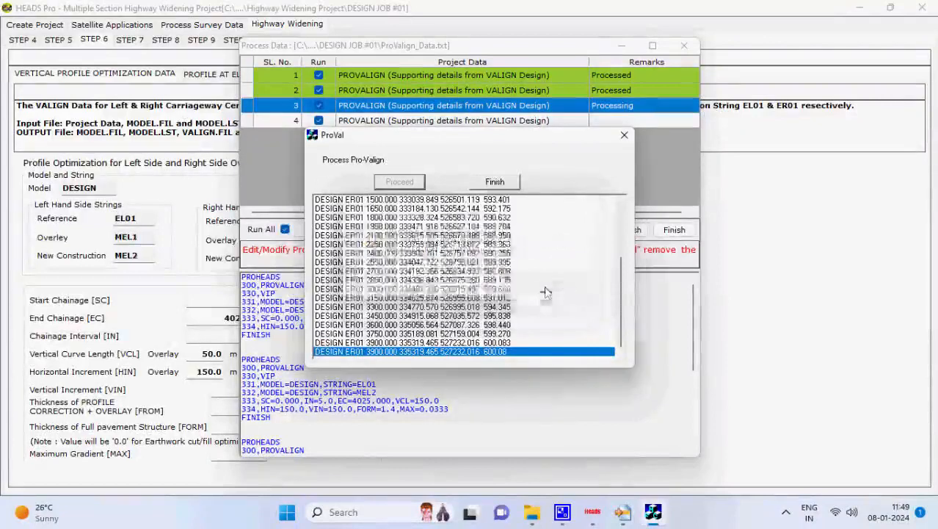
left_click(507, 184)
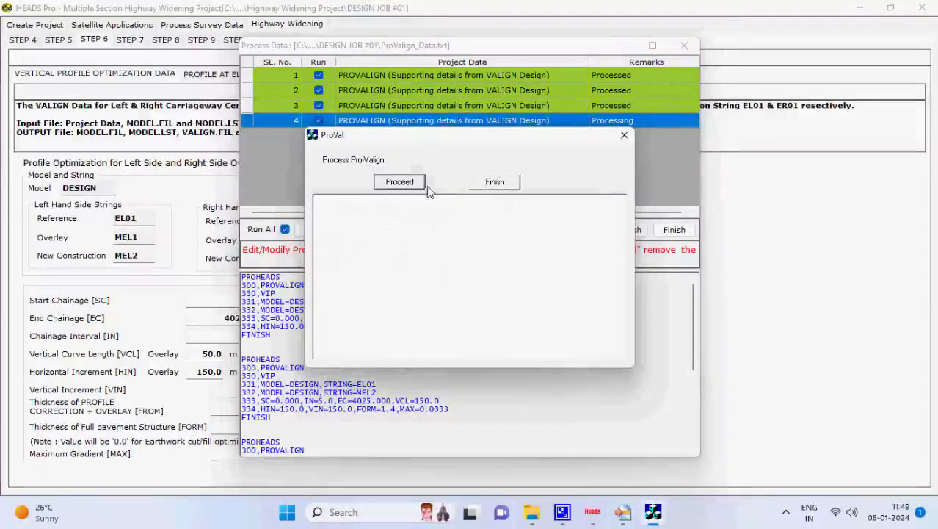
left_click(418, 183)
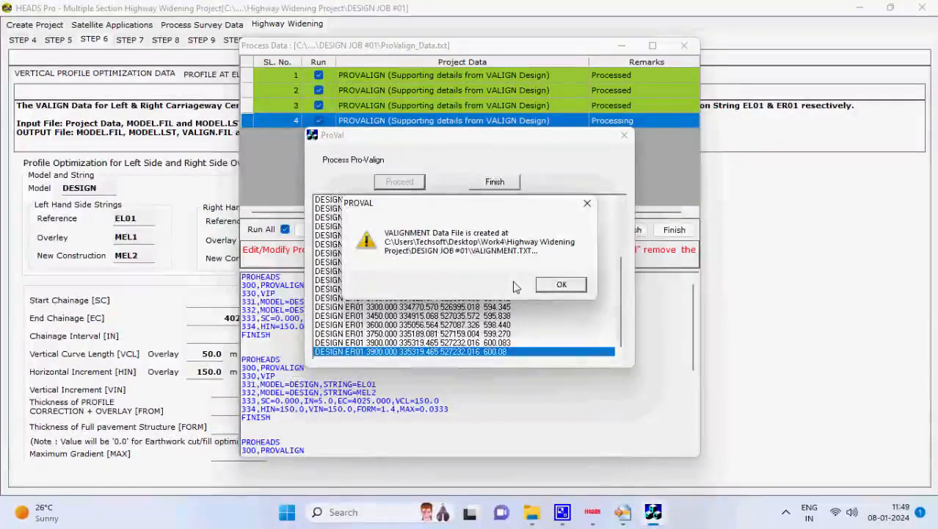
left_click(560, 285)
left_click(498, 183)
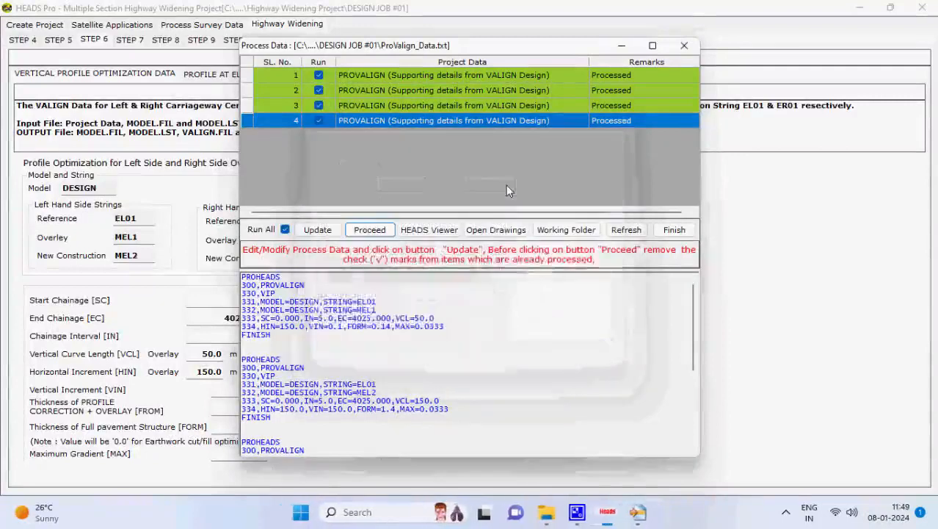
left_click(674, 229)
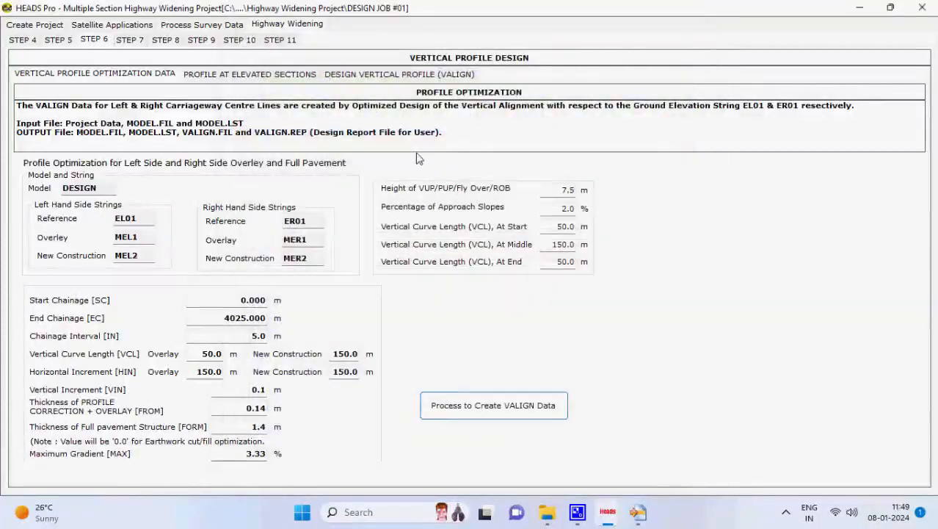
Draw the ground long sections for the vertical profile design with X scale 1 and Y scale 10.
left_click(387, 75)
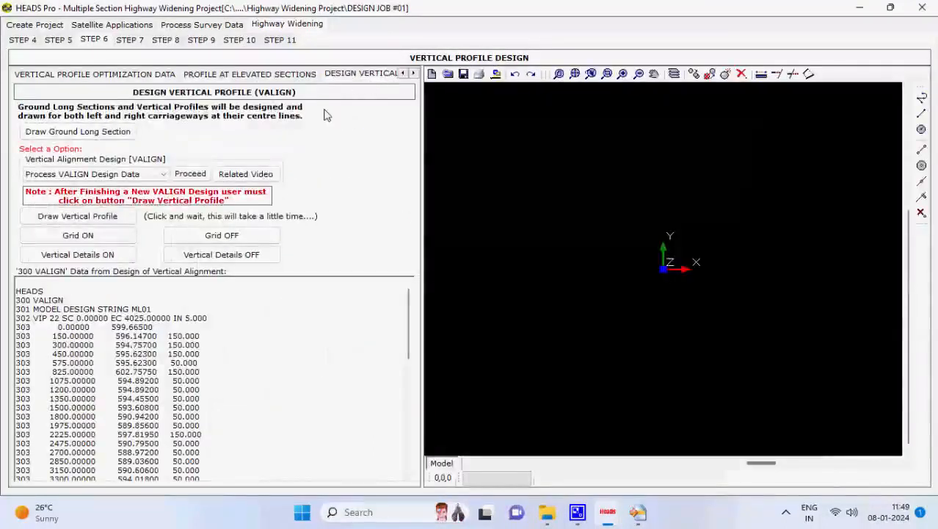
left_click(127, 133)
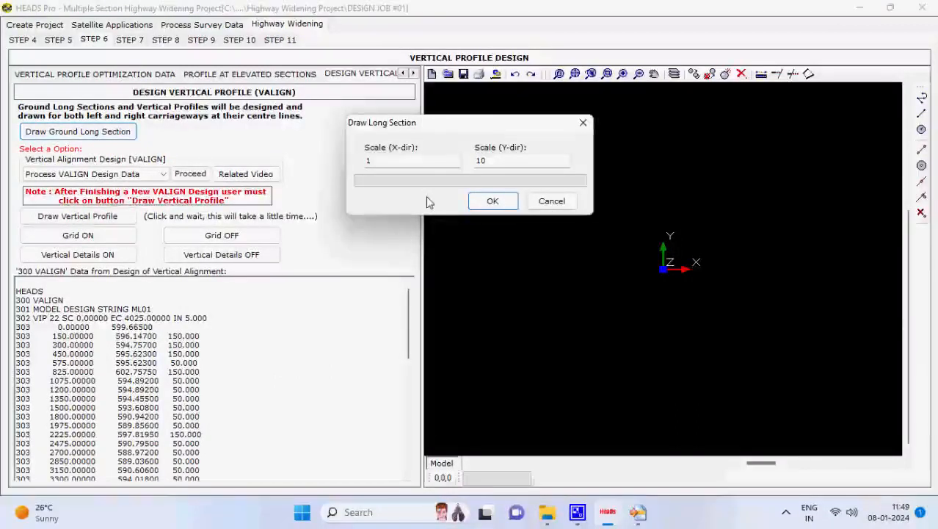
left_click(477, 203)
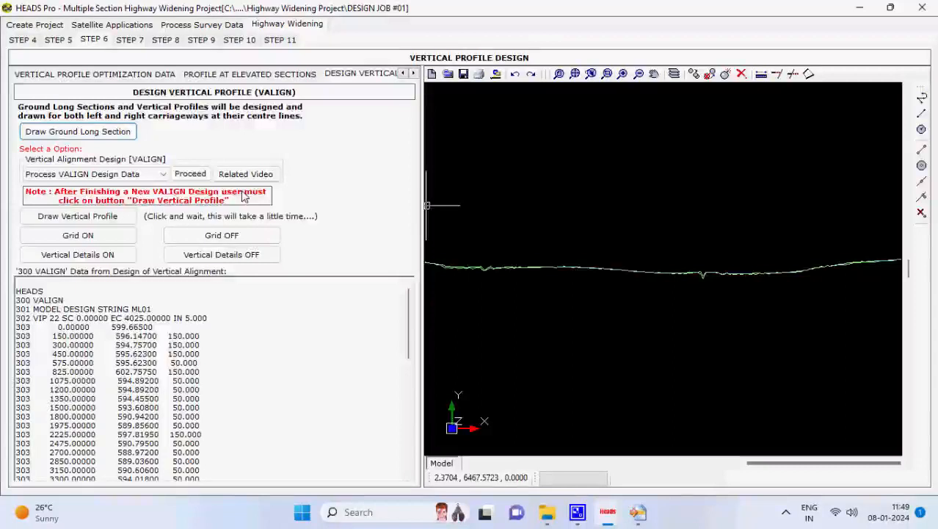
Process the VALIGN design data for both carriageway centre lines, ML01 and MR01, and acknowledge the design reports.
left_click(190, 174)
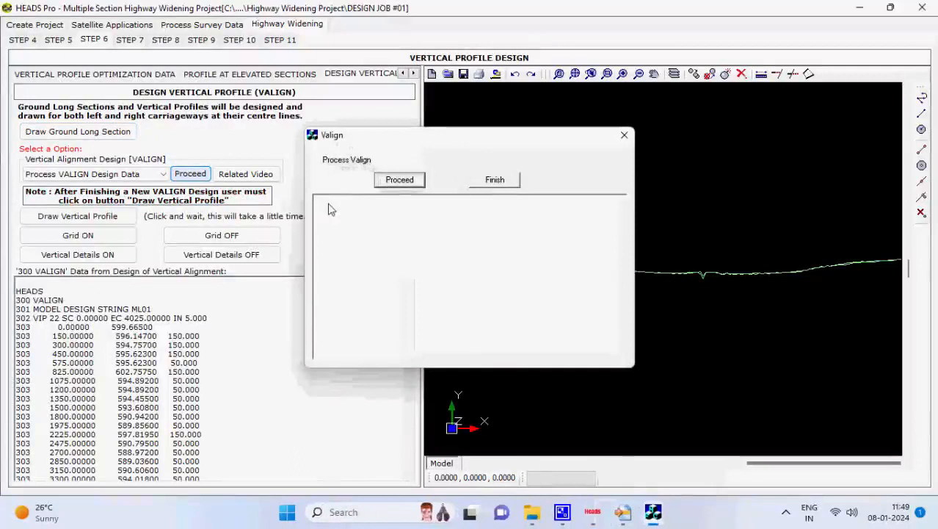
left_click(404, 182)
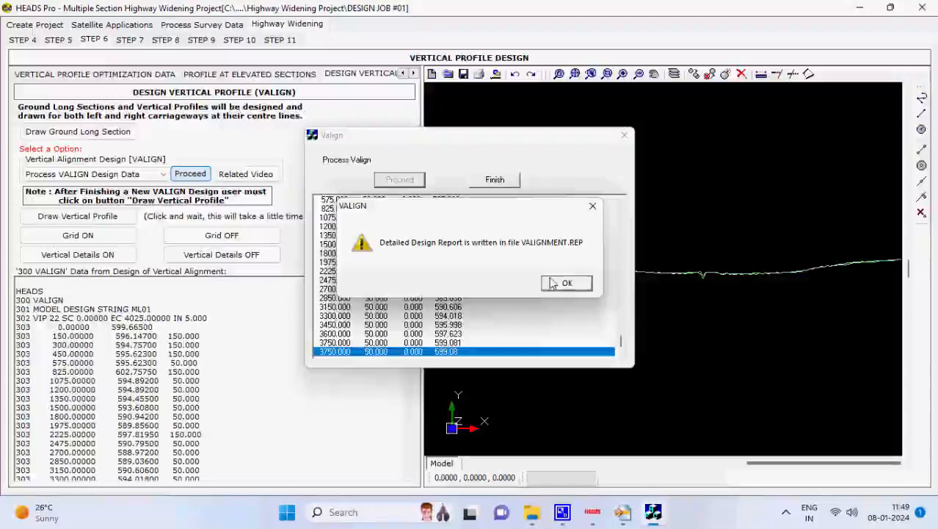
left_click(553, 282)
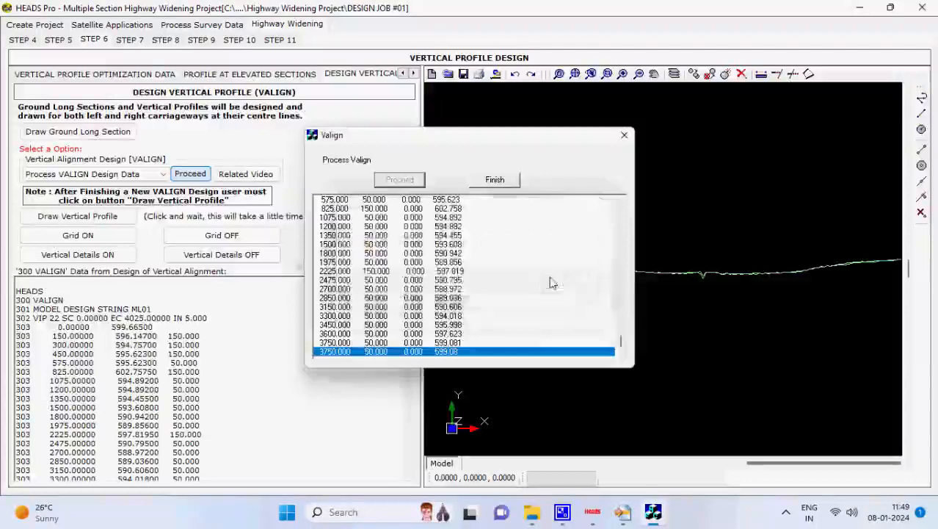
left_click(505, 186)
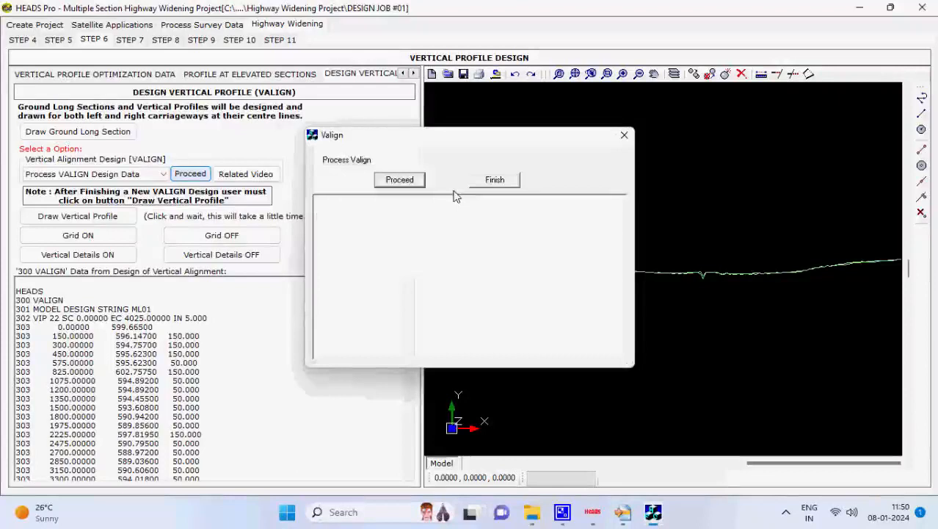
left_click(421, 186)
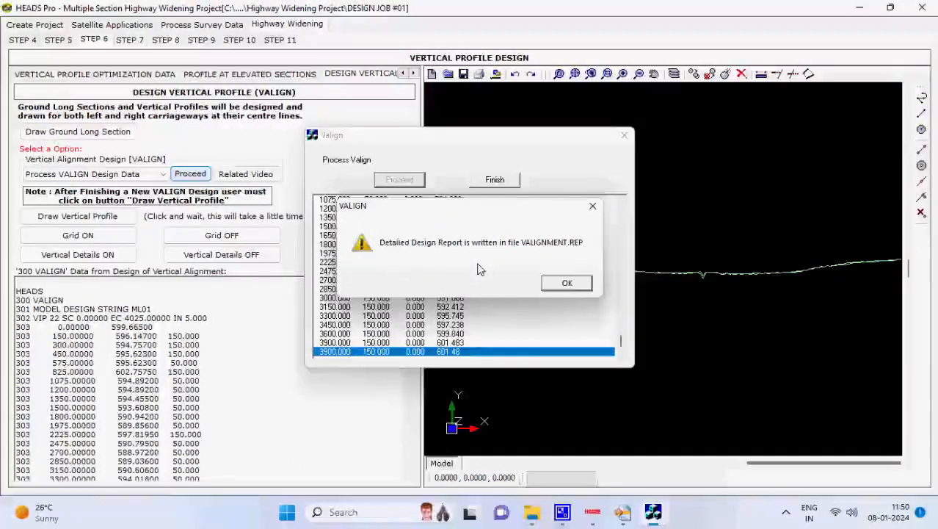
left_click(588, 289)
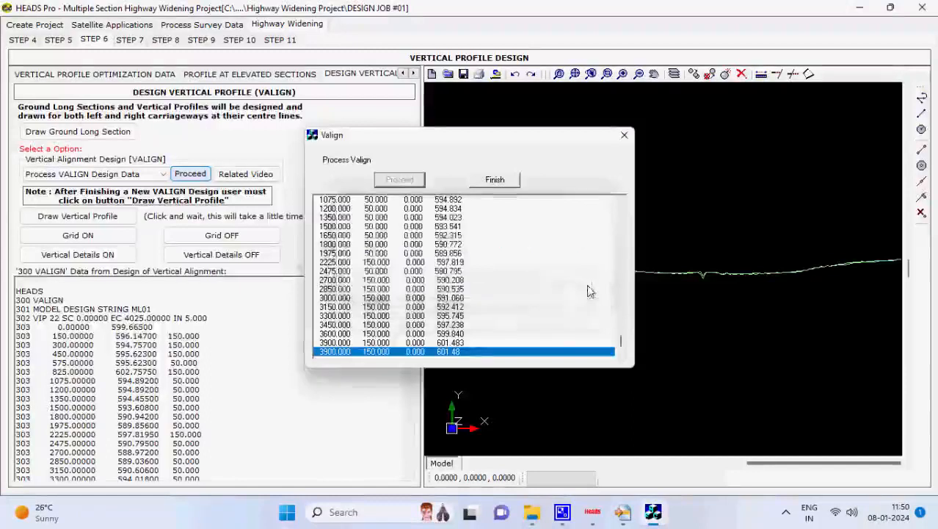
left_click(517, 183)
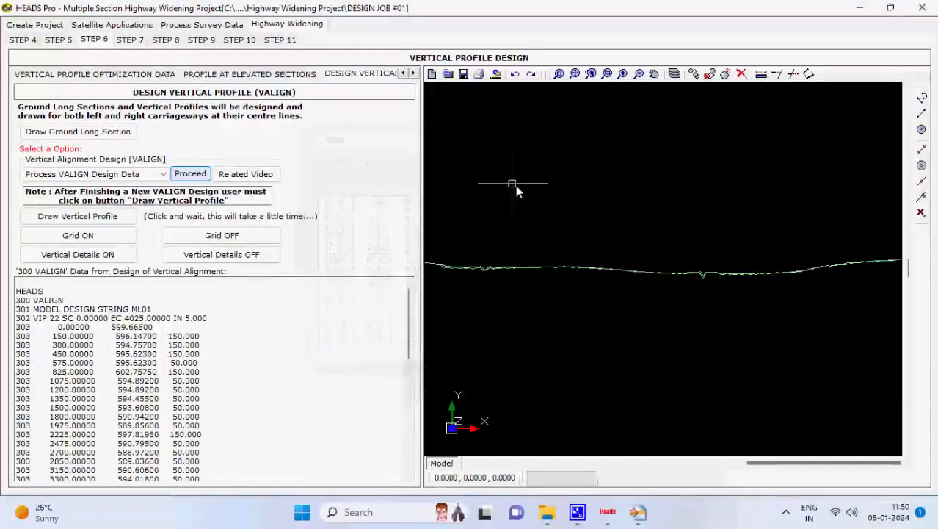
Draw the vertical profile of string ML01 from model DESIGN with X scale 1 and Y scale 10.
left_click(132, 224)
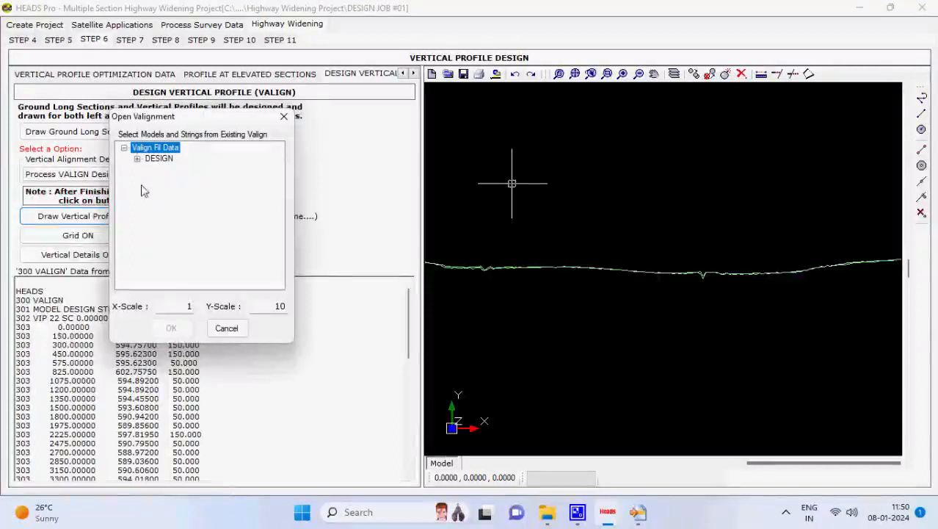
left_click(136, 159)
left_click(167, 170)
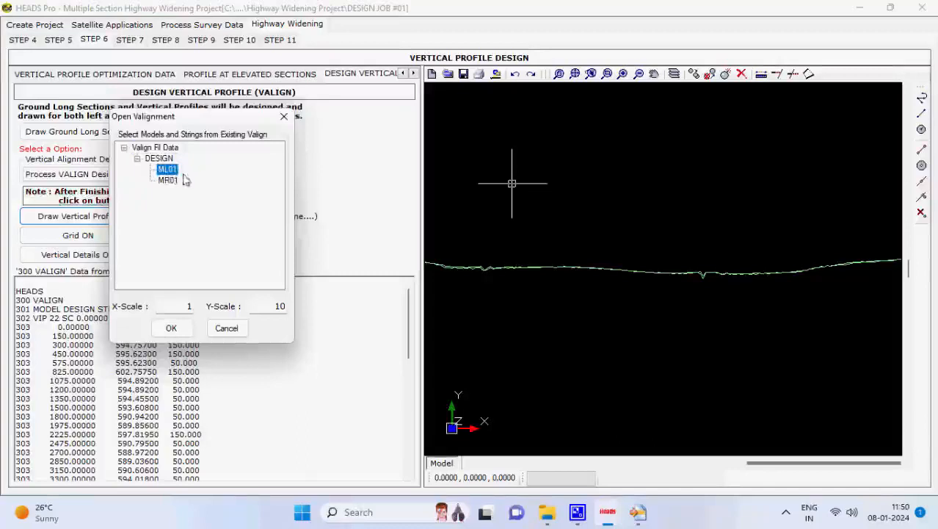
left_click(173, 328)
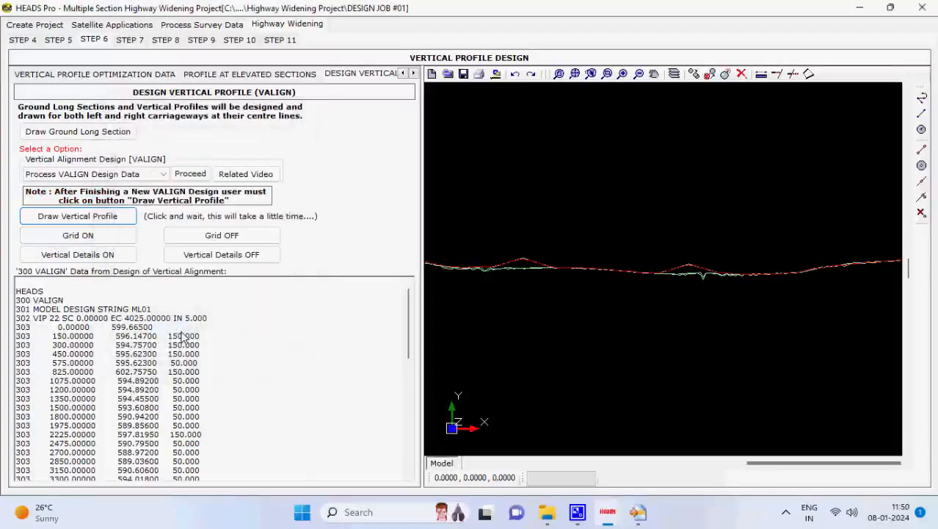
Draw the vertical profile of string MR01 from model DESIGN with X scale 1 and Y scale 10.
left_click(134, 219)
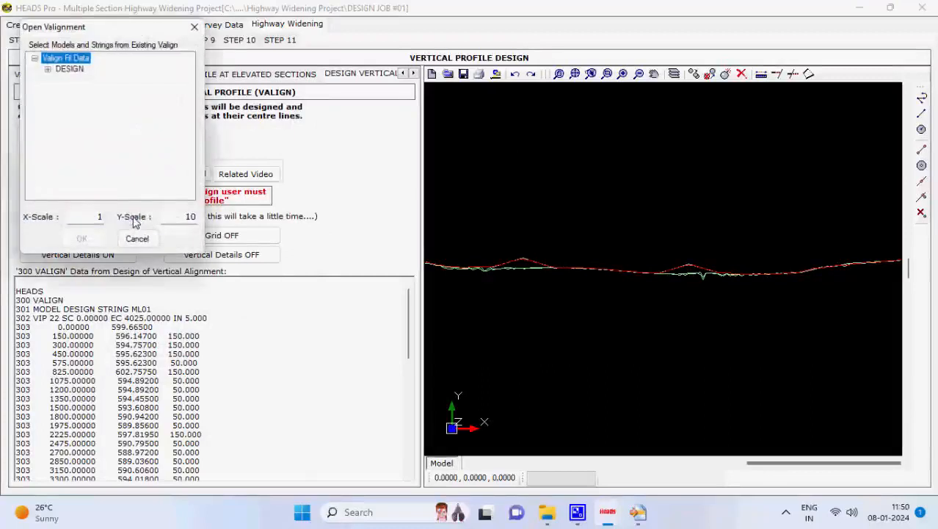
left_click(48, 69)
left_click(78, 91)
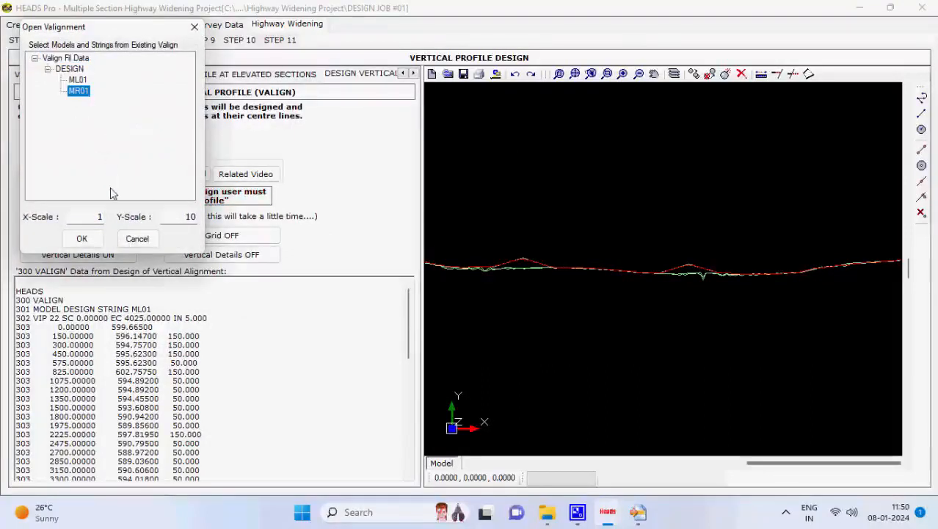
left_click(82, 238)
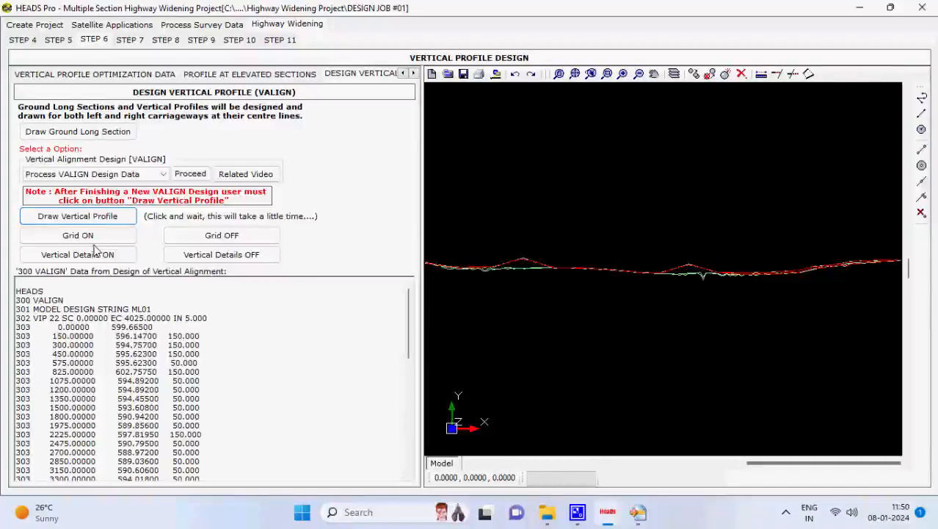
Add a profile grid with chainage interval 50, level interval 5 and 10 mm DarkGray text, and show ML01's vertical details with 5 mm text.
left_click(121, 236)
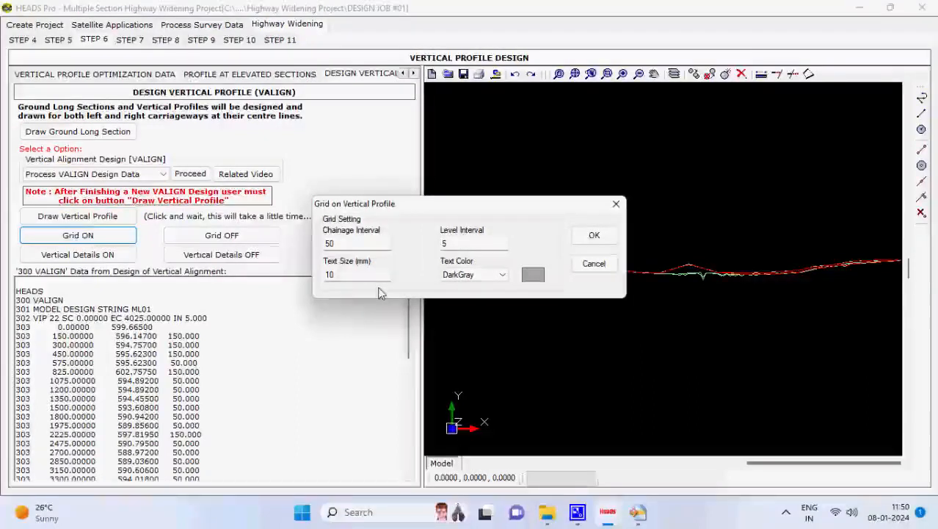
left_click(583, 239)
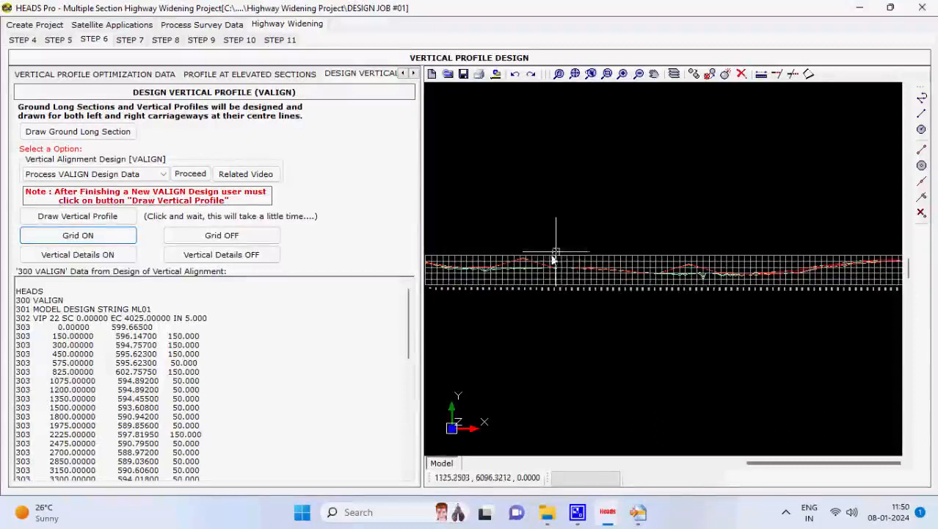
left_click(126, 257)
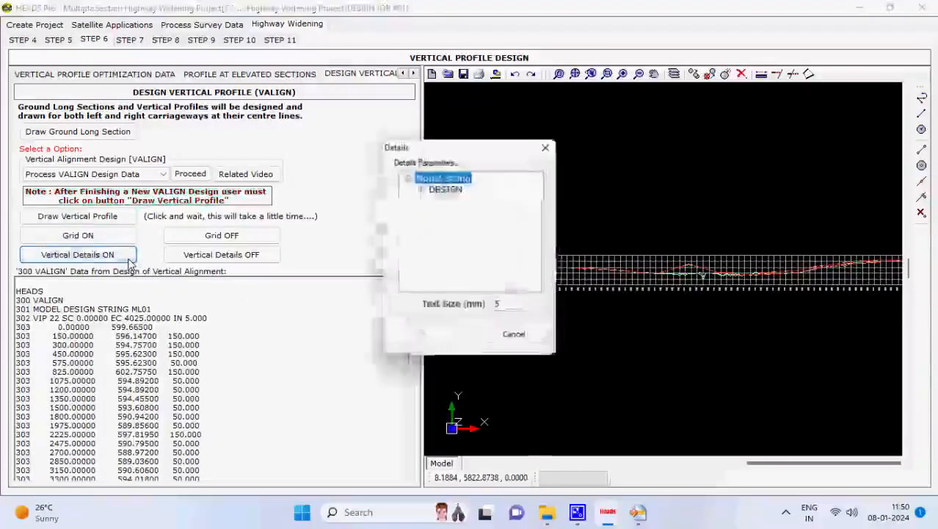
left_click(420, 190)
left_click(459, 200)
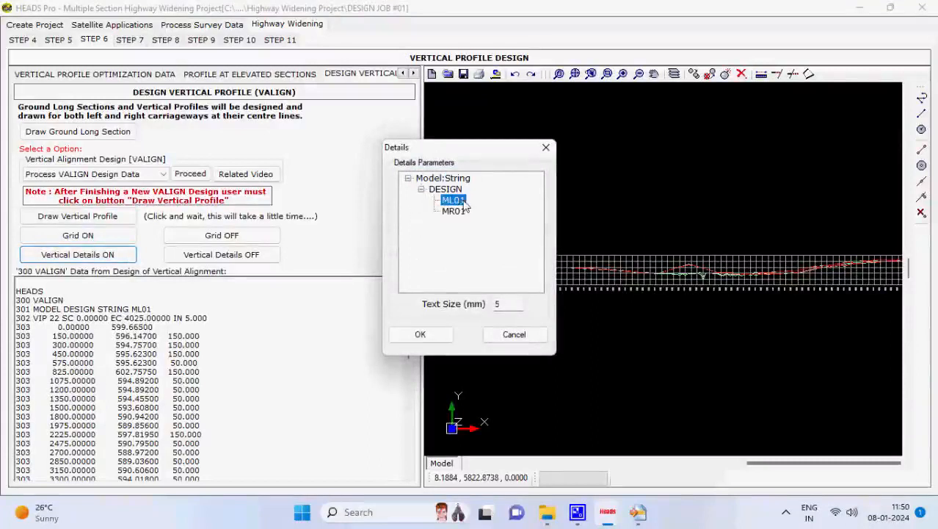
left_click(422, 334)
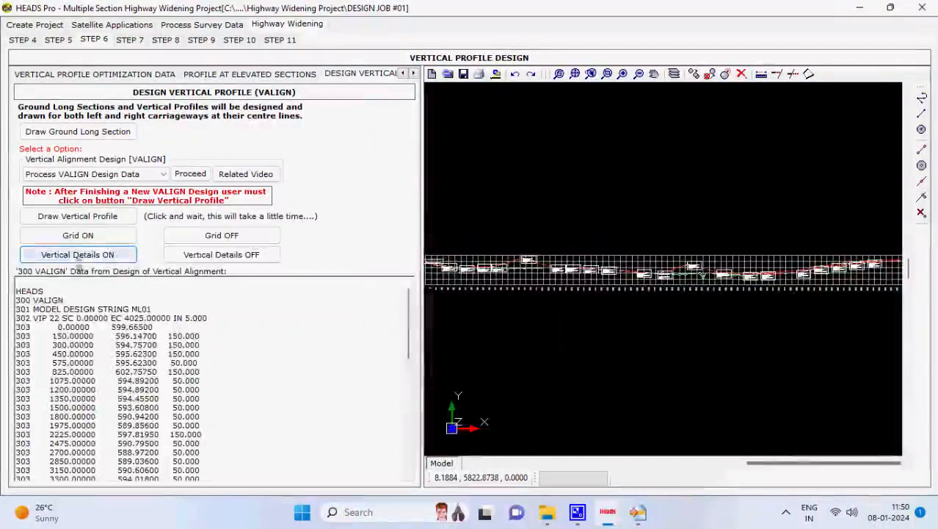
Show the vertical details of string MR01 from model DESIGN on the profile with 5 mm text.
left_click(131, 256)
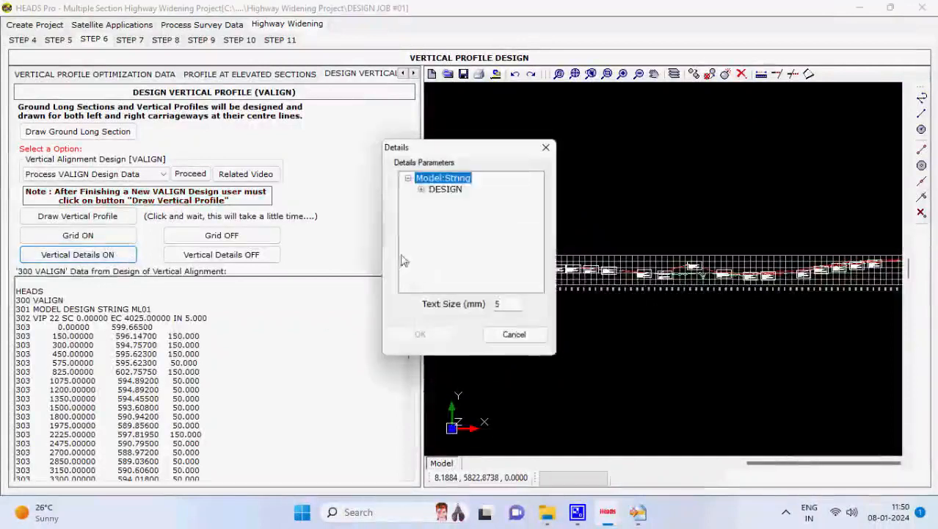
left_click(421, 188)
left_click(453, 212)
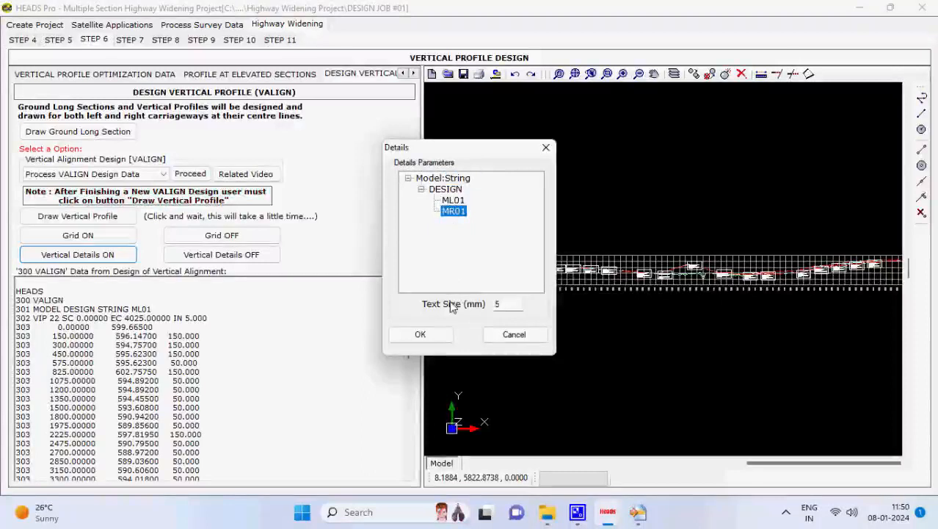
left_click(420, 332)
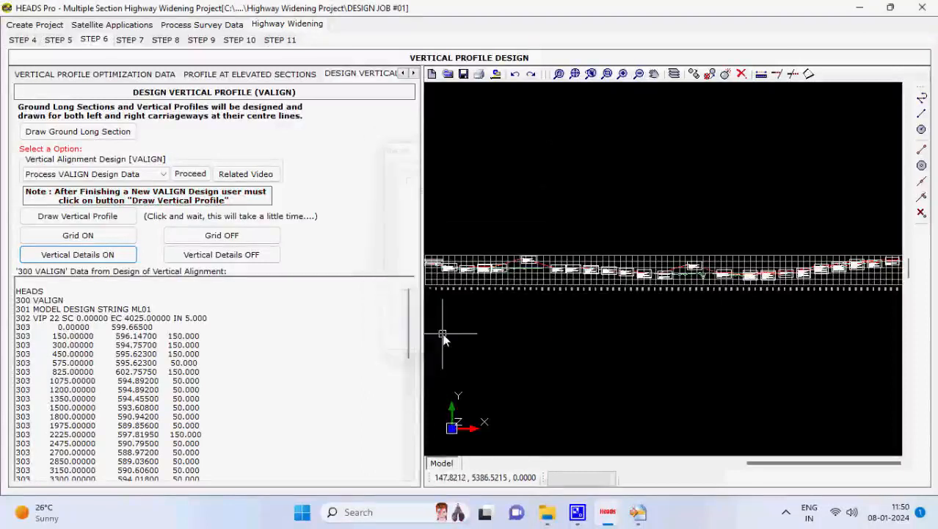
Open the Step 7 cross section design and save the cross section data, acknowledging the update.
left_click(413, 74)
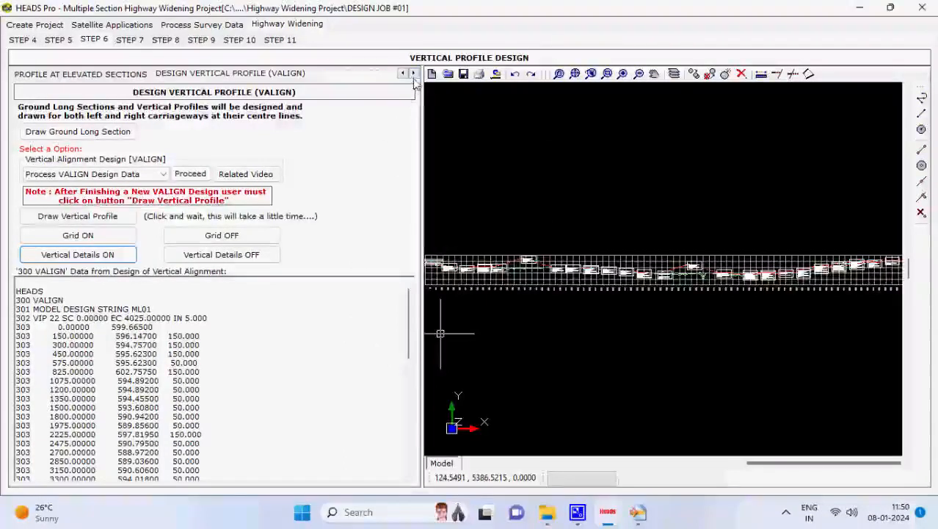
left_click(130, 40)
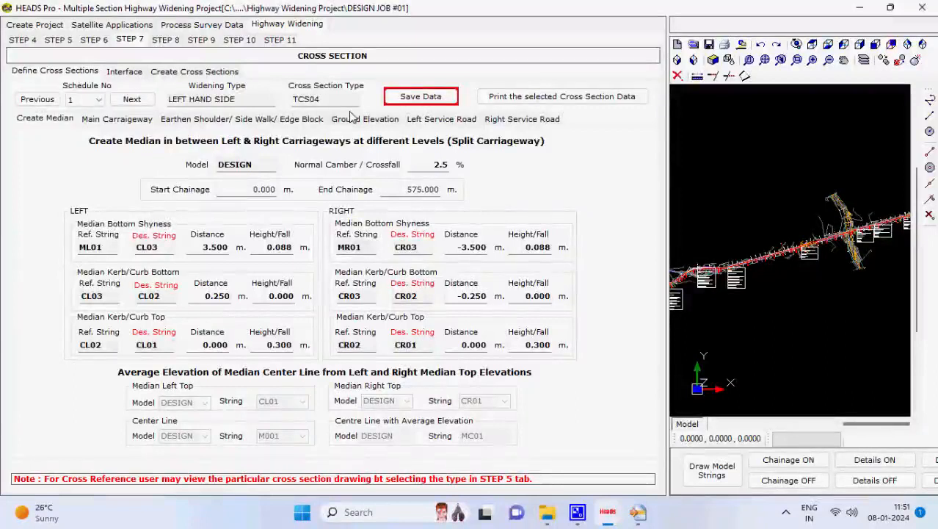
left_click(408, 98)
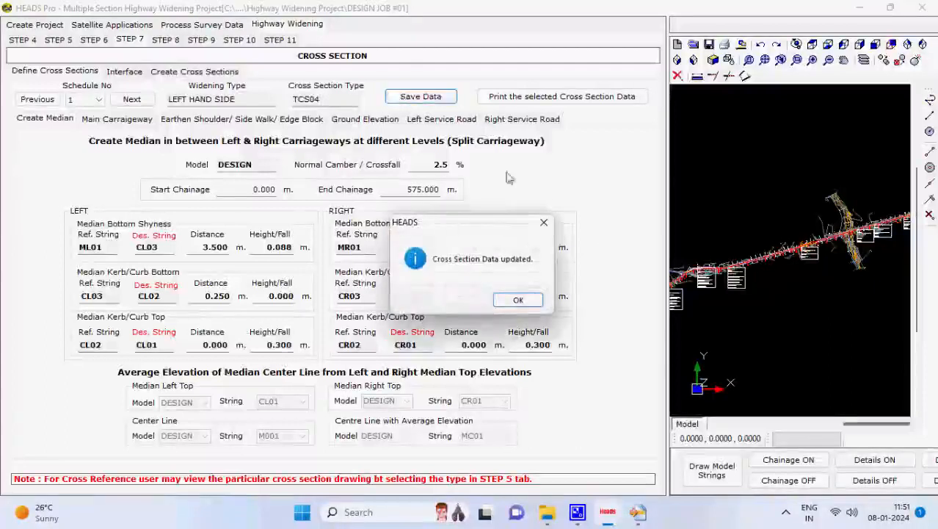
left_click(517, 300)
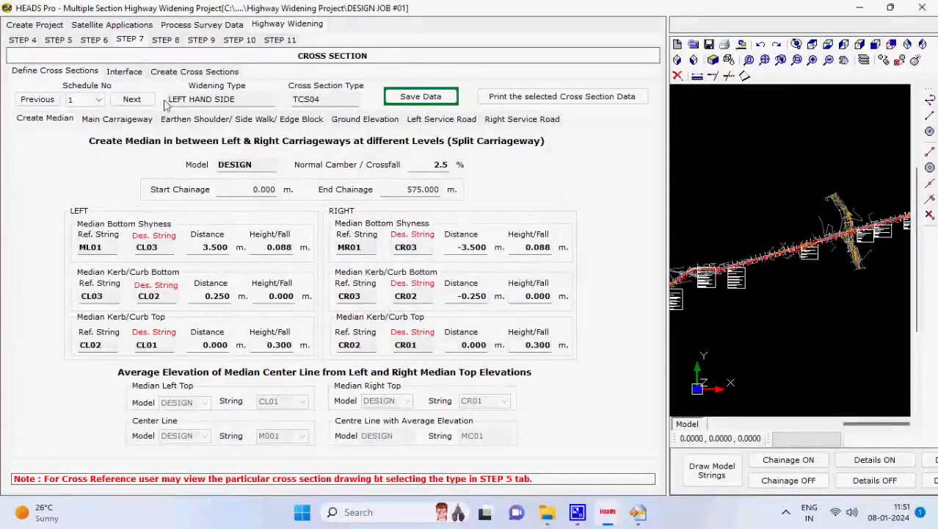
Review the interface data and its note, and start processing all cross section data for chainages 0 to 4025 m at 25 m interval.
left_click(124, 72)
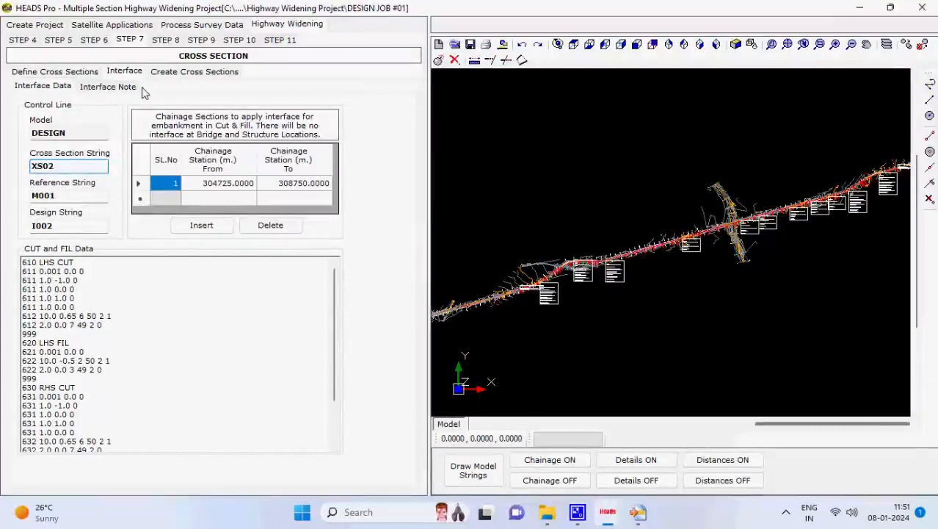
left_click(133, 88)
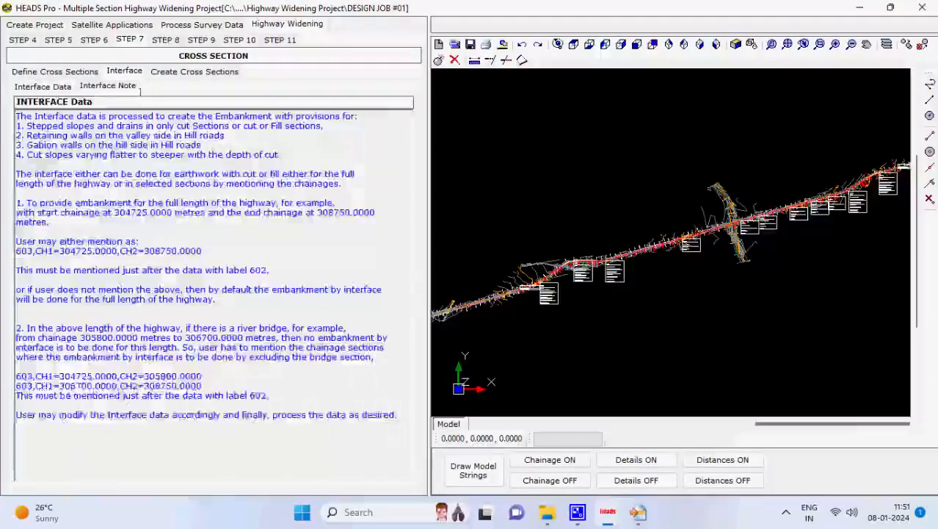
left_click(193, 73)
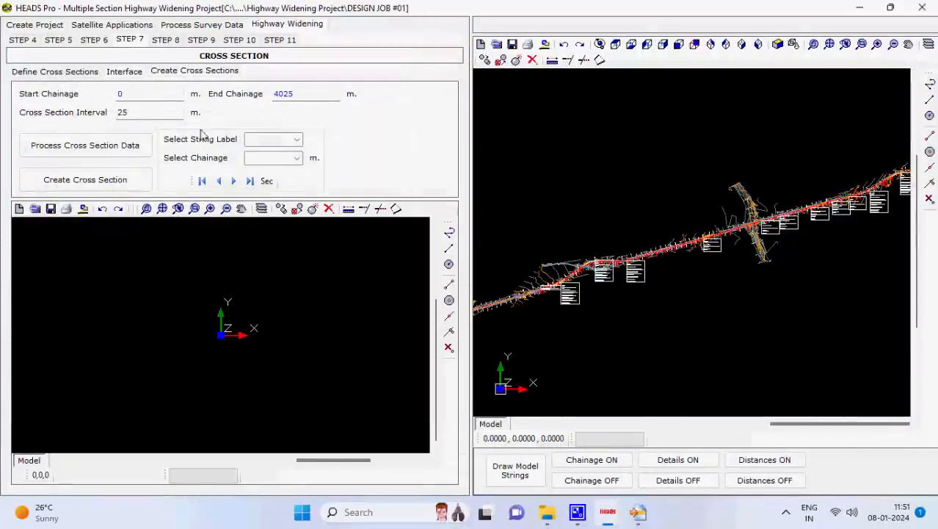
left_click(132, 147)
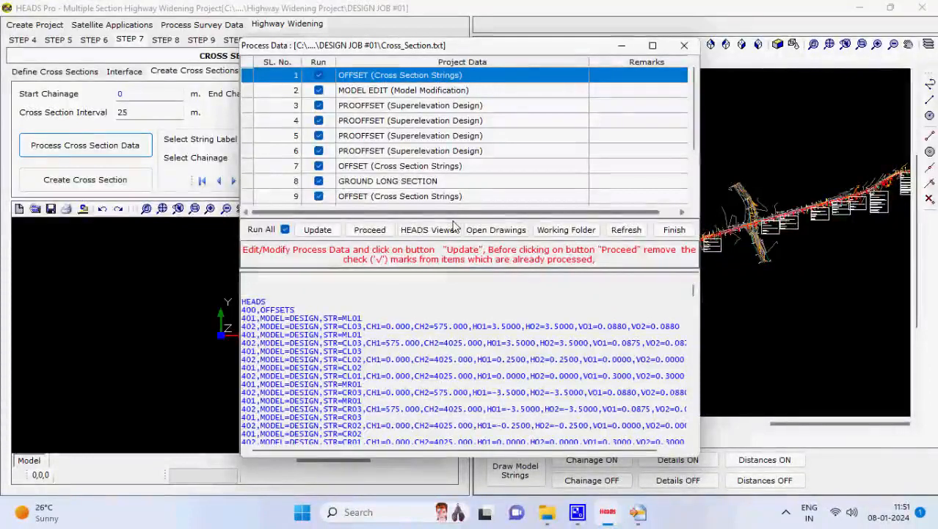
left_click(369, 229)
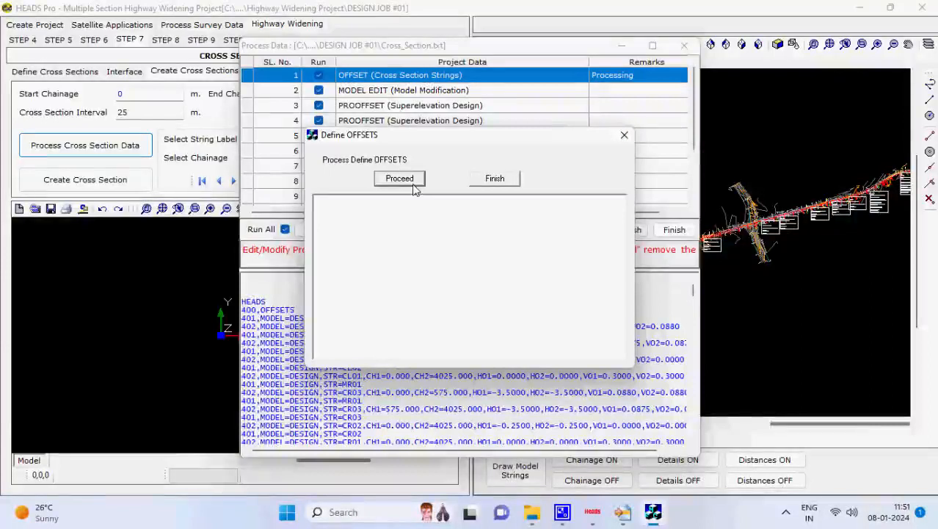
Process the first cross section string offsets and the Model Edit item, acknowledging both reports.
left_click(412, 184)
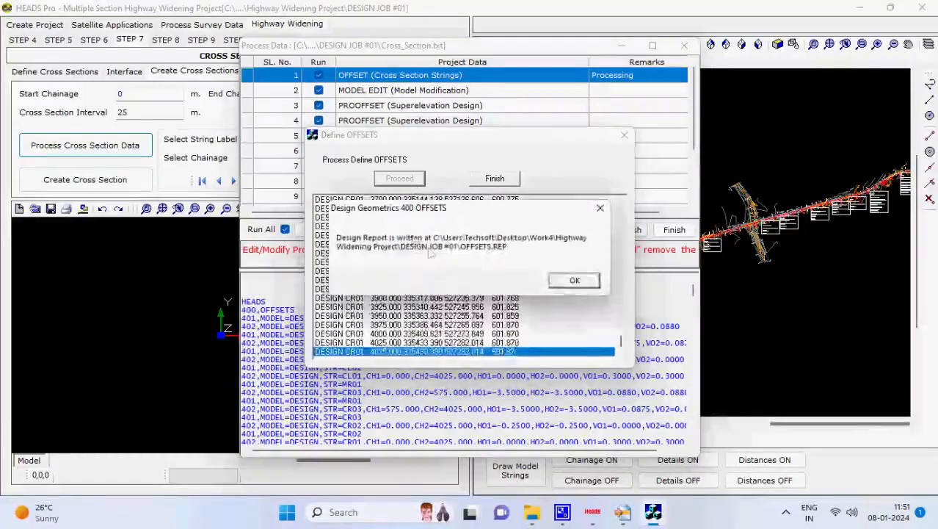
left_click(573, 280)
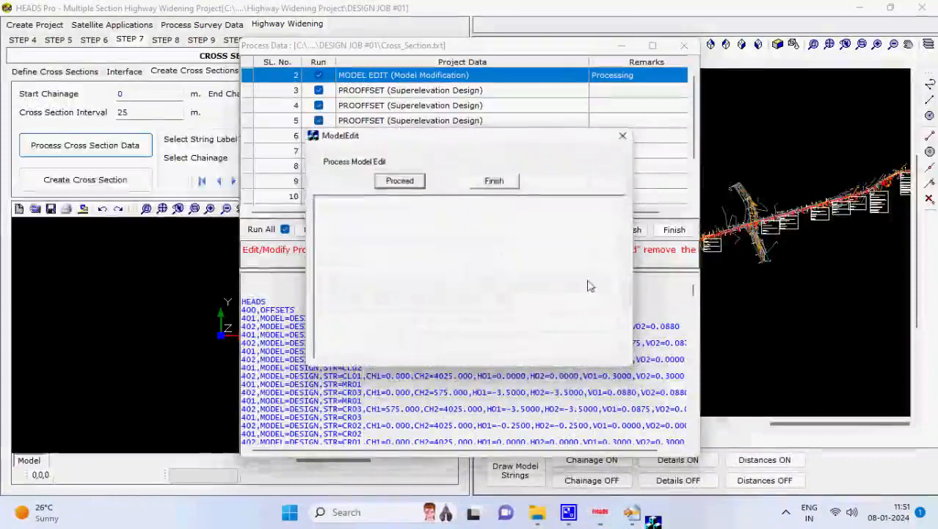
left_click(422, 185)
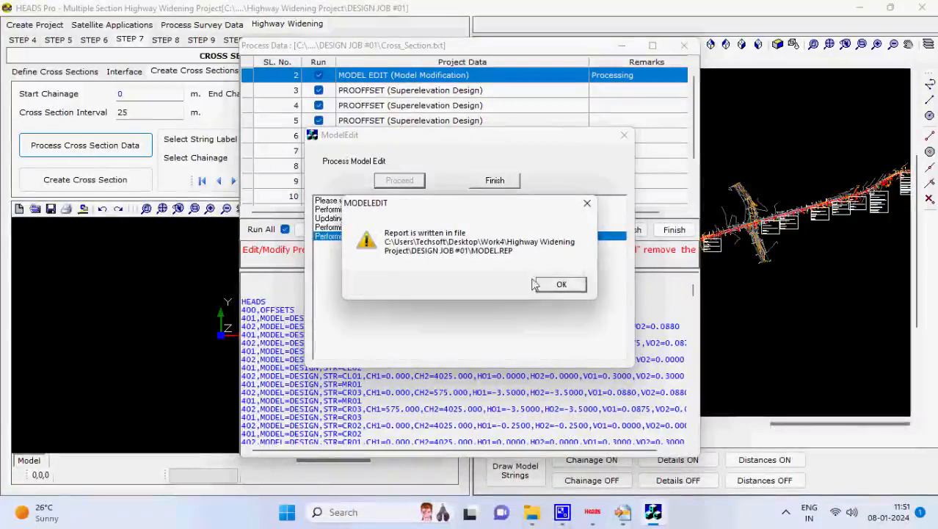
left_click(568, 287)
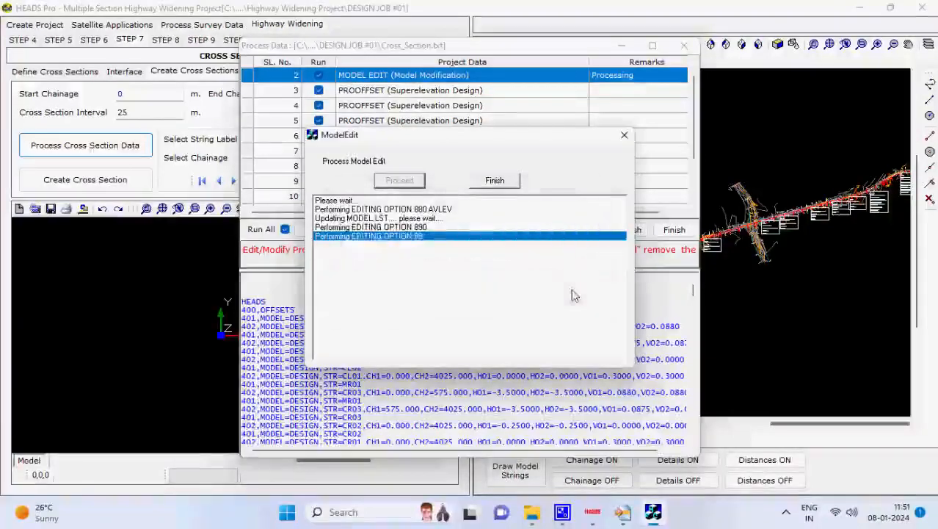
left_click(507, 182)
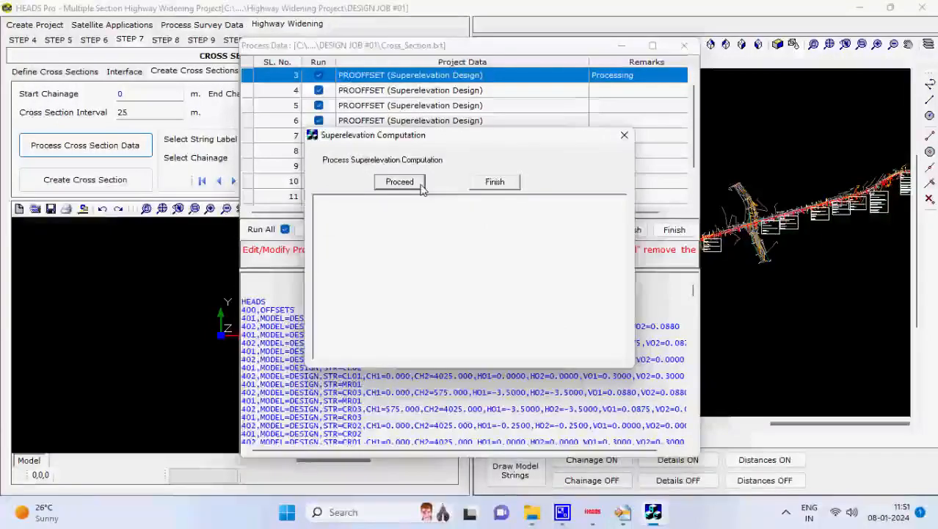
Run the superelevation computations for strings CL03 to CL04 and CR03 to CR04, acknowledging each superelevation drawing.
left_click(400, 182)
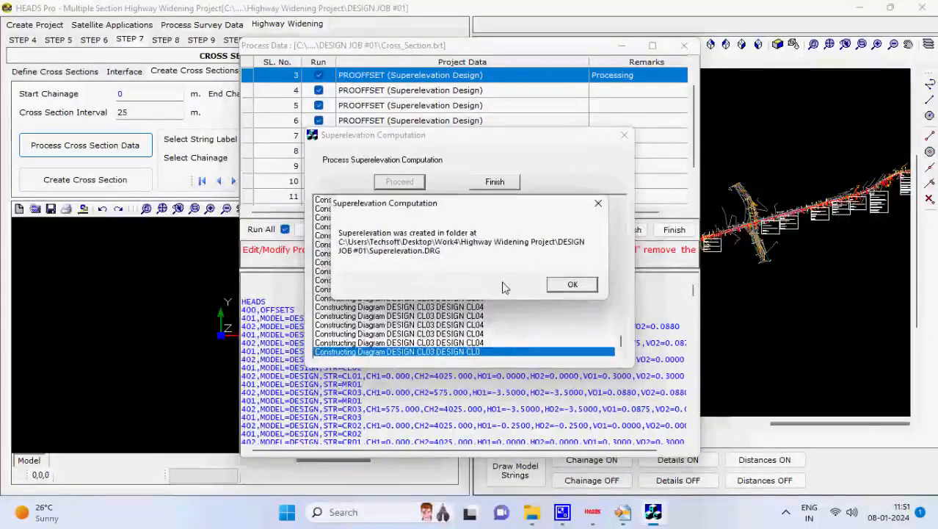
left_click(572, 285)
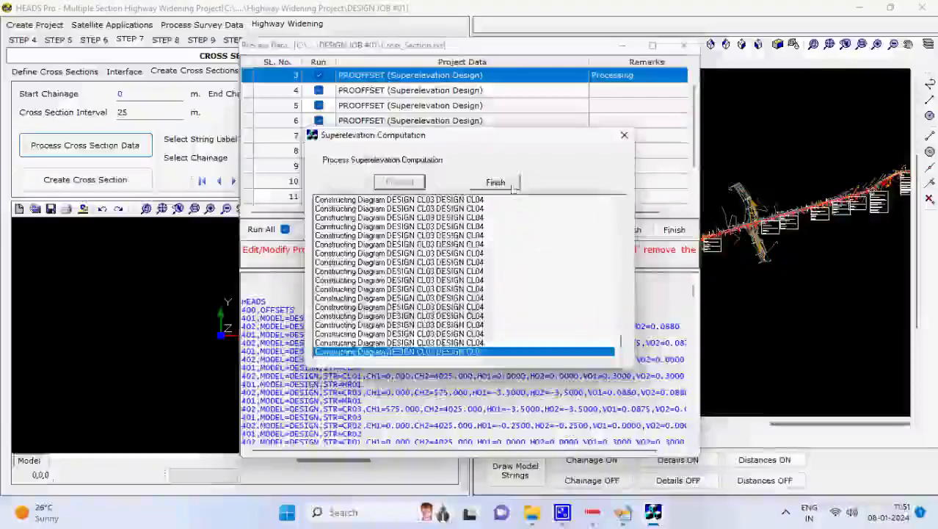
left_click(495, 181)
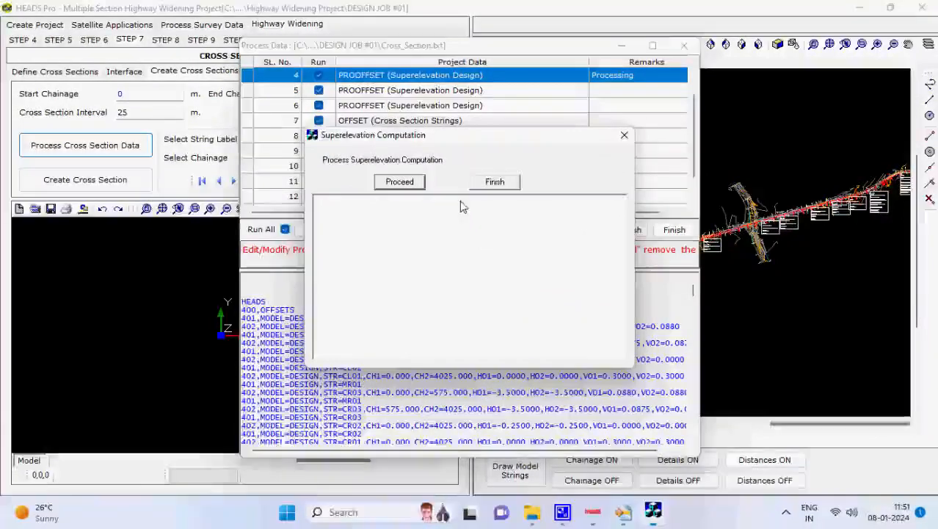
left_click(421, 184)
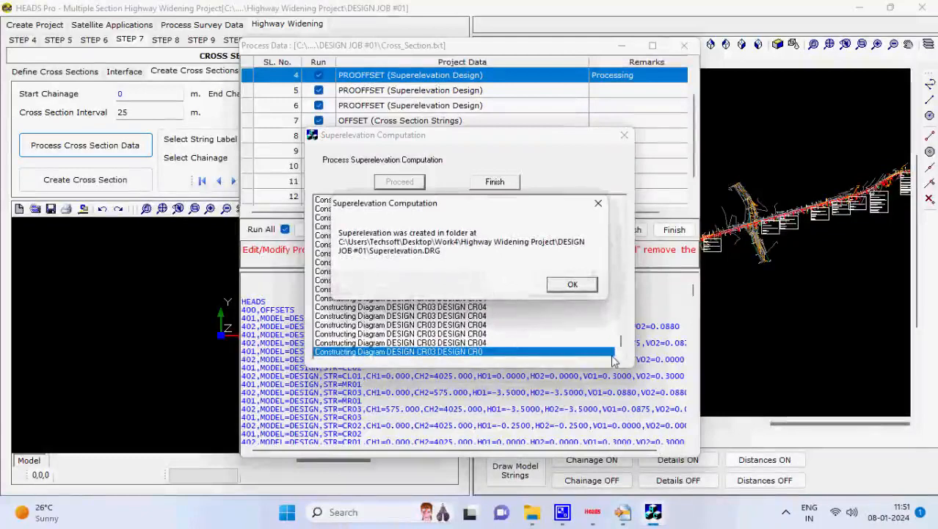
left_click(571, 284)
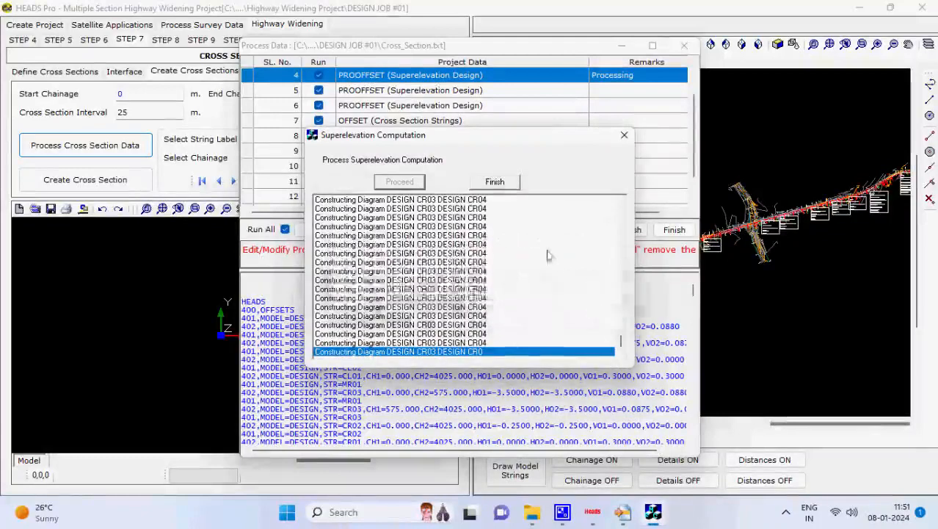
left_click(514, 184)
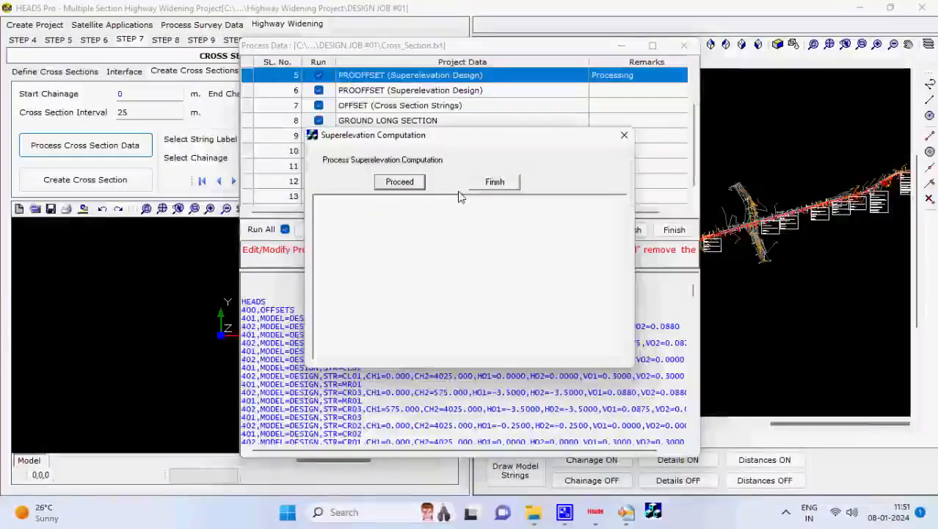
Run the superelevation computations for strings CL05 and CR05, acknowledging each superelevation drawing.
left_click(388, 182)
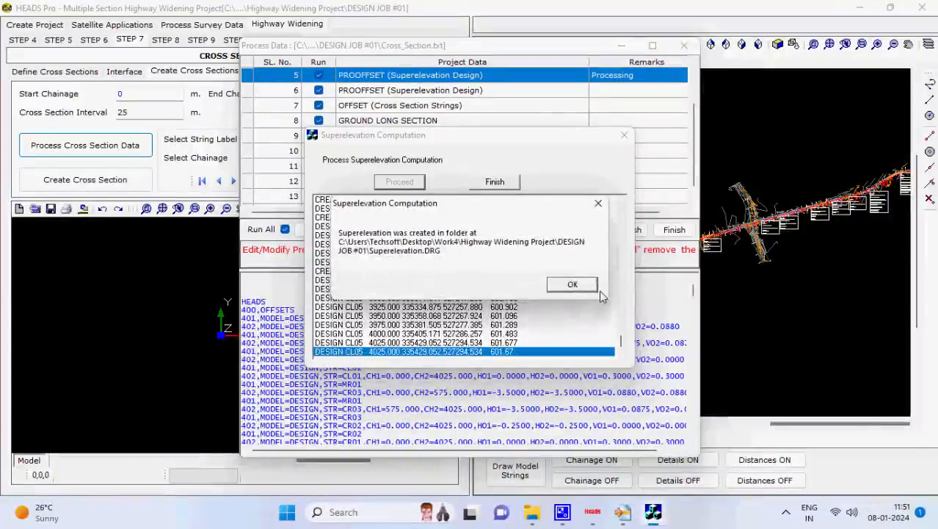
left_click(595, 286)
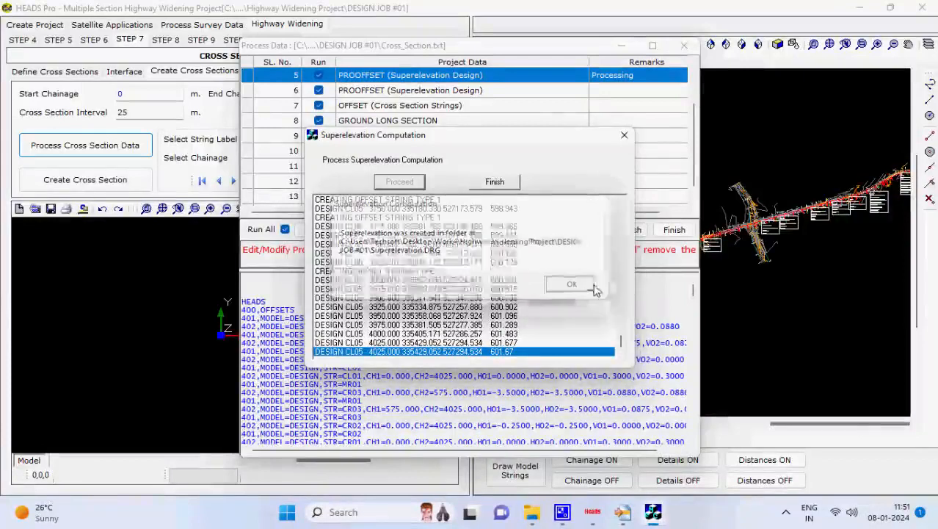
left_click(517, 185)
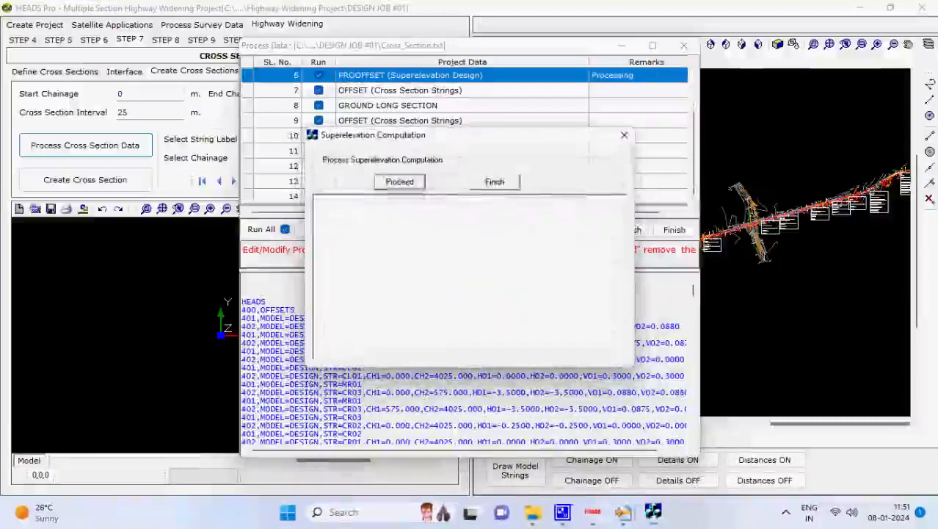
left_click(422, 190)
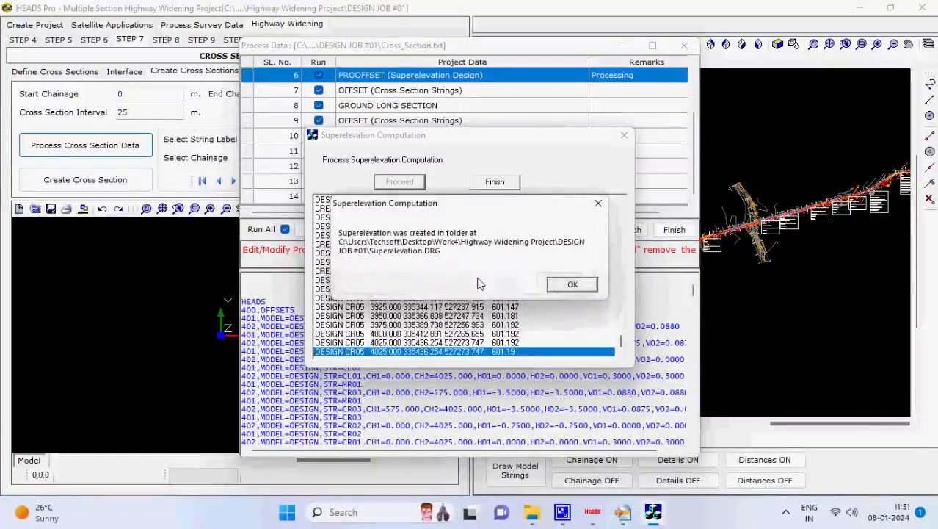
left_click(577, 287)
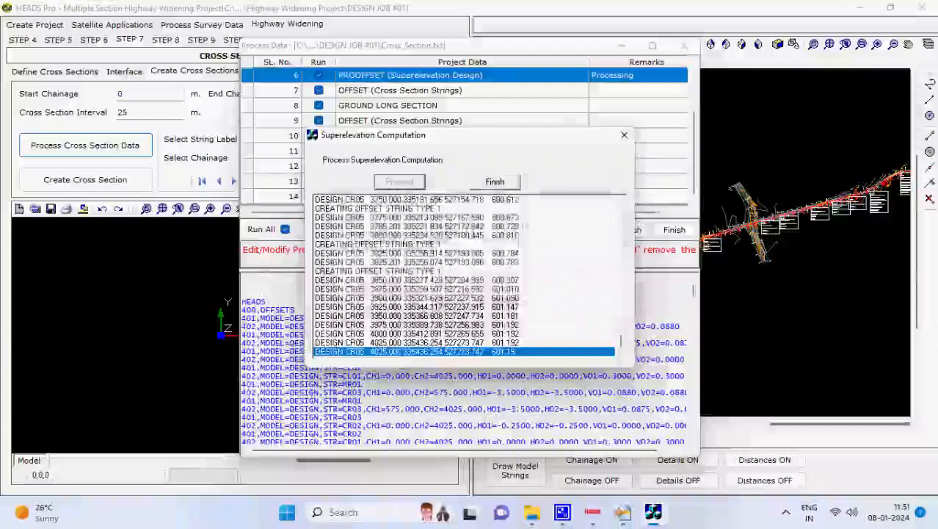
left_click(511, 185)
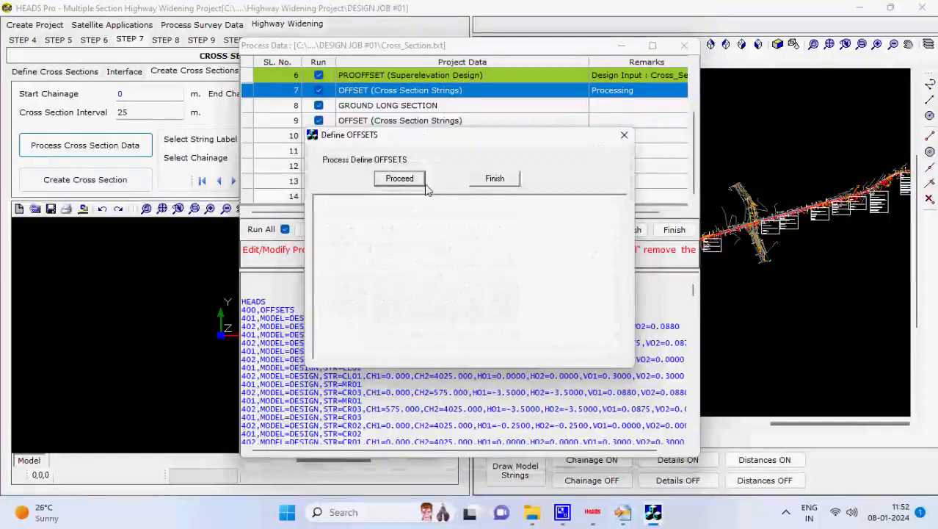
Process the second cross section string offsets and the ground long sections for strings EL07 and ER07, acknowledging each notice.
left_click(422, 184)
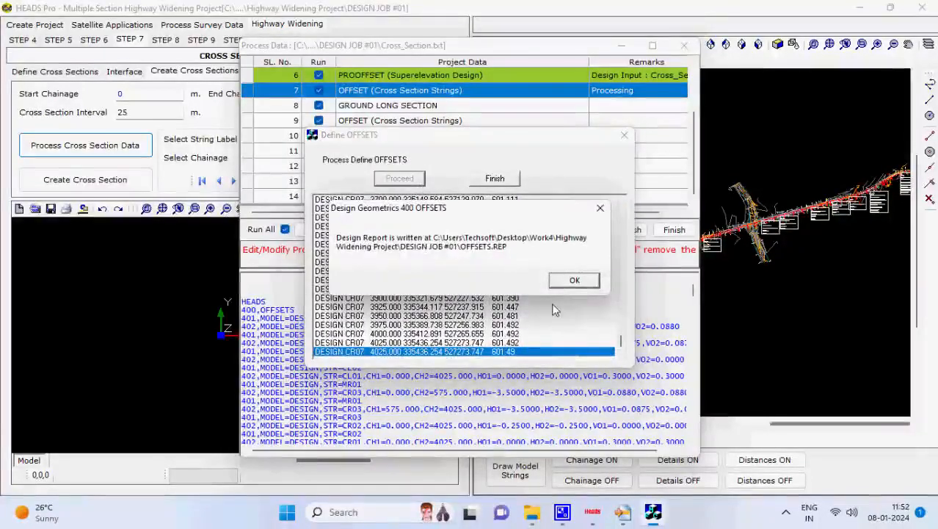
left_click(575, 280)
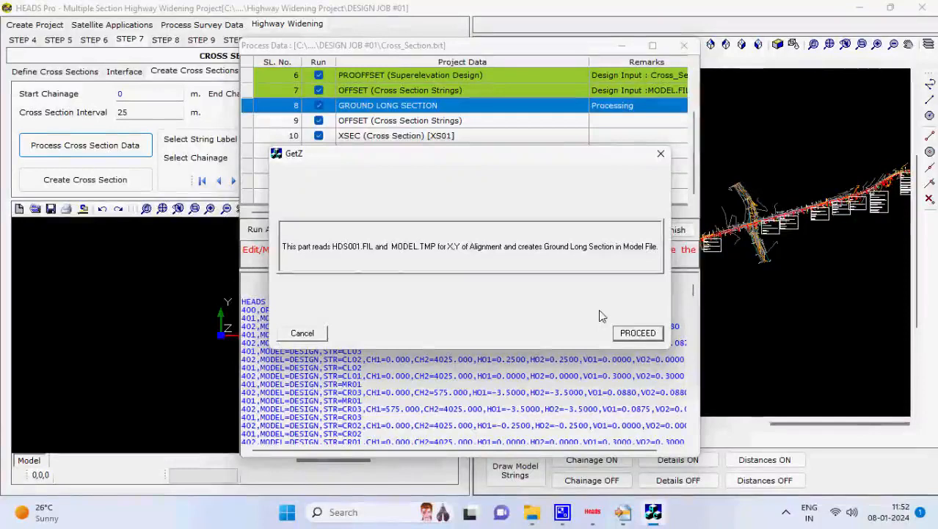
left_click(633, 334)
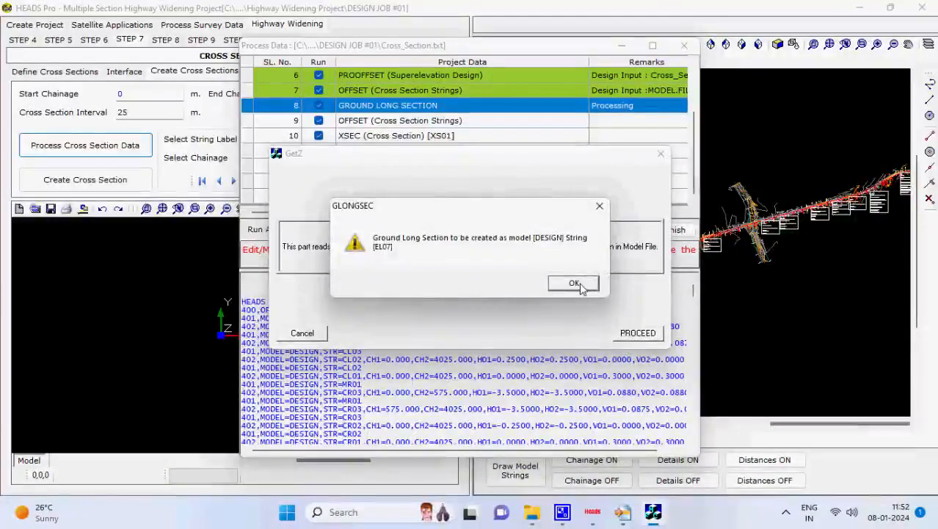
left_click(575, 284)
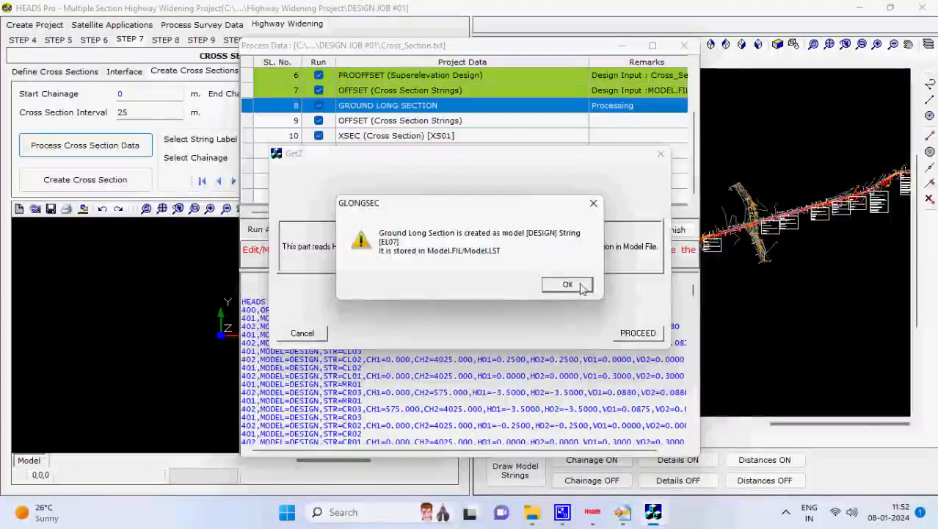
left_click(580, 287)
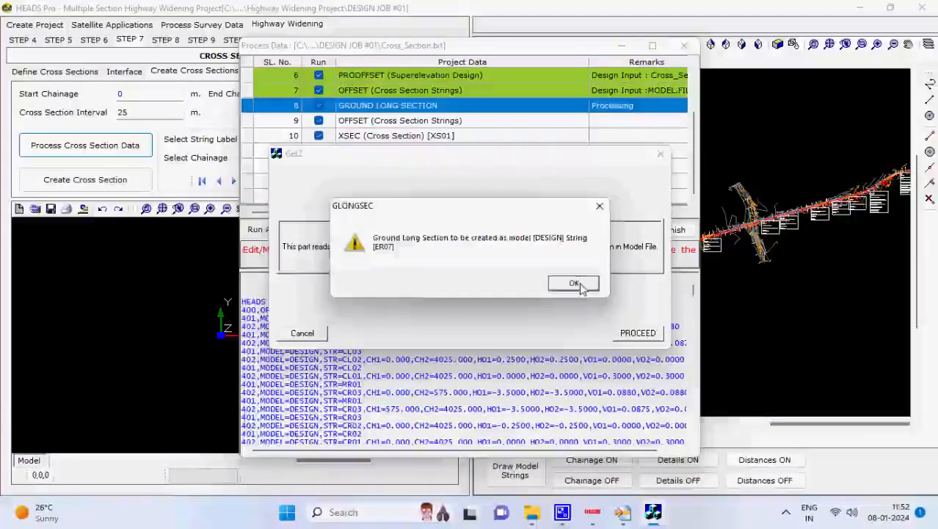
left_click(579, 285)
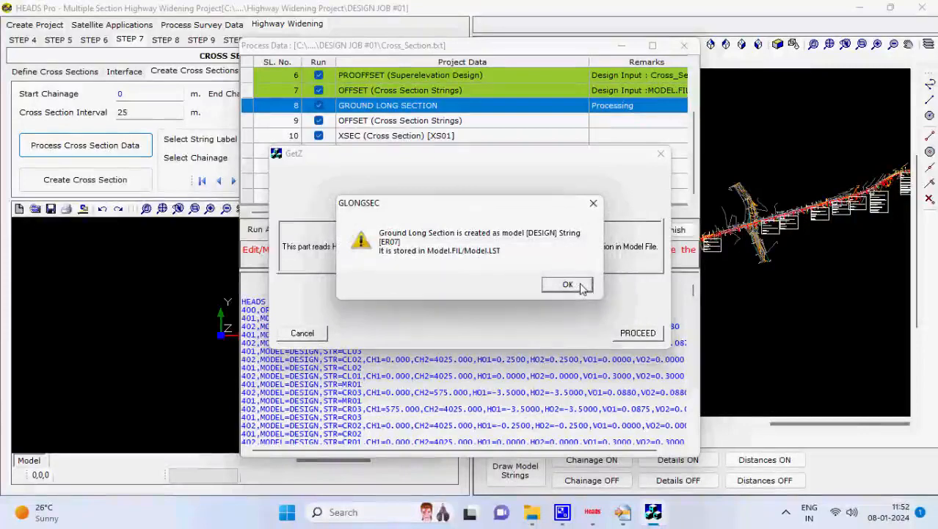
left_click(579, 285)
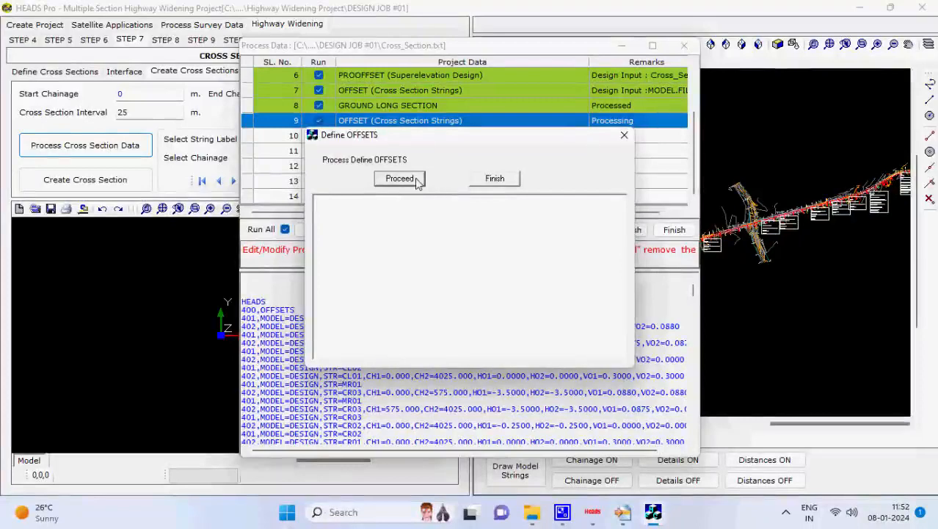
Process the cross section string offsets after the ground long section, and develop the XS01 cross sections, acknowledging their reports.
left_click(415, 179)
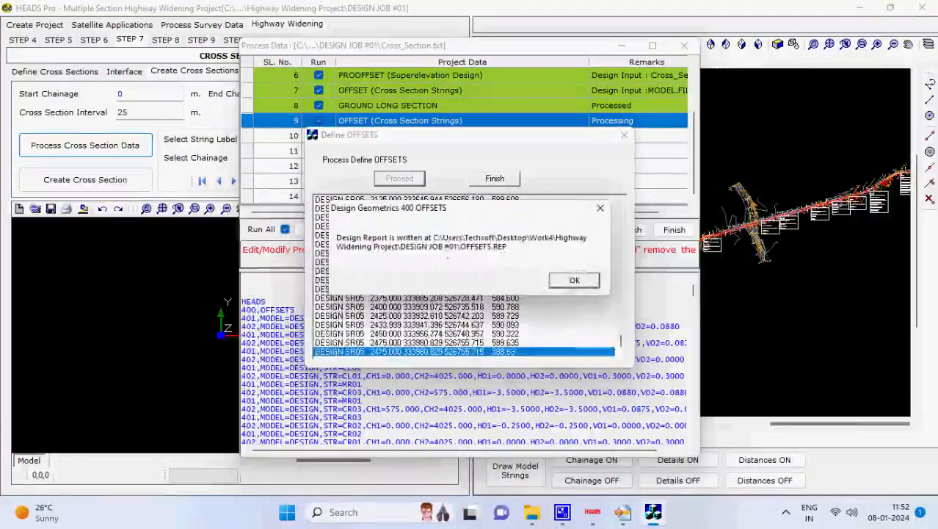
left_click(595, 283)
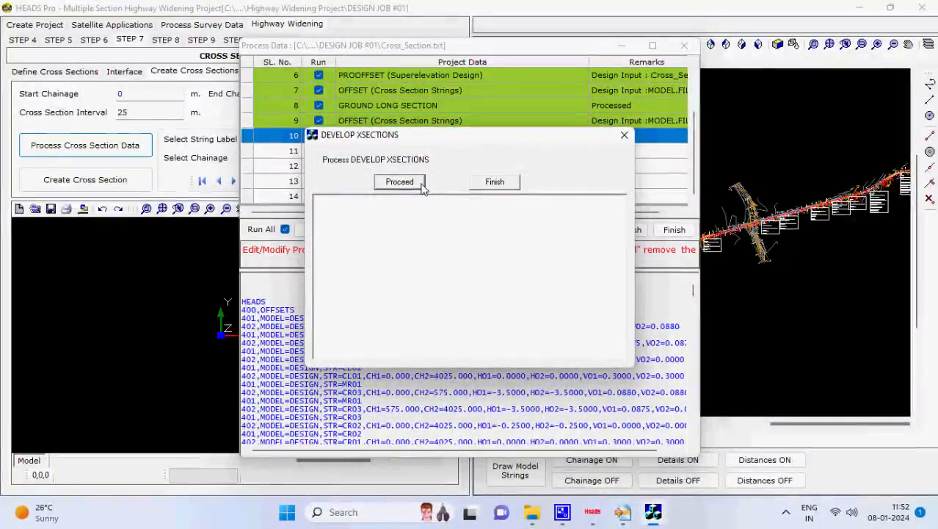
left_click(421, 186)
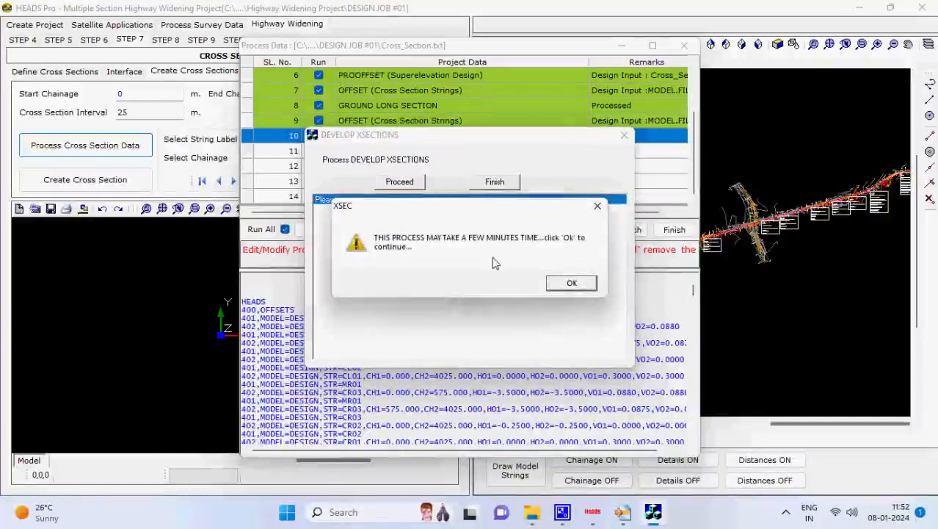
left_click(572, 284)
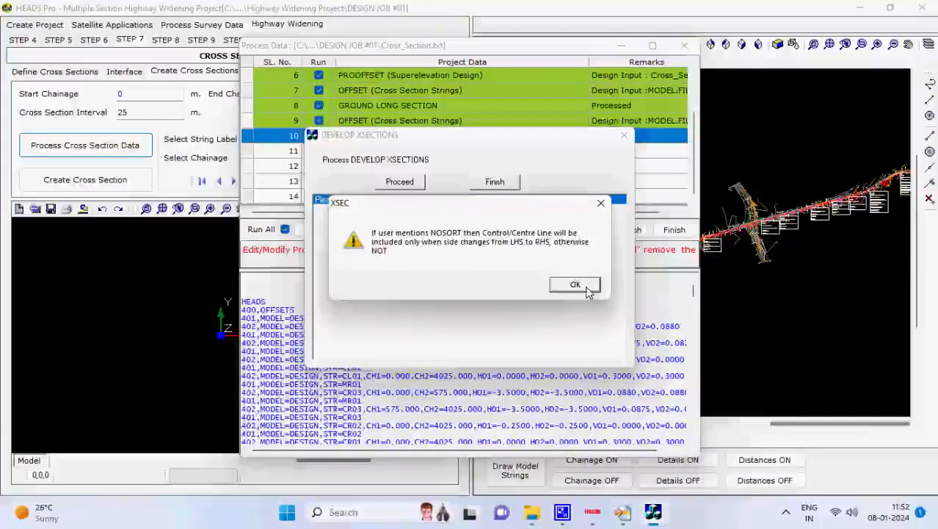
left_click(587, 291)
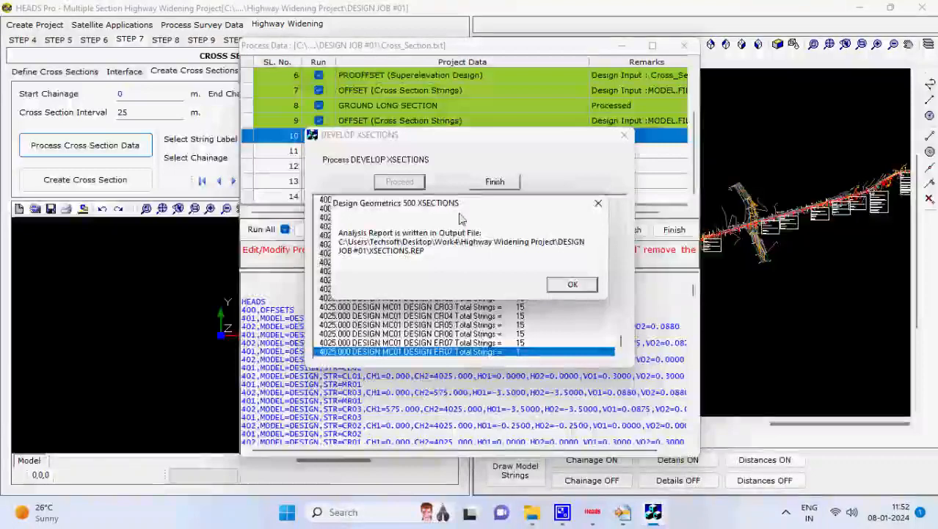
left_click(571, 284)
left_click(495, 181)
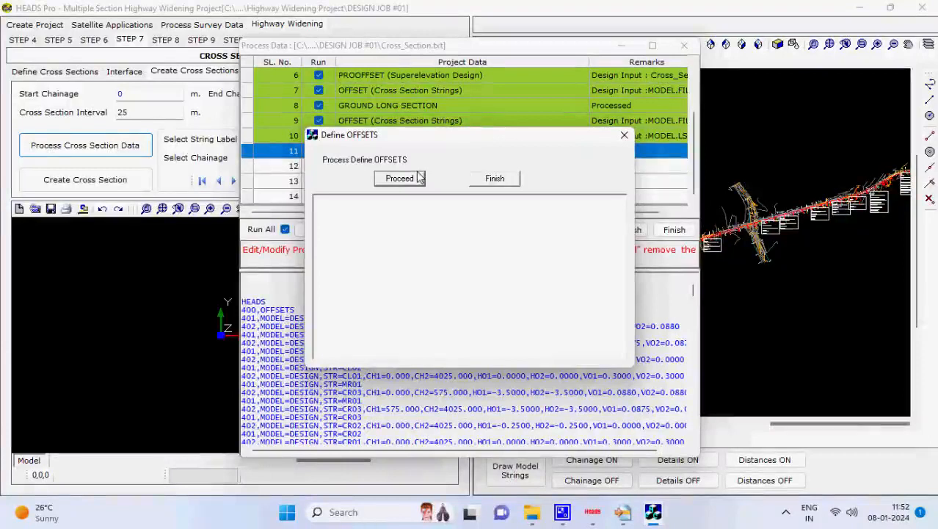
Process the last cross section string offsets and develop the XS02 cross sections, acknowledging their reports.
left_click(417, 178)
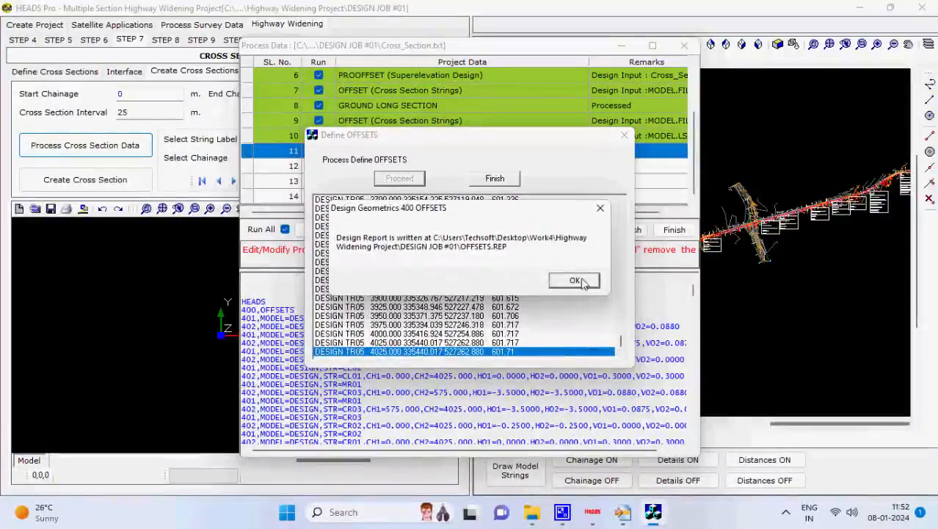
left_click(575, 280)
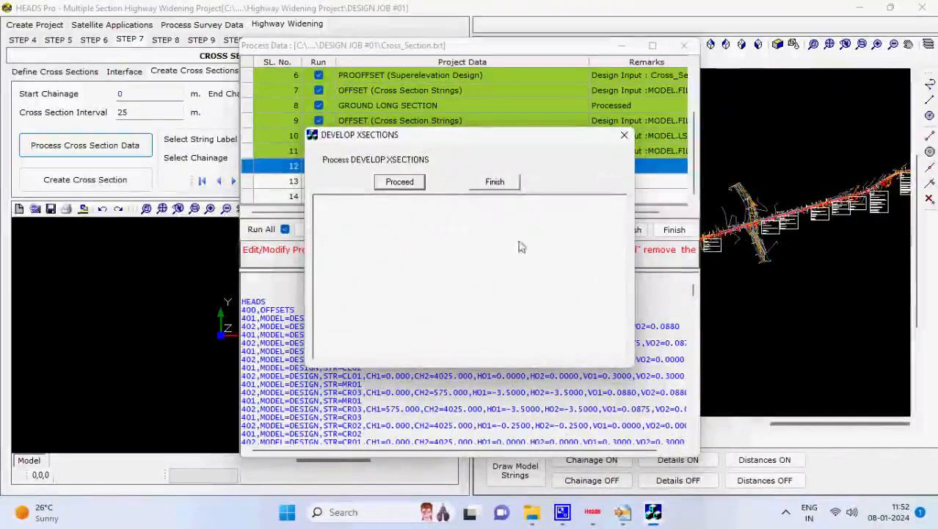
left_click(422, 184)
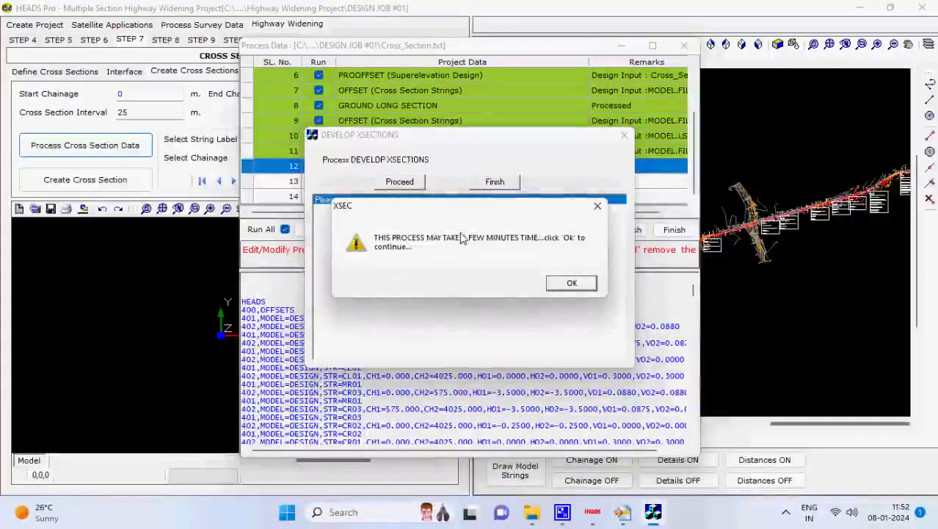
left_click(572, 284)
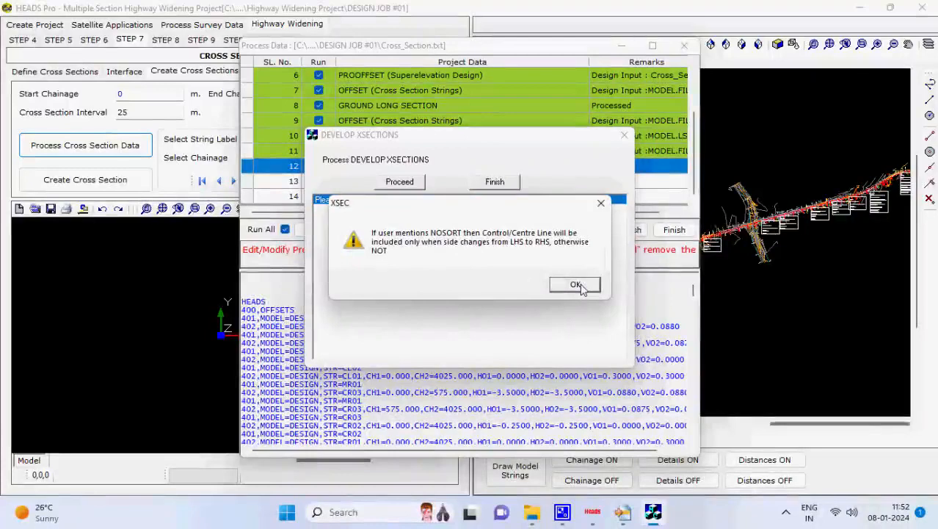
left_click(576, 285)
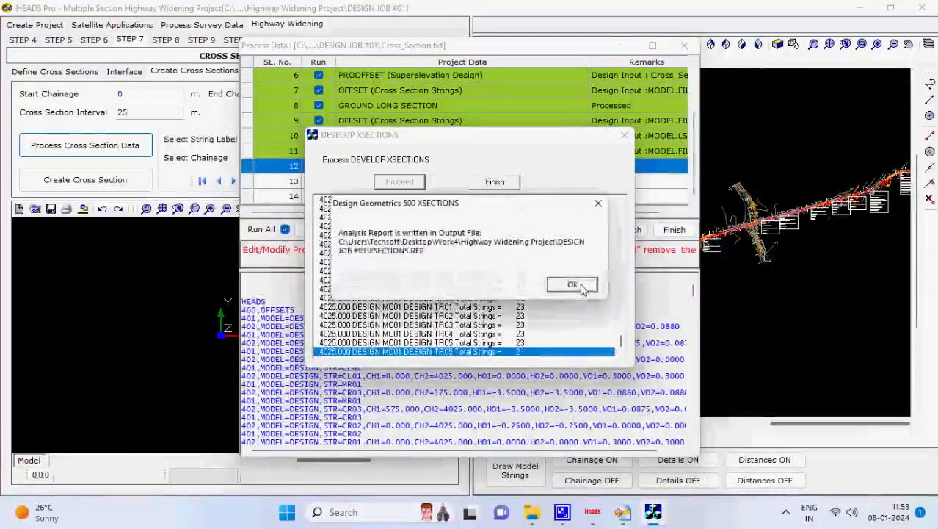
left_click(573, 285)
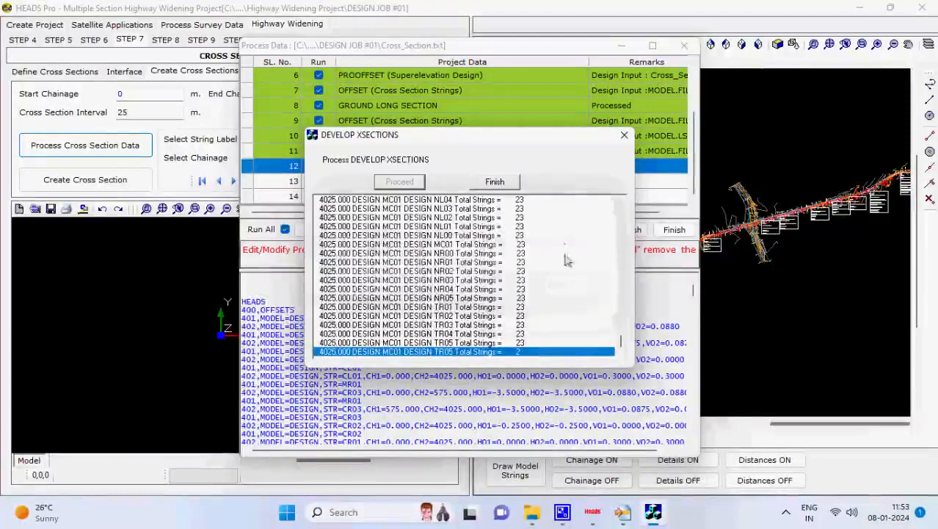
left_click(513, 185)
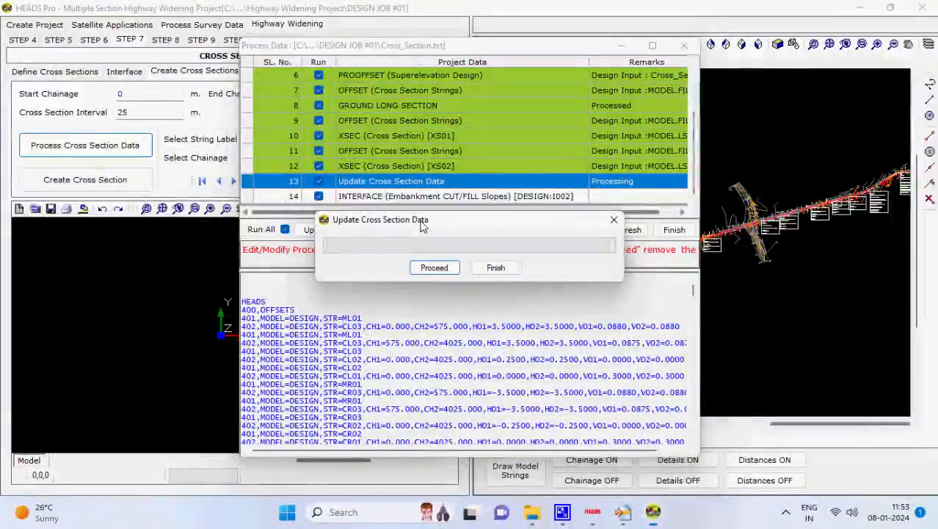
Update the cross section data and process the embankment cut/fill slope interface for DESIGN string I002.
left_click(433, 267)
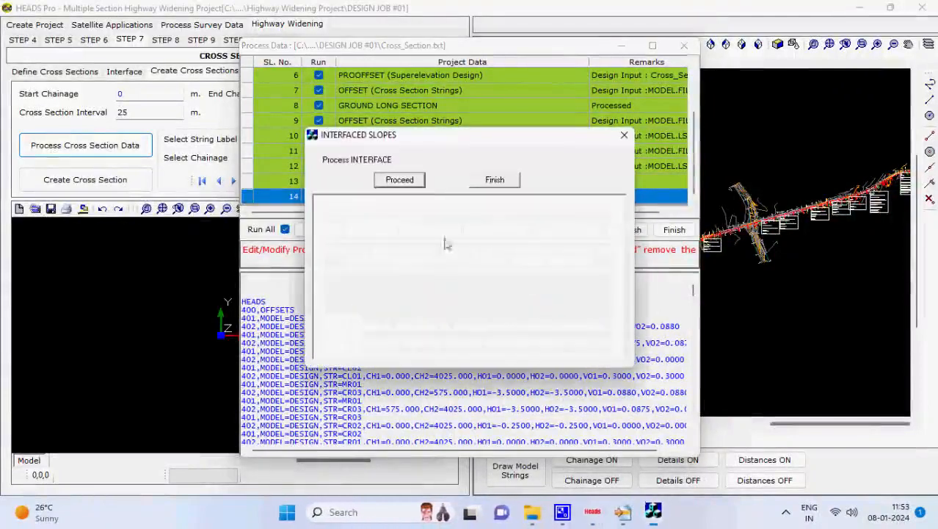
left_click(412, 180)
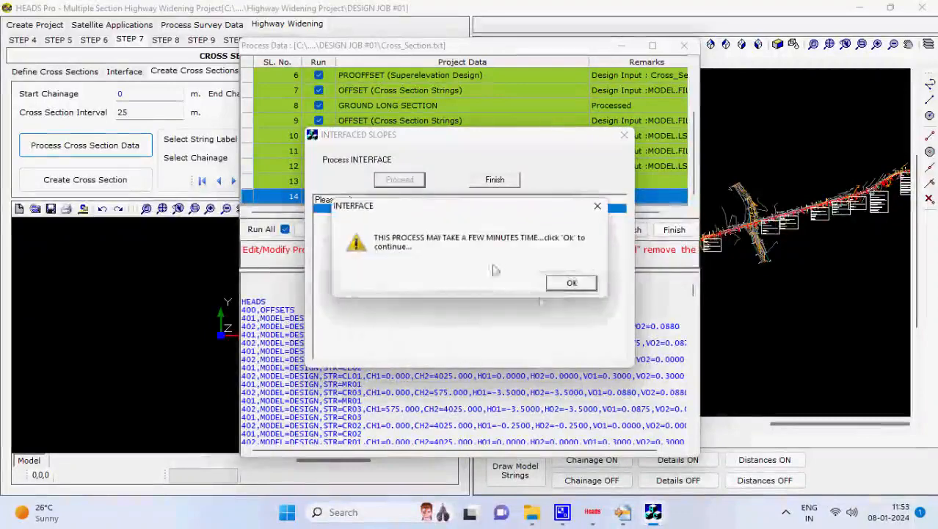
left_click(591, 286)
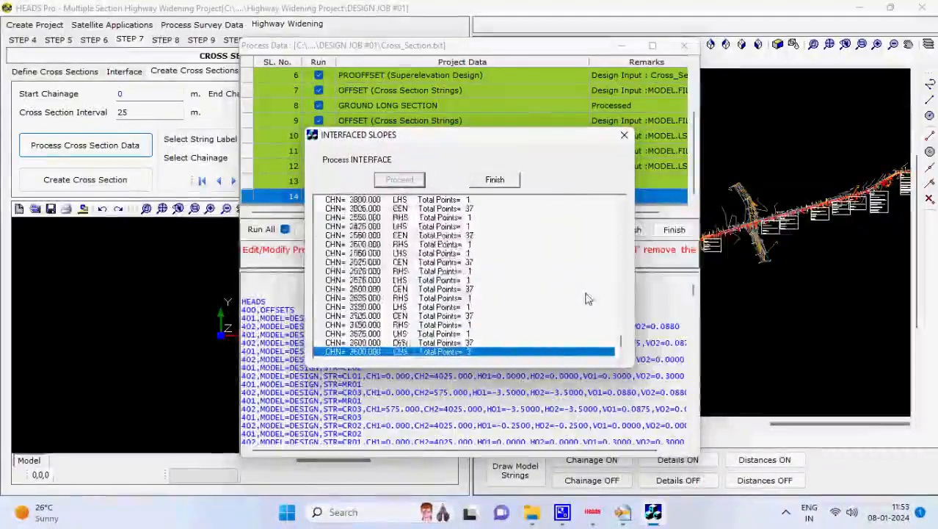
left_click(585, 281)
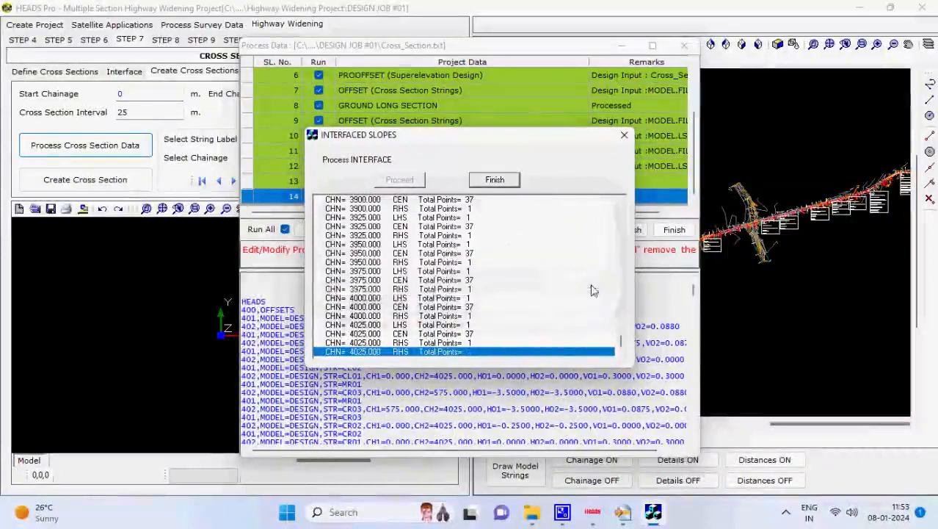
left_click(514, 184)
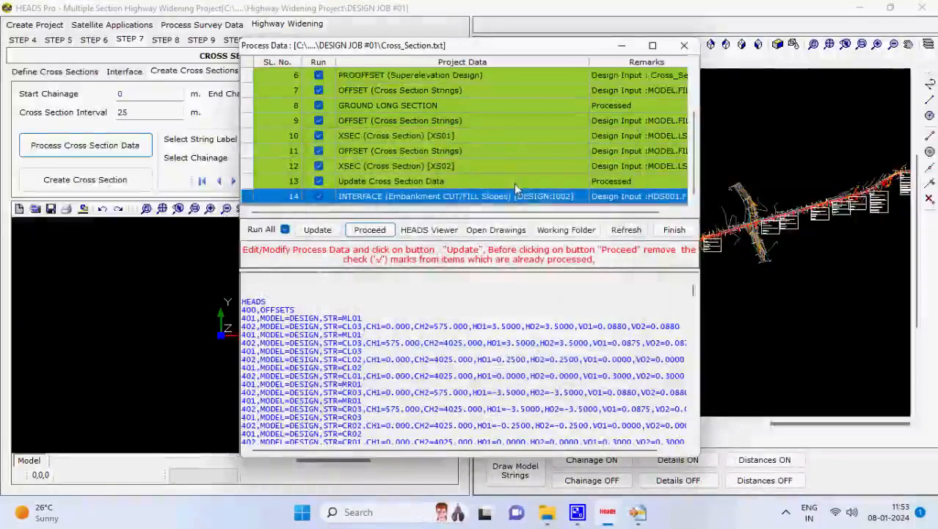
Finish the cross section processing, check the list of model strings, and draw all DESIGN strings in the plan.
left_click(674, 230)
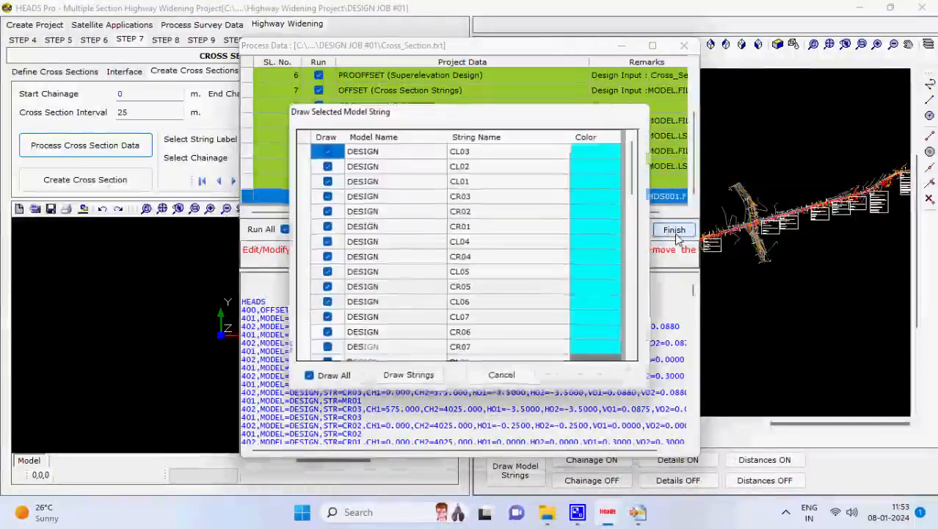
scroll(581, 238, "down", 15)
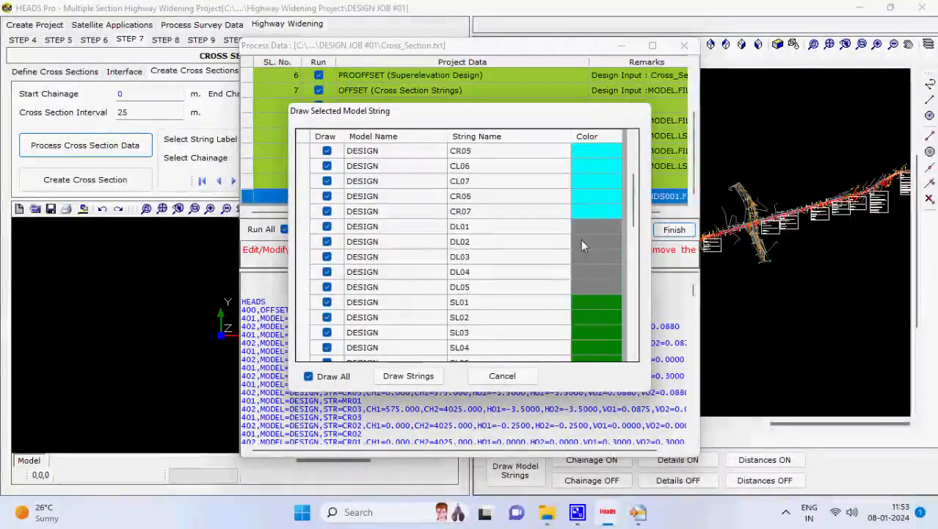
scroll(575, 252, "down", 2)
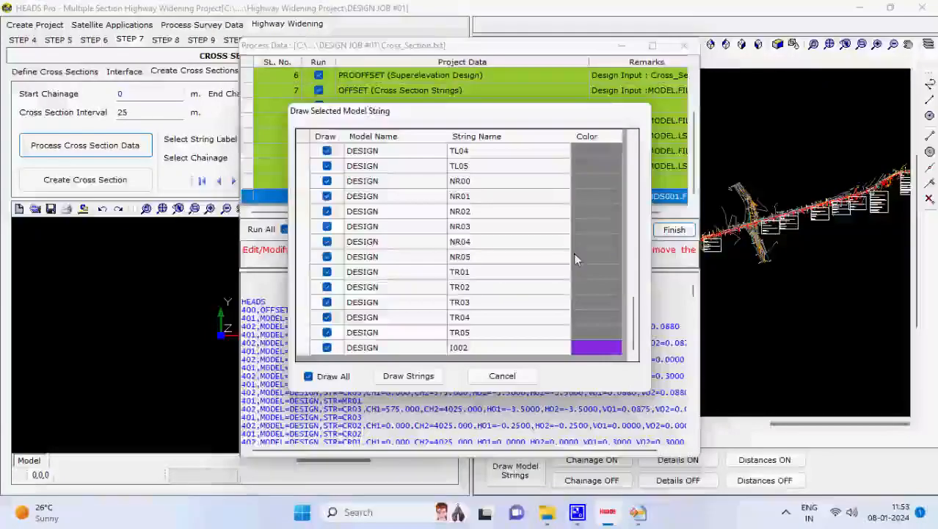
scroll(521, 303, "up", 7)
scroll(521, 303, "up", 10)
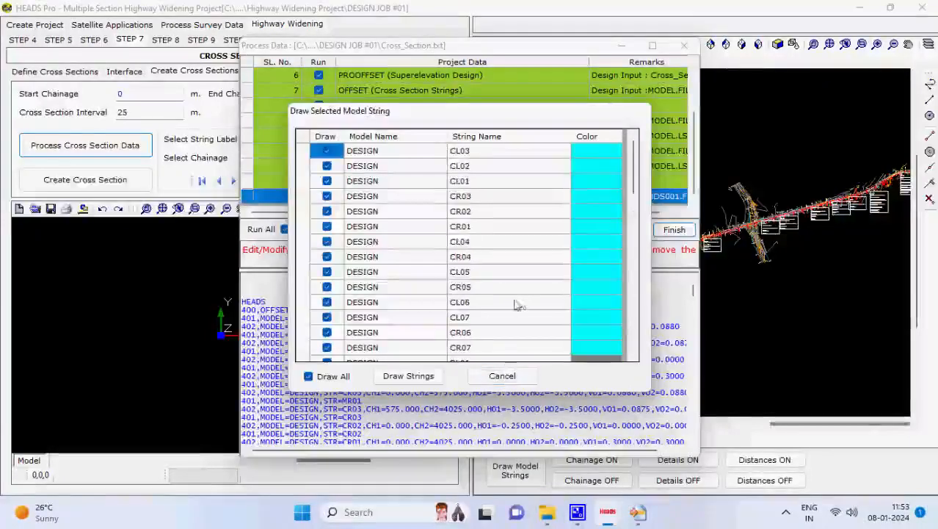
left_click(408, 376)
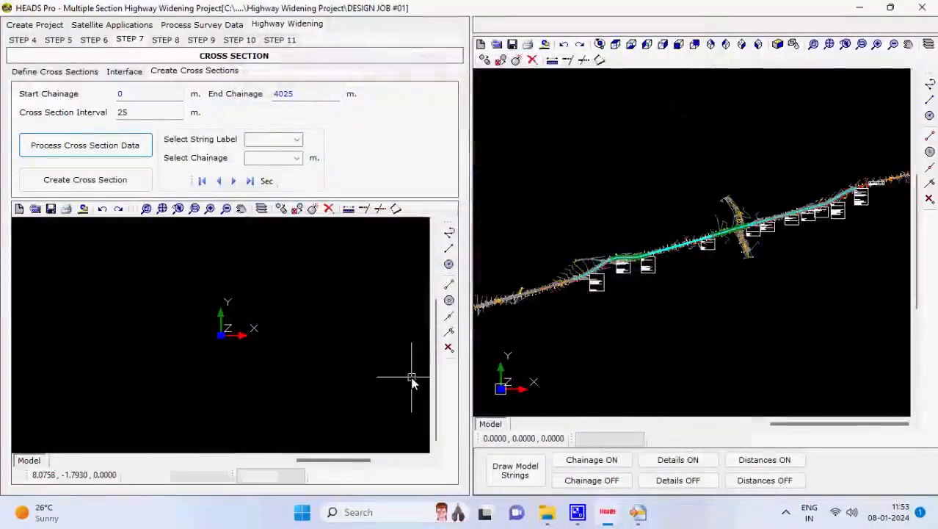
Create the cross sections, browse string I002's sections between chainages 0 and 75 m, and display the one at 50 m.
left_click(142, 189)
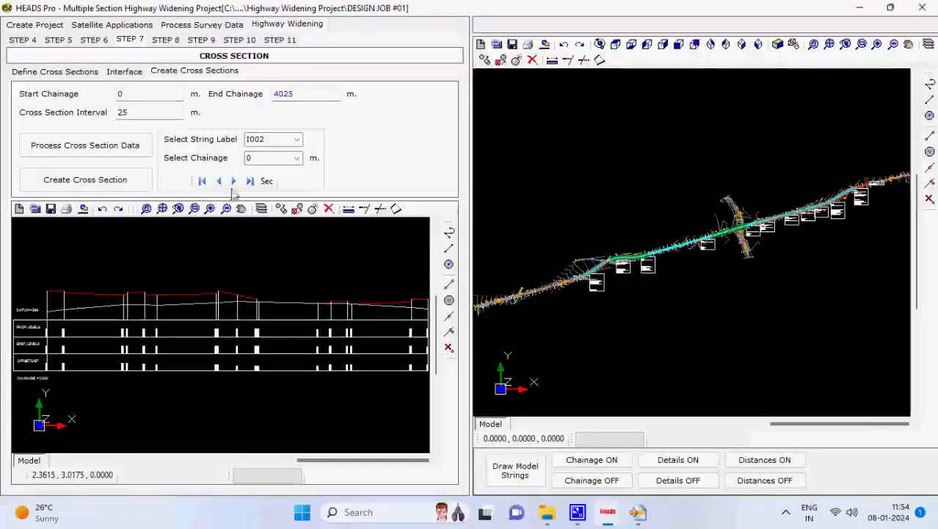
left_click(234, 181)
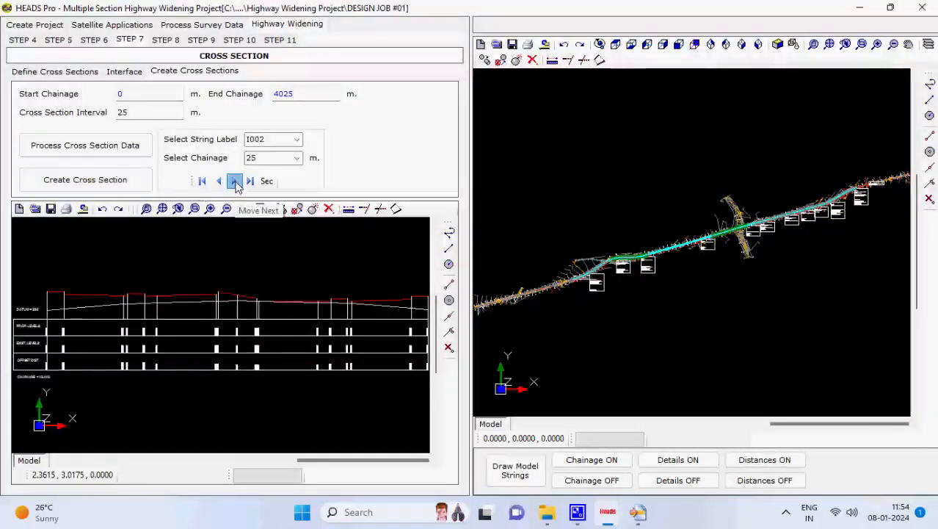
left_click(234, 181)
left_click(234, 181)
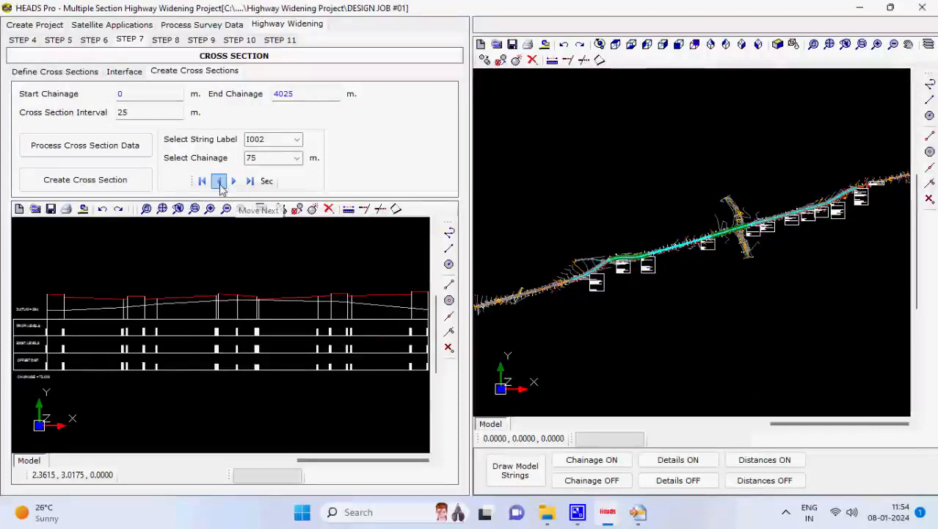
left_click(219, 182)
left_click(219, 182)
left_click(297, 158)
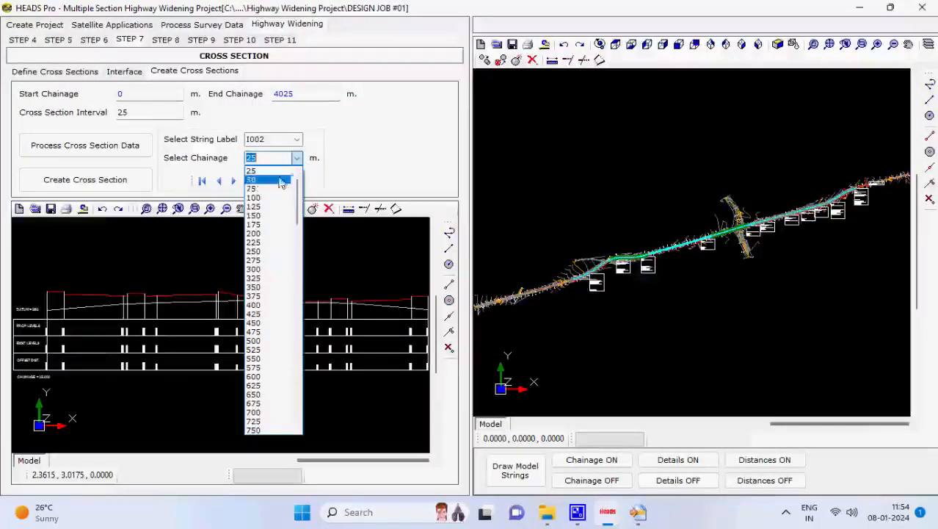
left_click(280, 181)
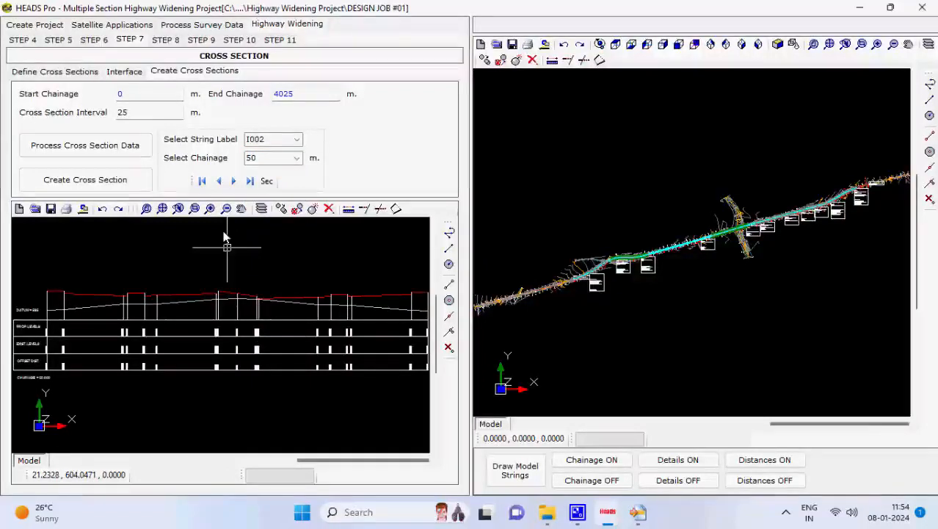
Define the pavement layers for the main and service road carriageways on interface I002 using the default data, and save them.
left_click(176, 41)
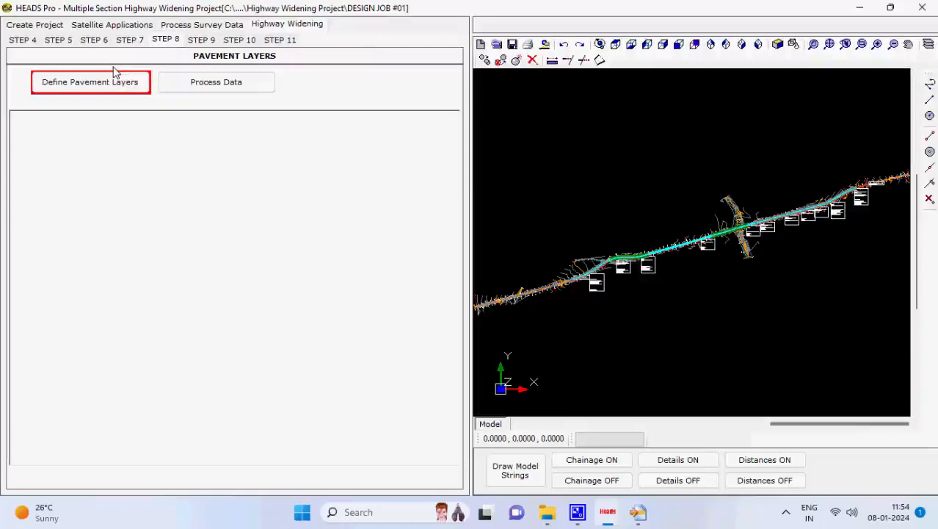
left_click(101, 82)
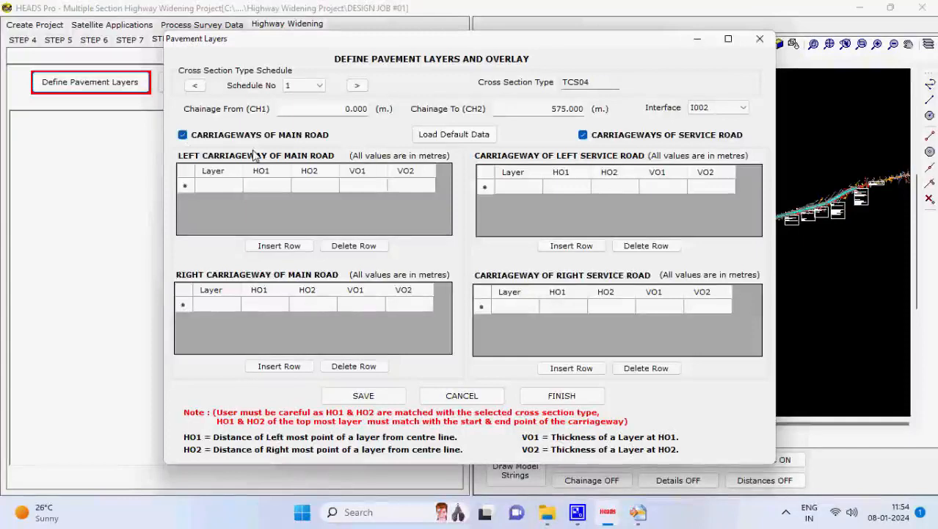
left_click(456, 135)
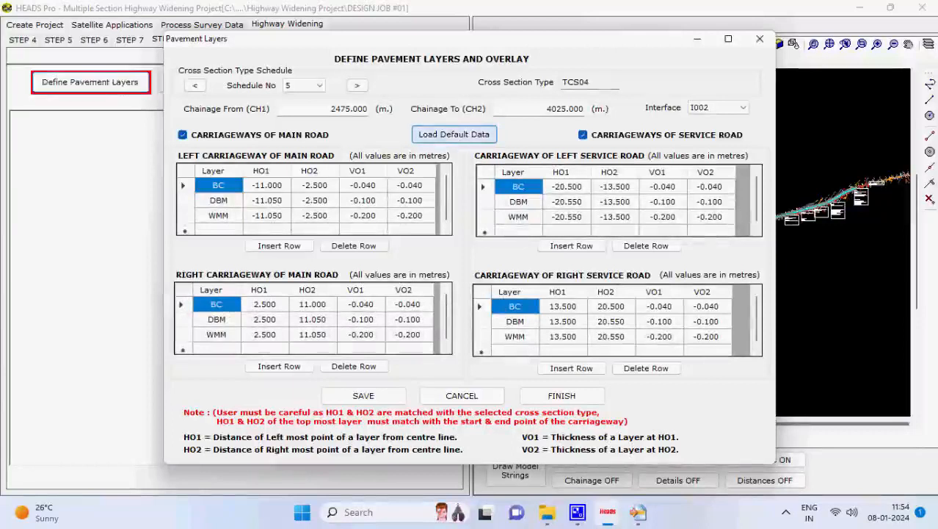
left_click(364, 395)
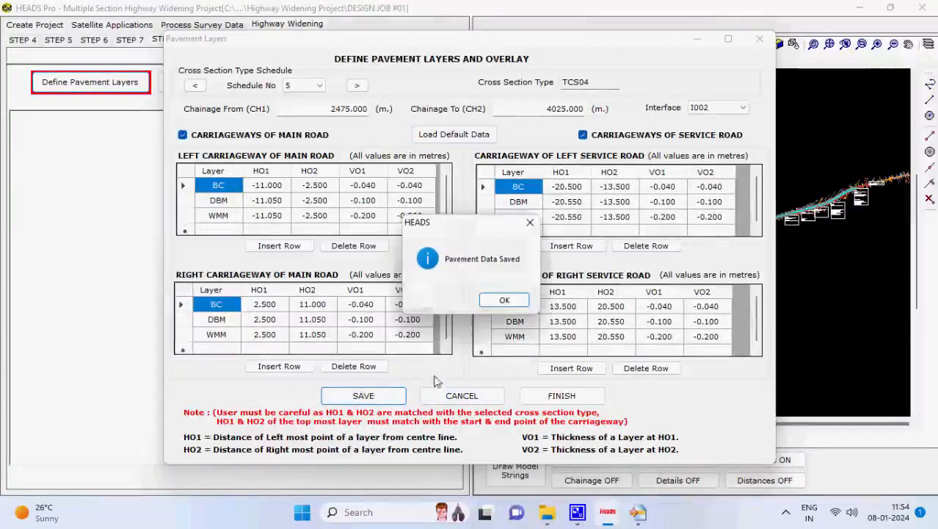
left_click(504, 299)
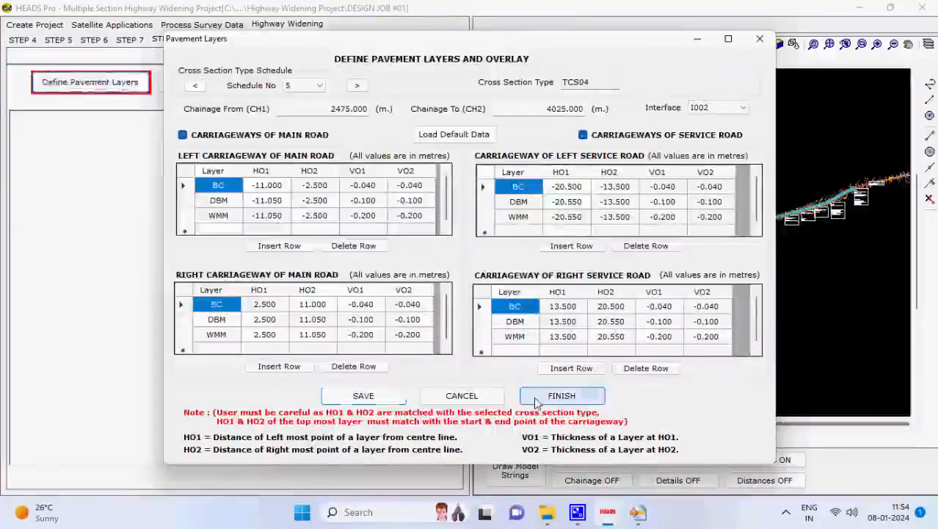
left_click(536, 401)
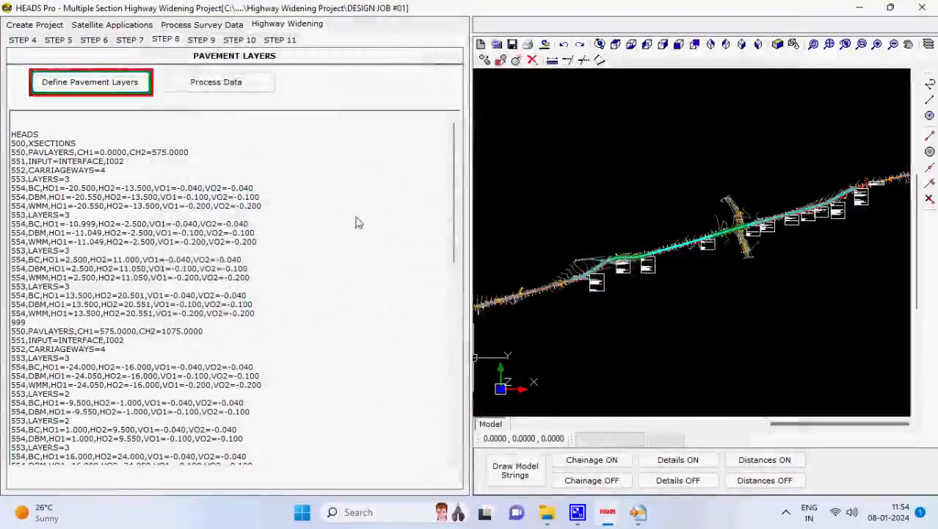
Process the pavement layer data to develop the cross sections, acknowledging the notice and the analysis report.
left_click(263, 87)
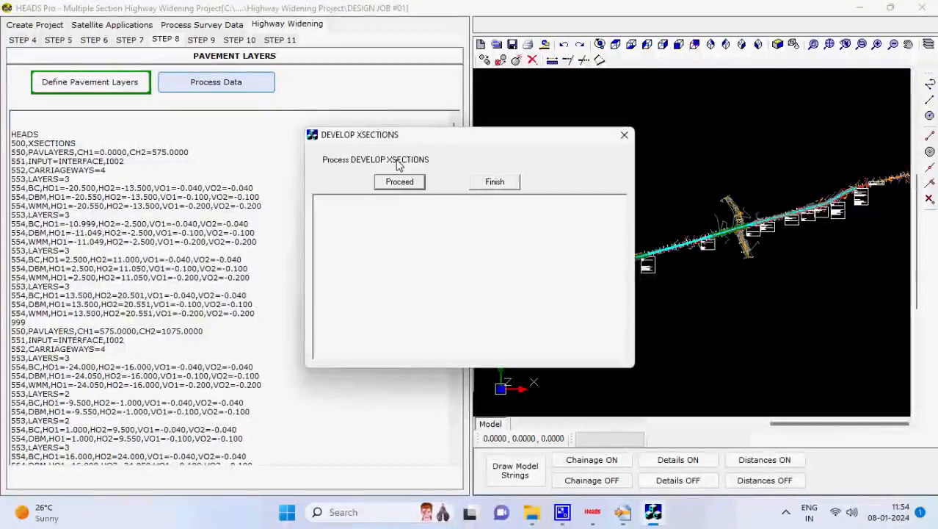
left_click(418, 184)
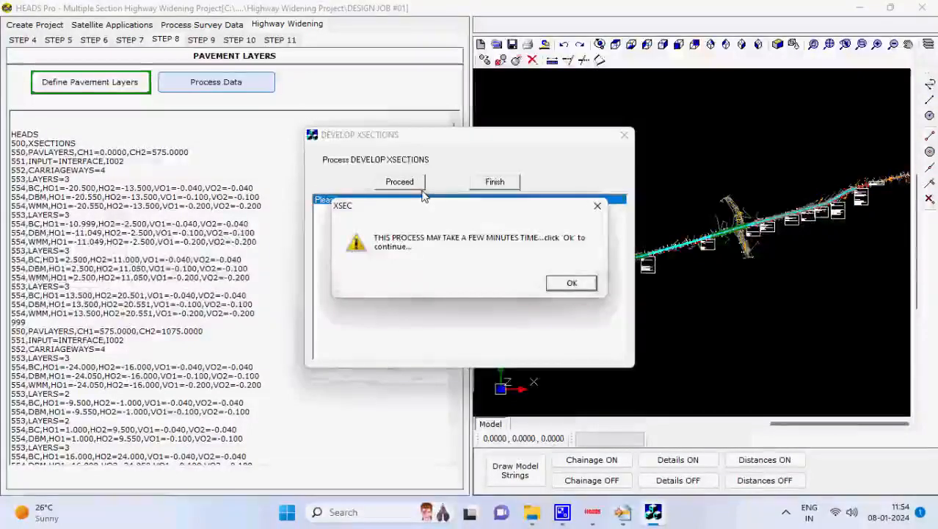
left_click(588, 286)
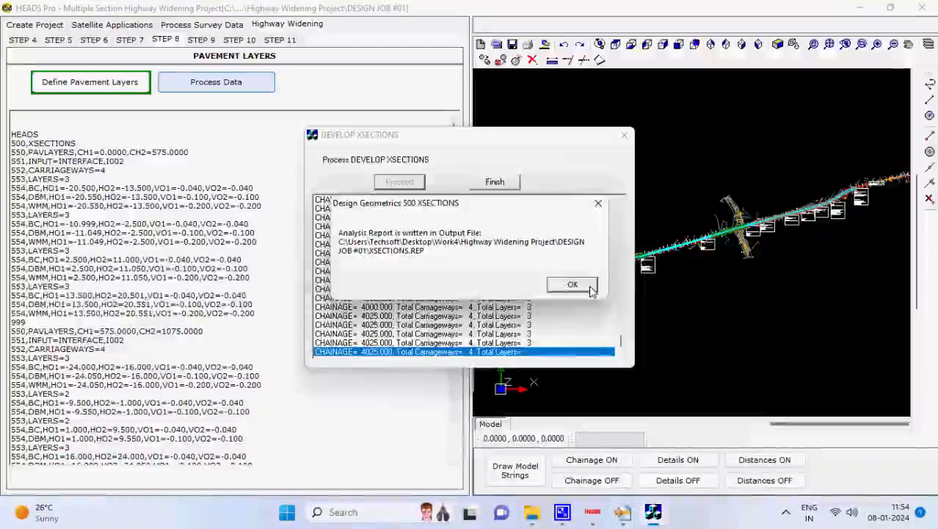
left_click(591, 288)
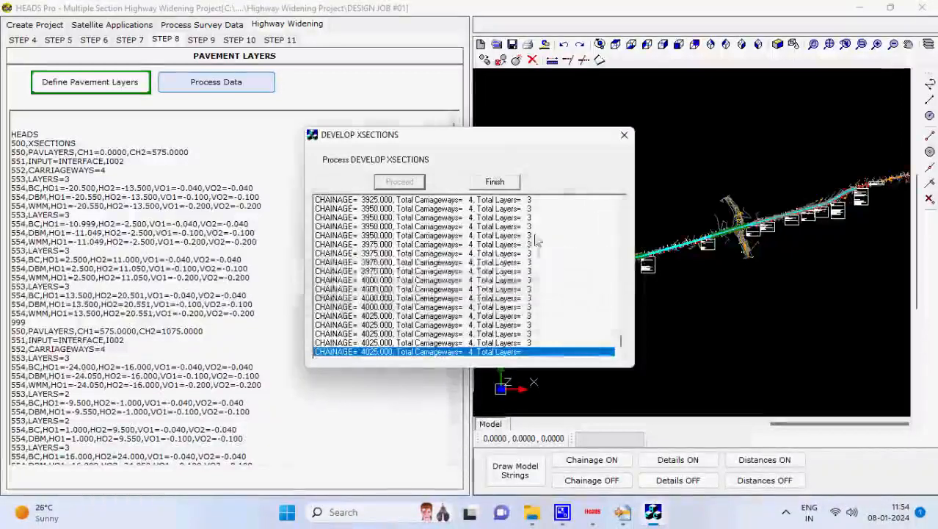
left_click(495, 182)
Process the earthwork volume and mass haul data for interface I002, and finish to load the volume report.
left_click(202, 39)
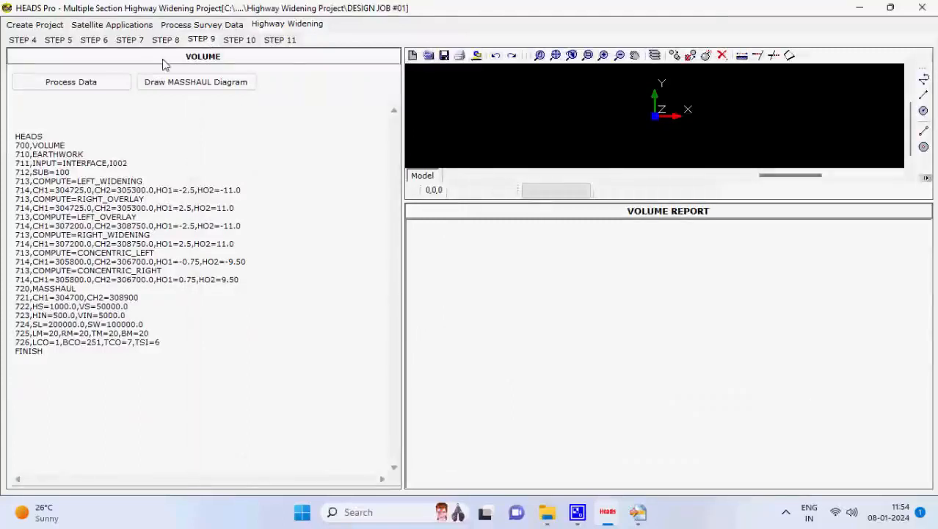
left_click(94, 89)
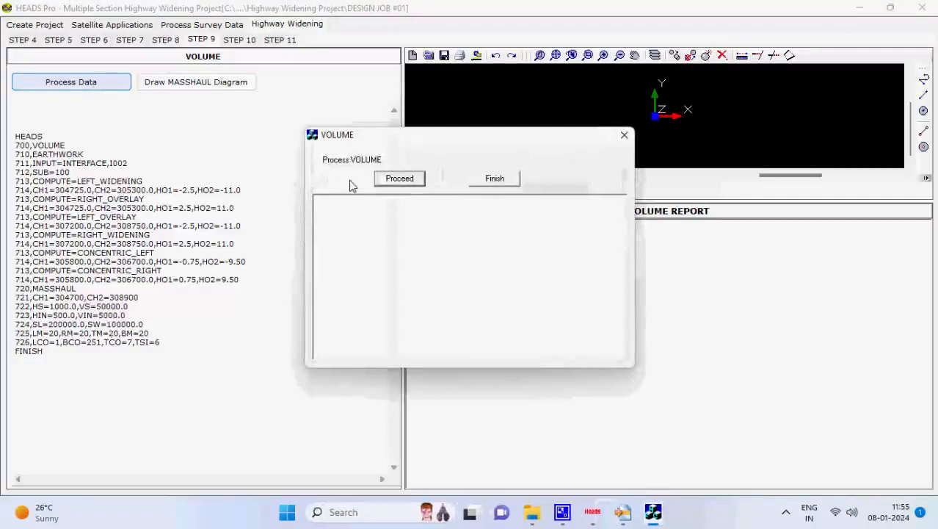
left_click(400, 180)
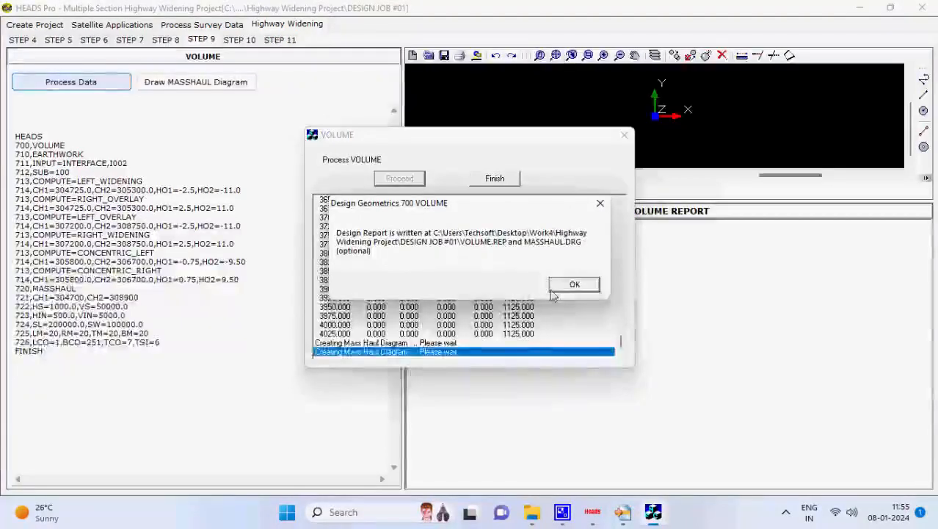
left_click(582, 288)
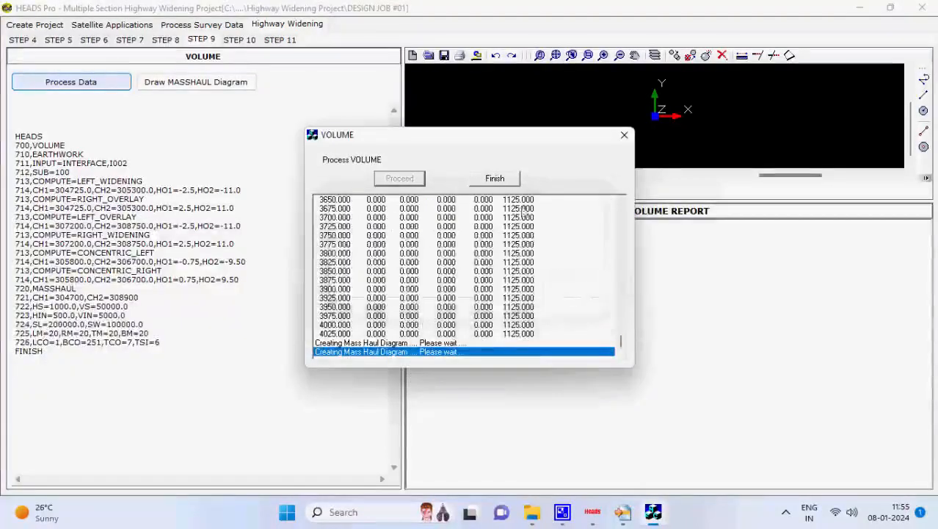
left_click(503, 181)
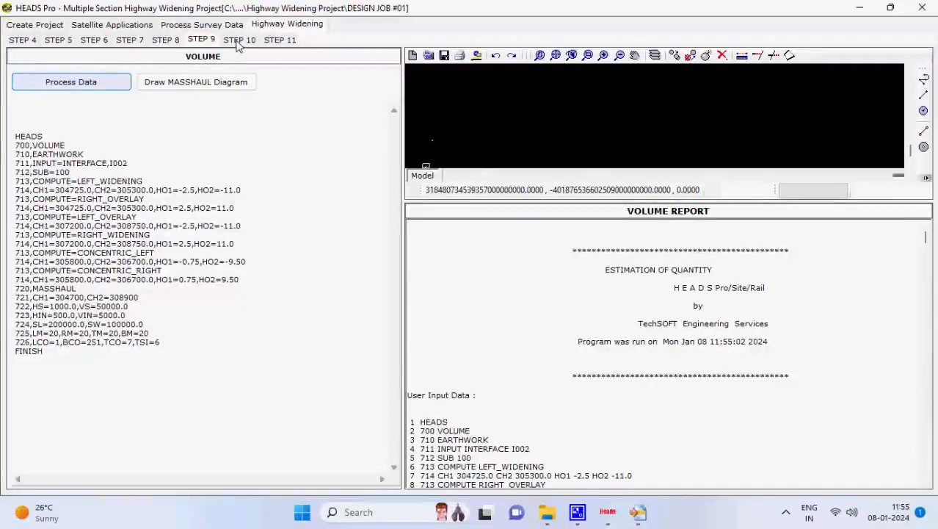
Create the horizontal alignment schematic drawing for DESIGN string M001 with the existing sheet and scale settings.
left_click(238, 42)
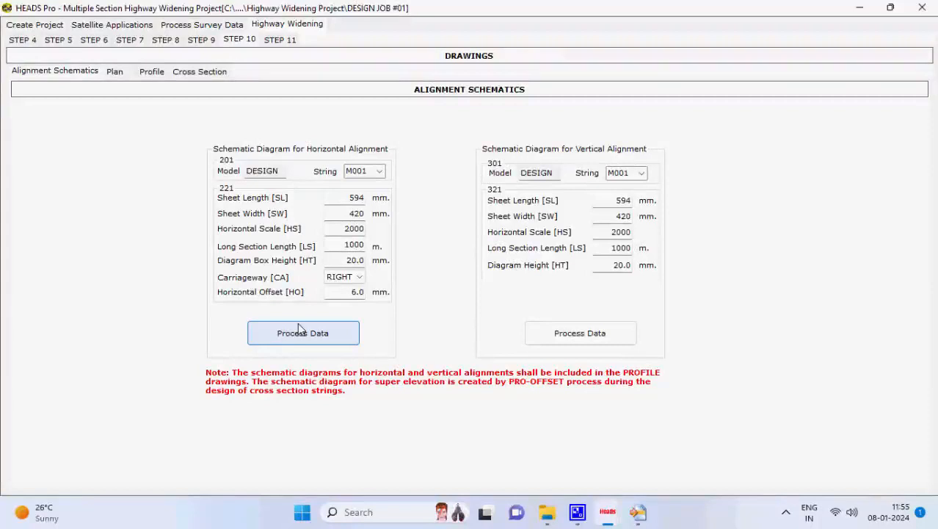
left_click(336, 337)
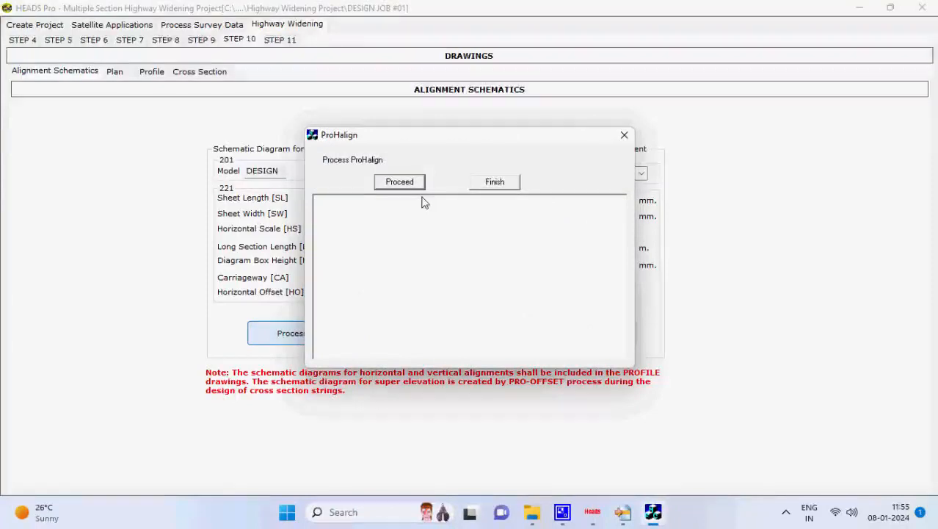
left_click(414, 183)
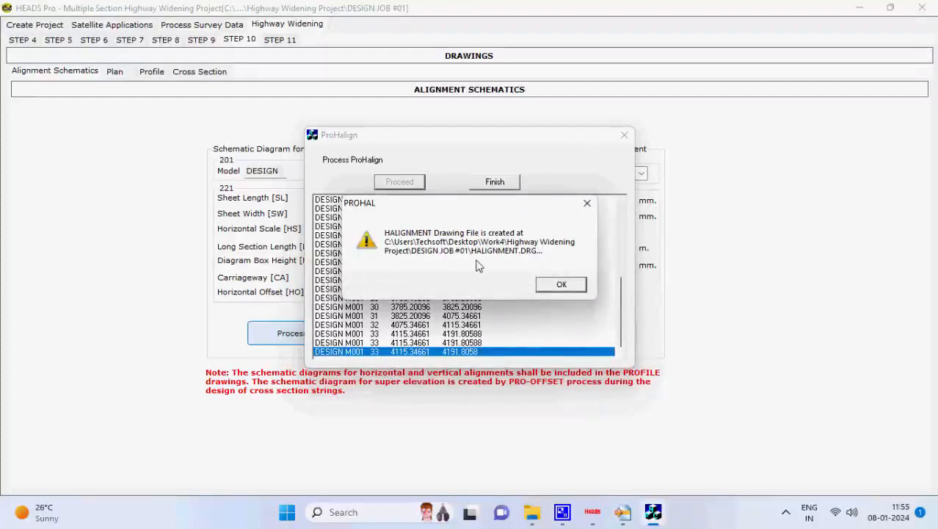
left_click(562, 284)
left_click(494, 181)
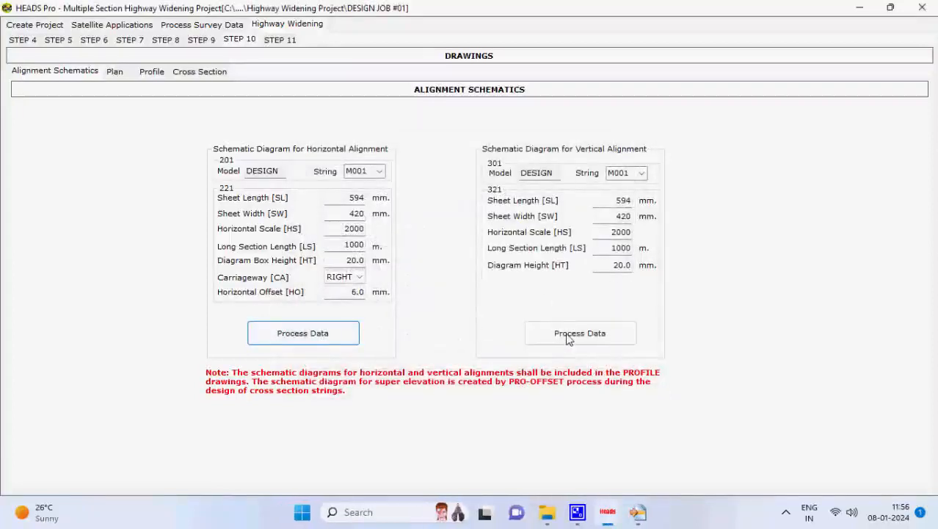
Create the vertical alignment schematic drawing for DESIGN string M001 with the existing sheet and scale settings.
left_click(563, 336)
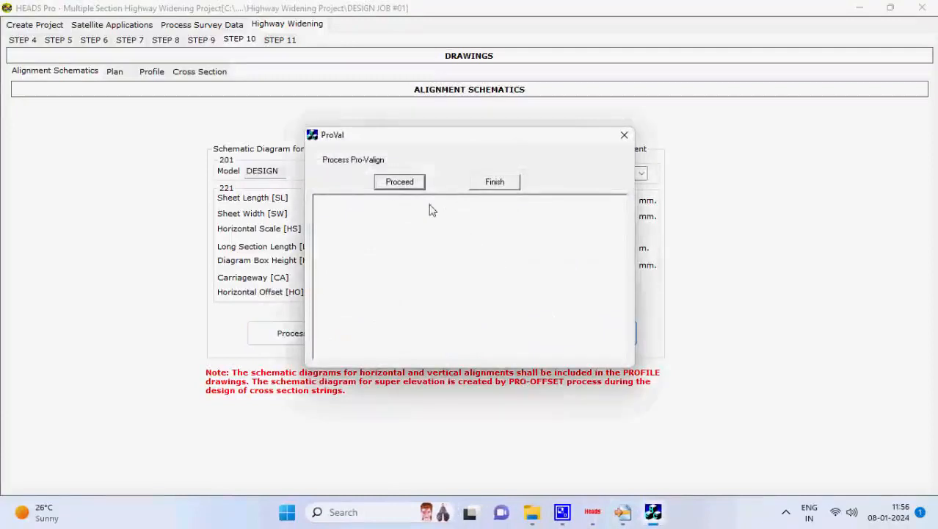
left_click(418, 182)
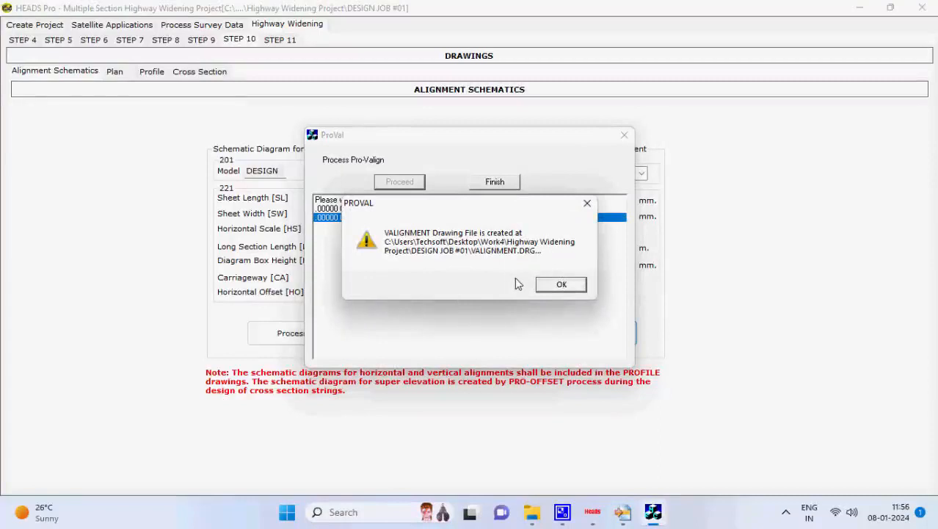
left_click(539, 287)
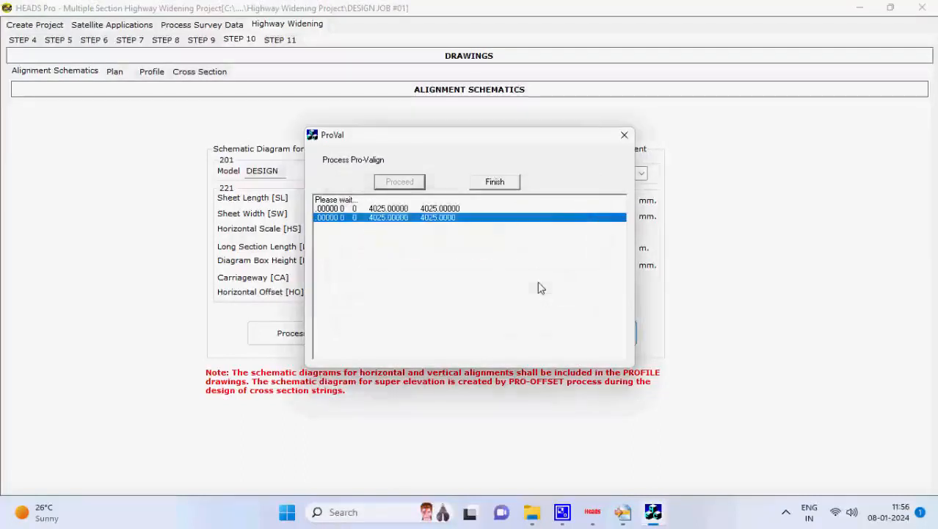
left_click(495, 182)
Create the plan drawing from the listed DESIGN strings with the existing grid, HIP and chainage settings.
left_click(116, 72)
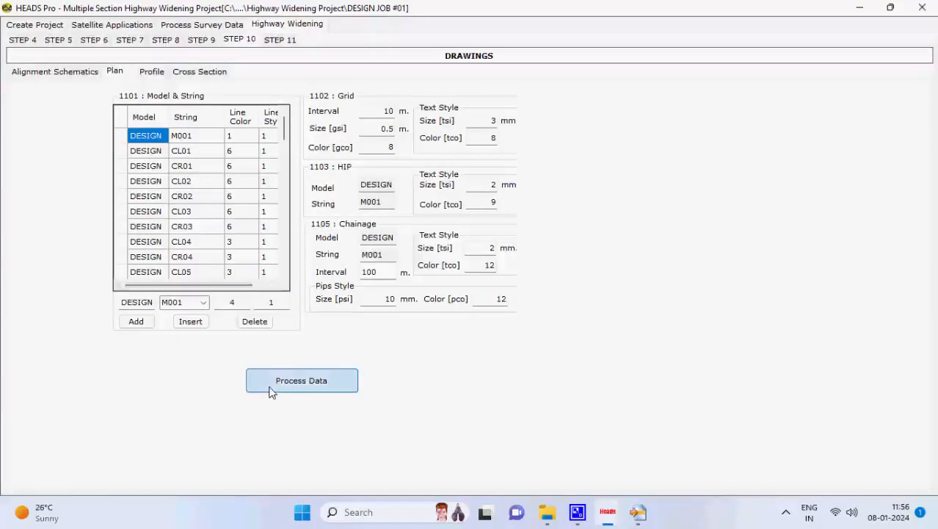
left_click(269, 388)
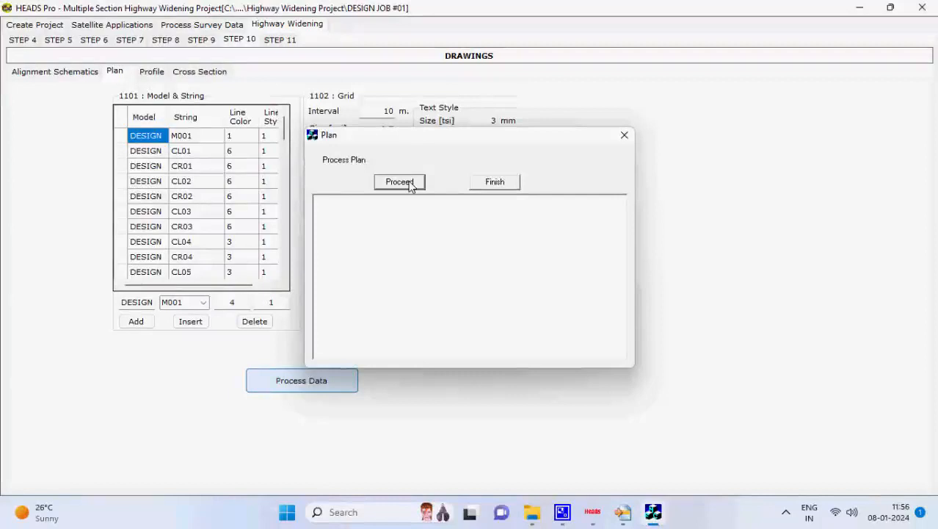
left_click(411, 184)
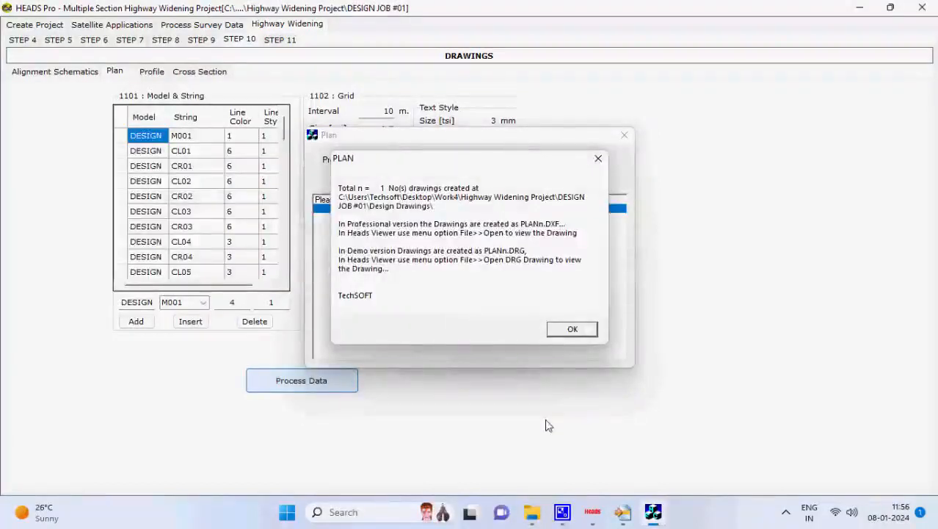
left_click(576, 330)
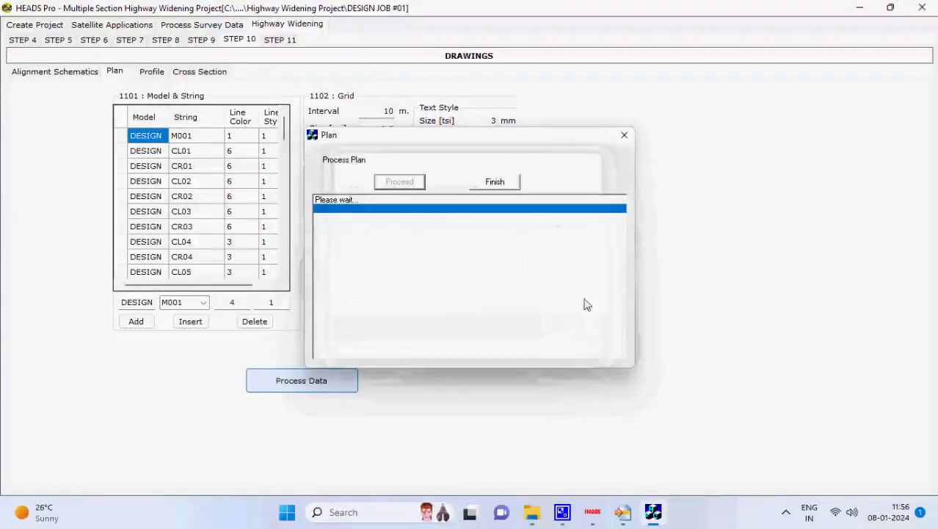
left_click(501, 182)
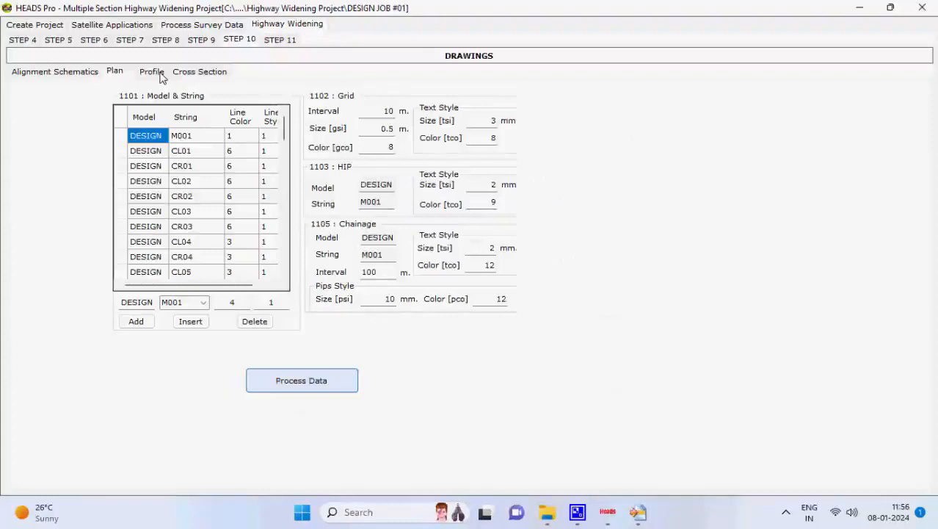
Create the profile drawings for chainages 0 to 4025 m with the existing master strings and sheet settings.
left_click(152, 72)
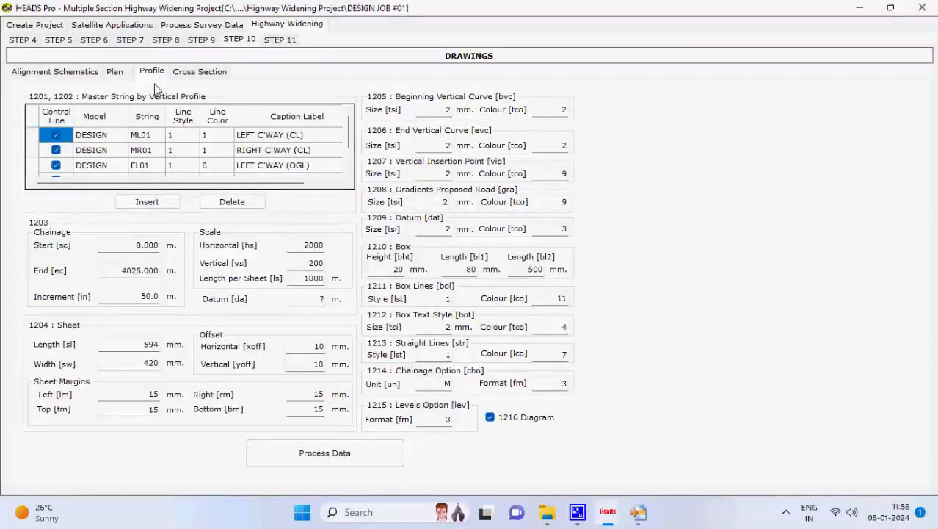
left_click(366, 456)
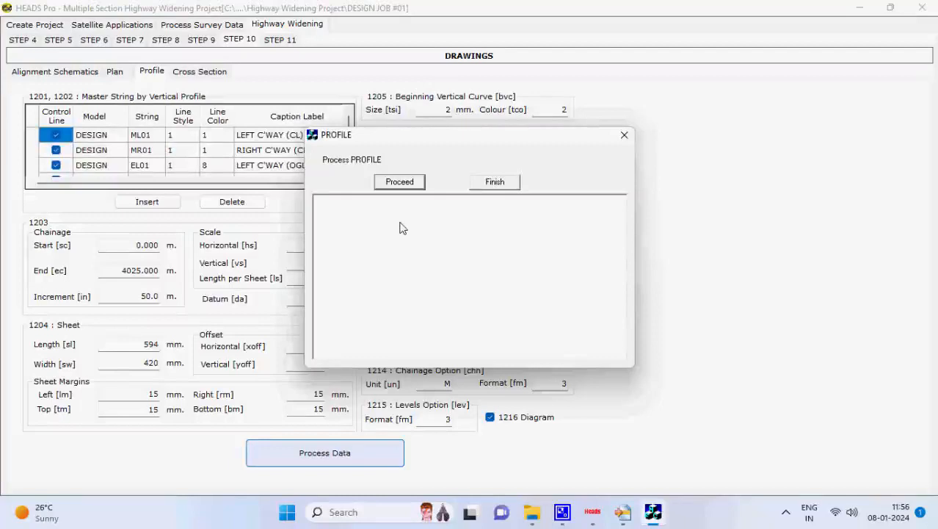
left_click(413, 187)
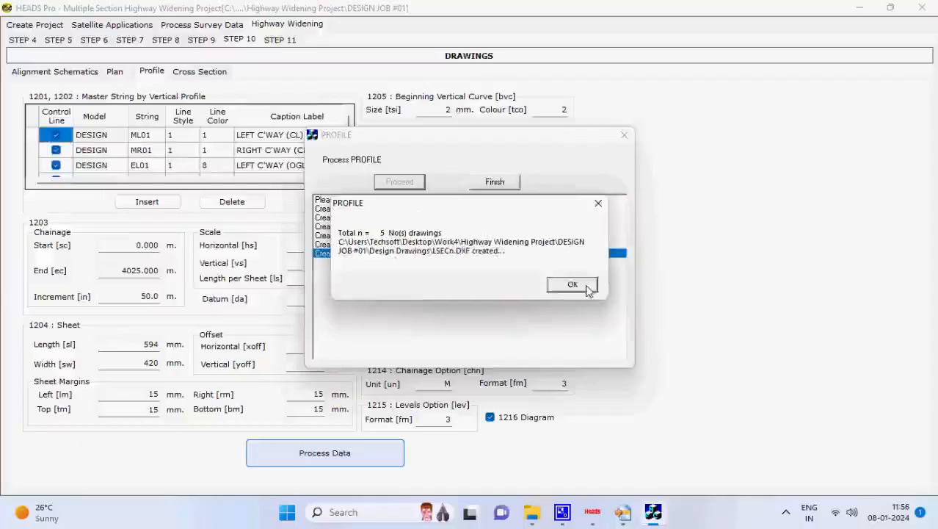
left_click(579, 288)
left_click(514, 181)
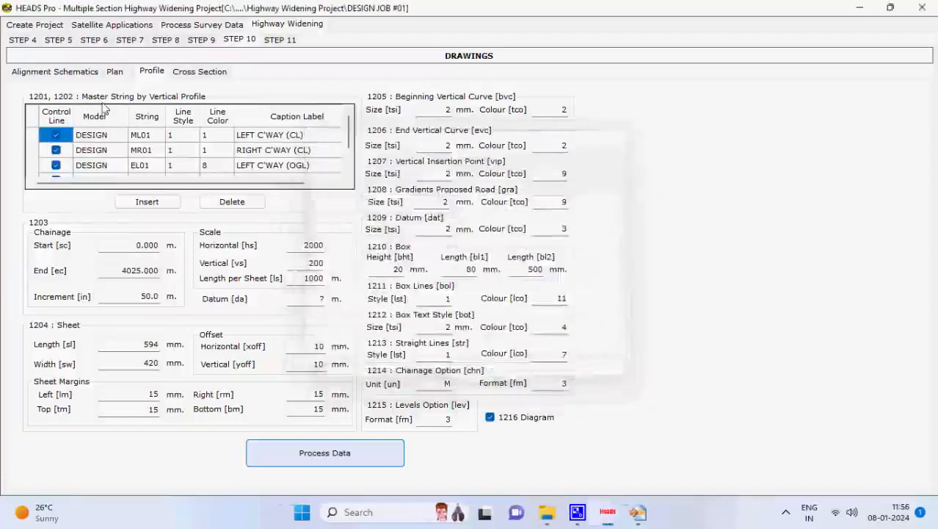
Create the cross section drawings for interface I002 over chainages 0 to 4025 m with the existing sheet and scale settings.
left_click(201, 72)
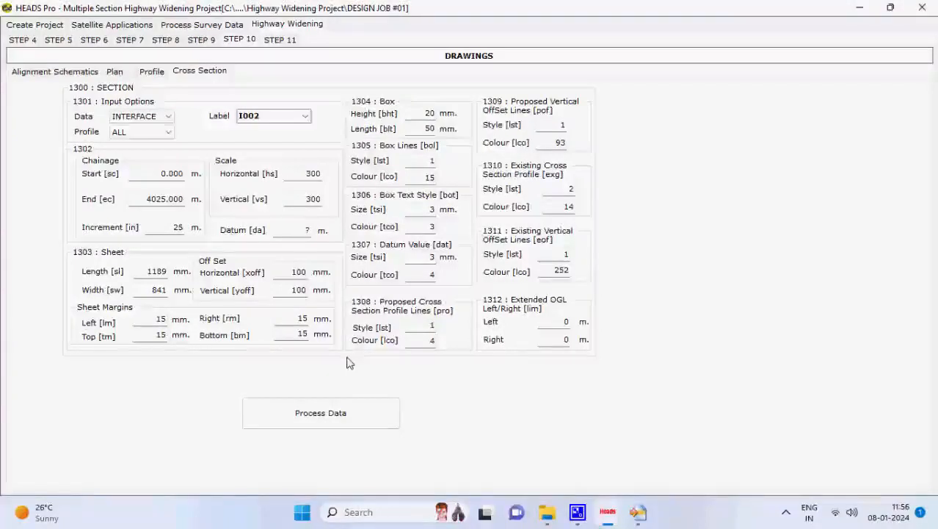
left_click(363, 413)
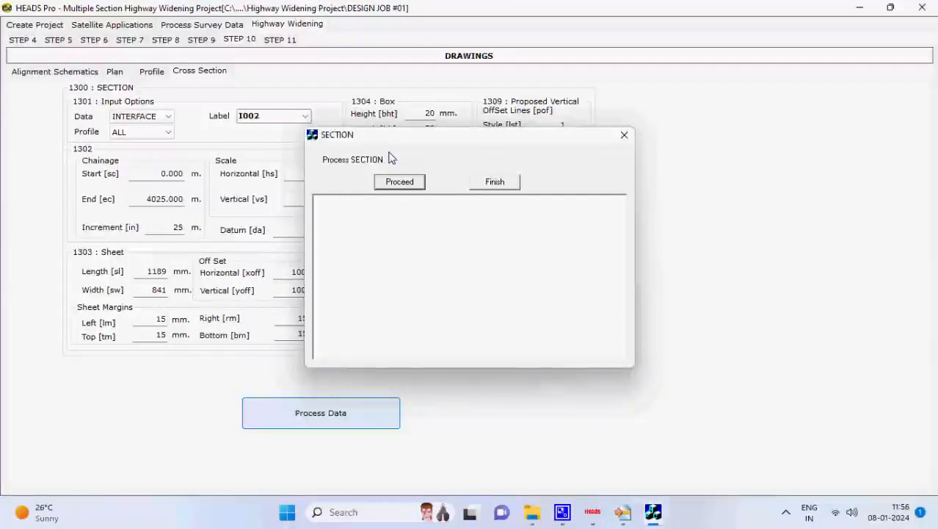
left_click(399, 183)
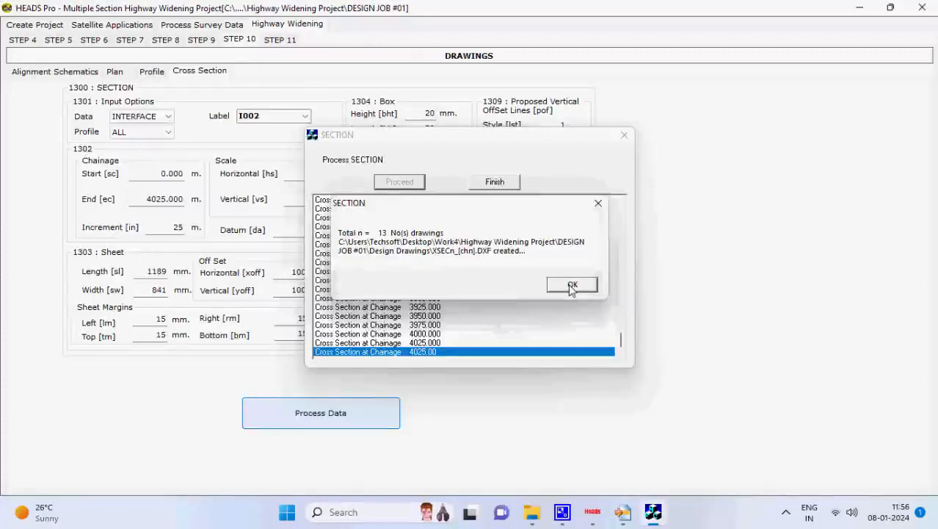
left_click(573, 285)
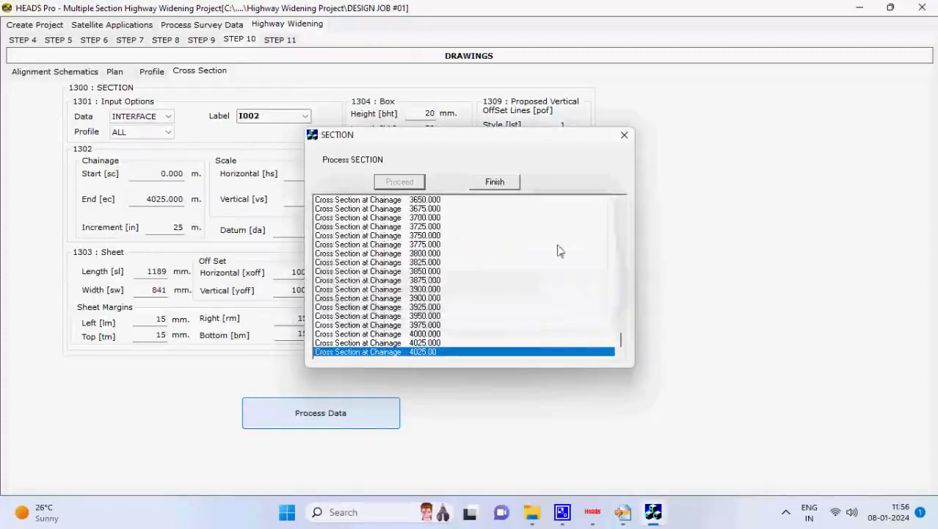
left_click(515, 185)
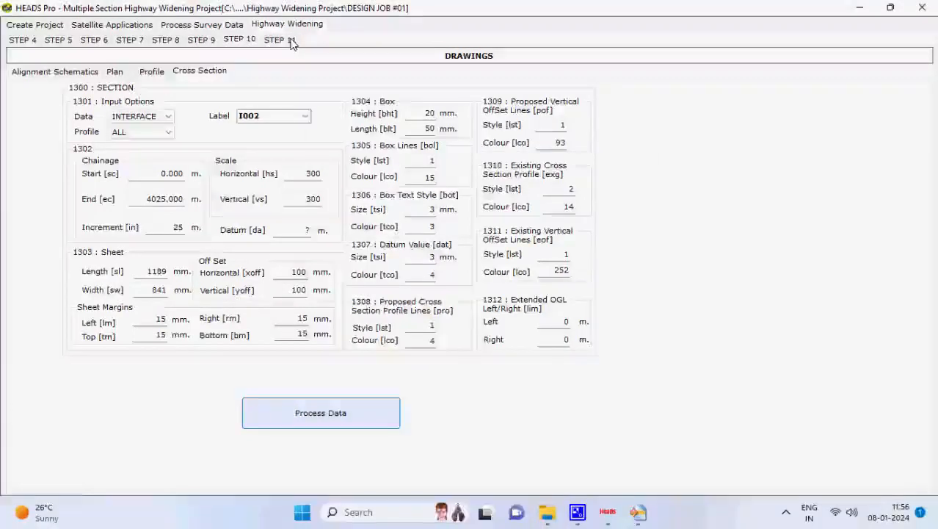
Create the project data file for the highway widening job and look over its listed contents.
left_click(290, 42)
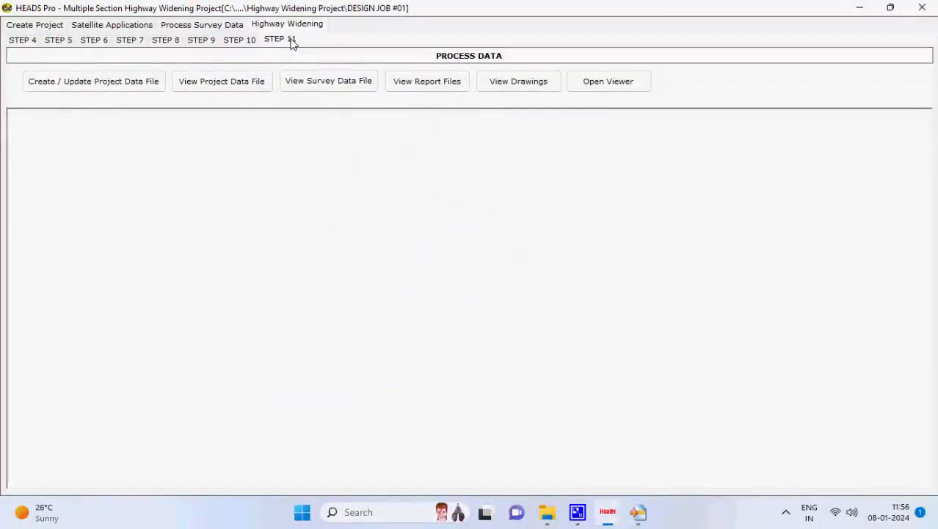
left_click(121, 86)
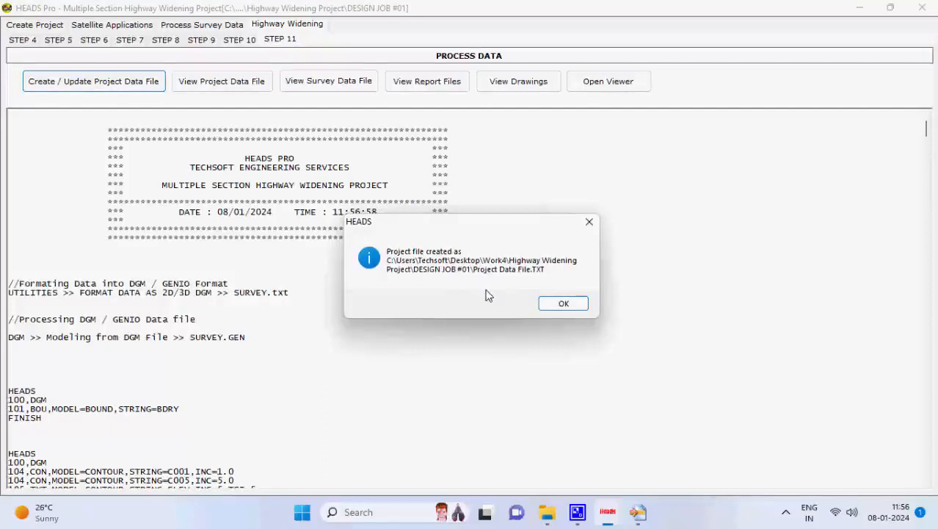
left_click(563, 303)
scroll(503, 309, "down", 3)
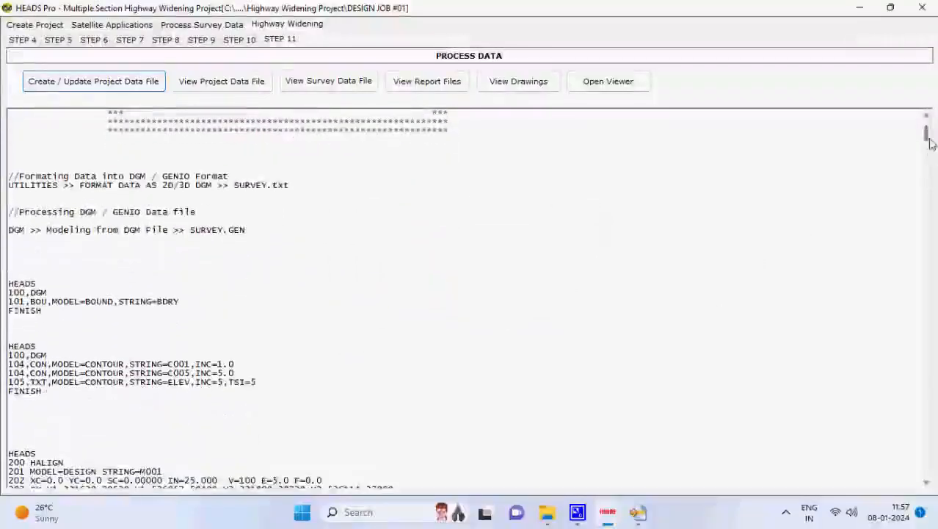
mouse_move(927, 130)
left_mouse_down()
mouse_move(935, 459)
mouse_move(928, 126)
left_mouse_up()
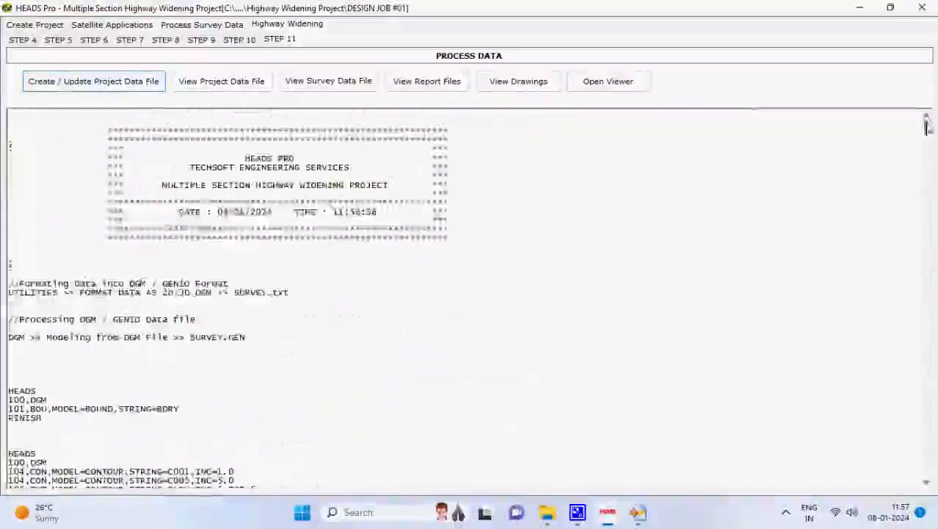
Review the project data file in the text editor, including the HALIGN data for string M001, and close it.
left_click(245, 88)
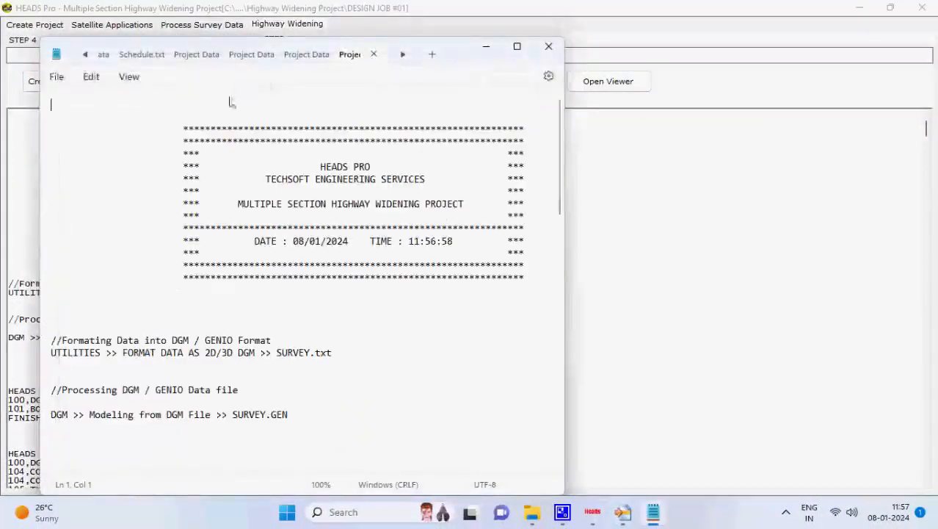
scroll(437, 286, "down", 3)
scroll(434, 288, "down", 10)
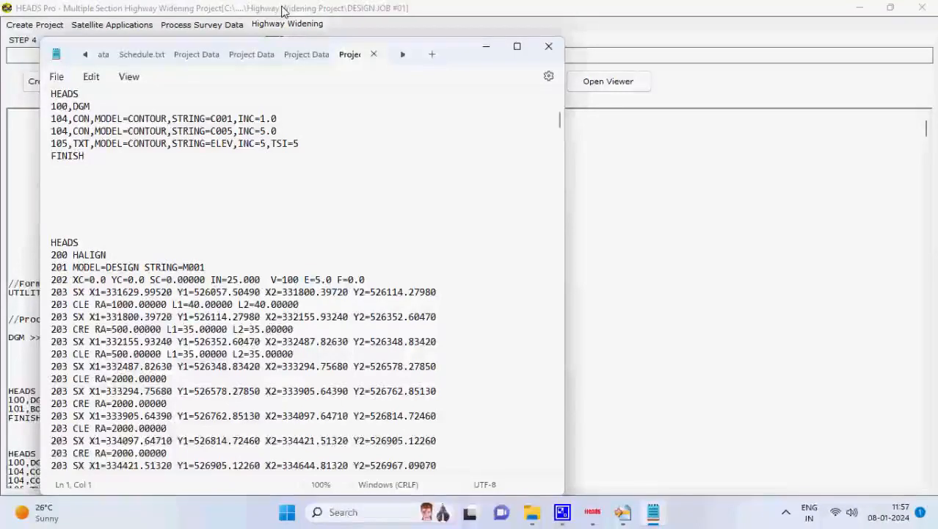
left_click(548, 46)
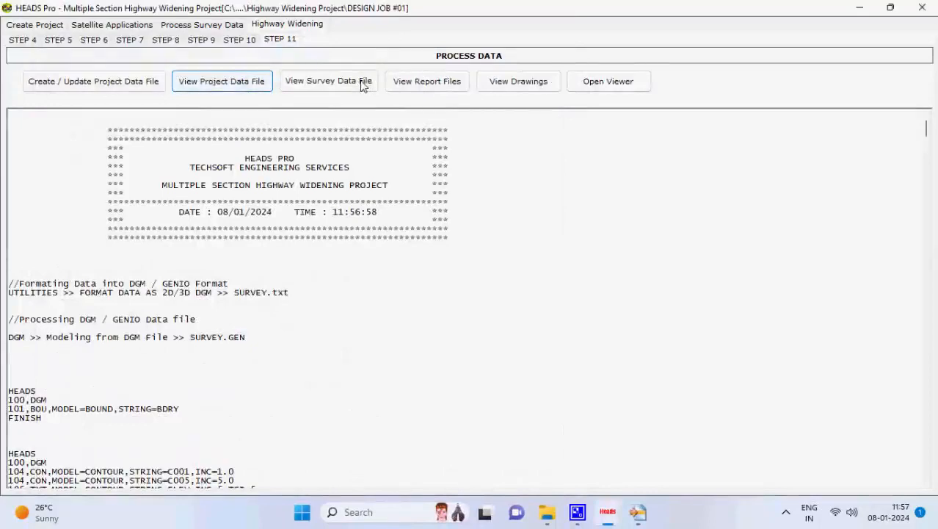
Review the survey data file, and view the processed report files with the horizontal alignment report HALIGNMENT.REP.
left_click(361, 85)
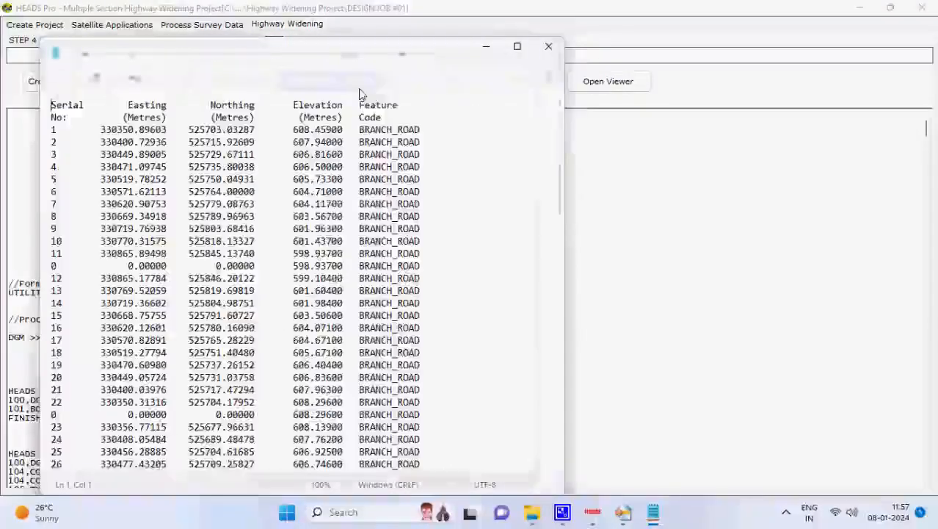
scroll(391, 229, "down", 2)
scroll(391, 229, "up", 3)
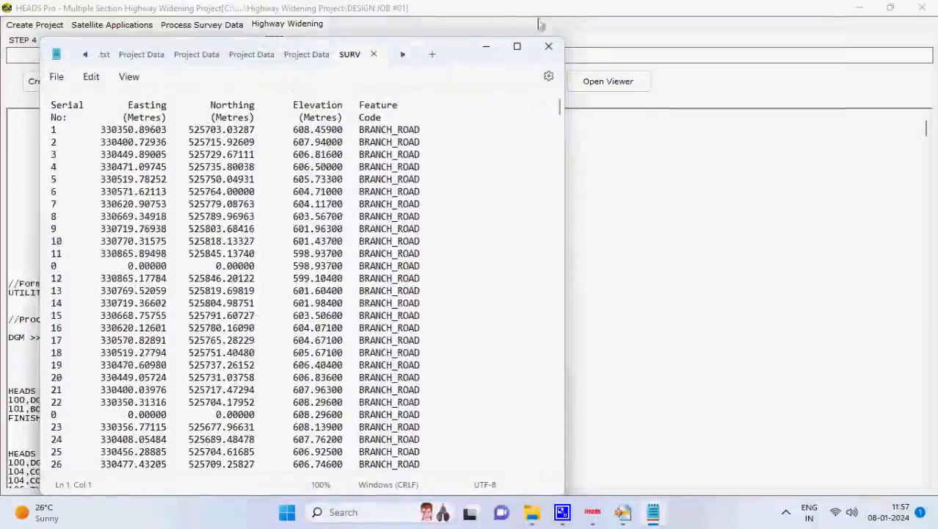
left_click(548, 48)
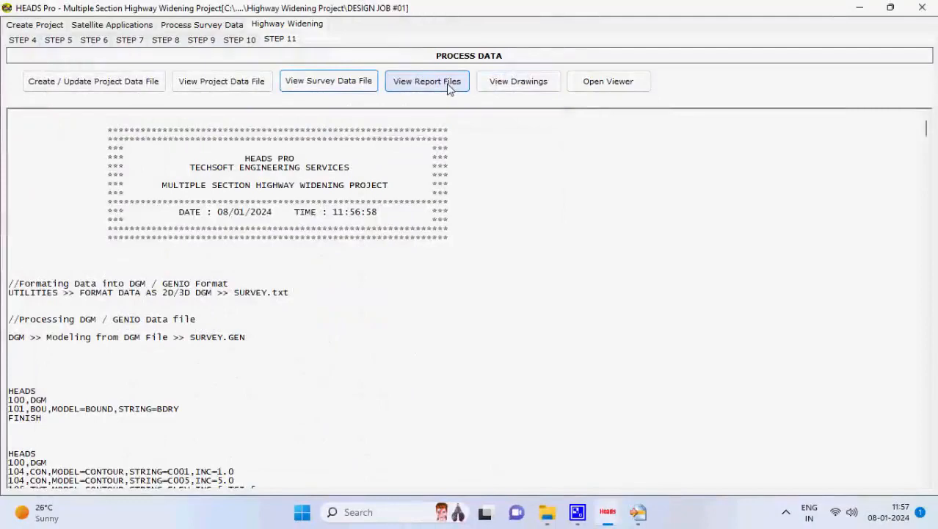
left_click(449, 86)
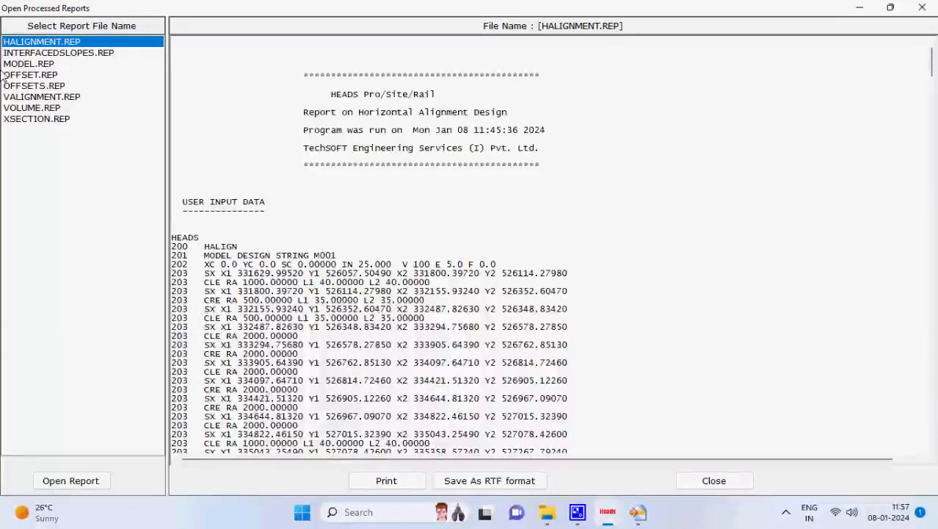
left_click(922, 7)
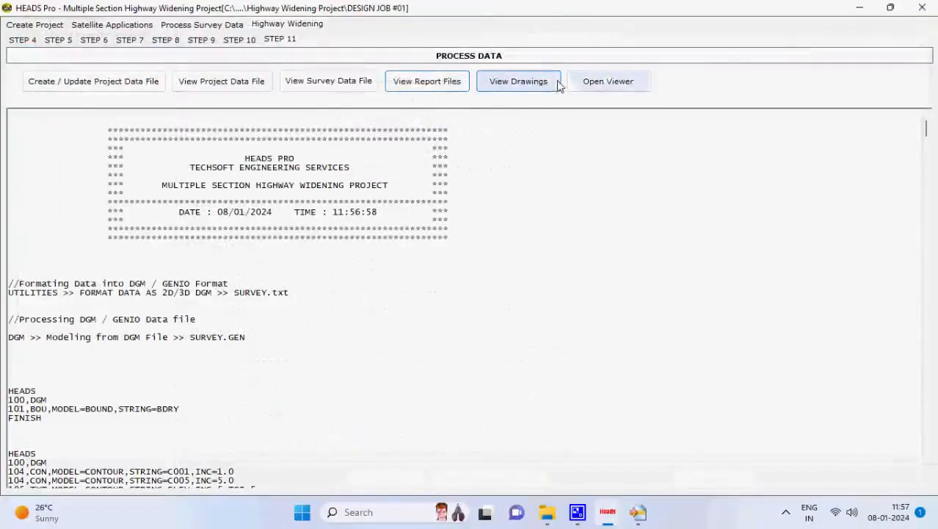
Open all design drawings in HEADS Viewer, inspect HAR.DXF, LSEC1, PLAN1, XSEC001 and XSEC002, and close the viewer.
left_click(553, 84)
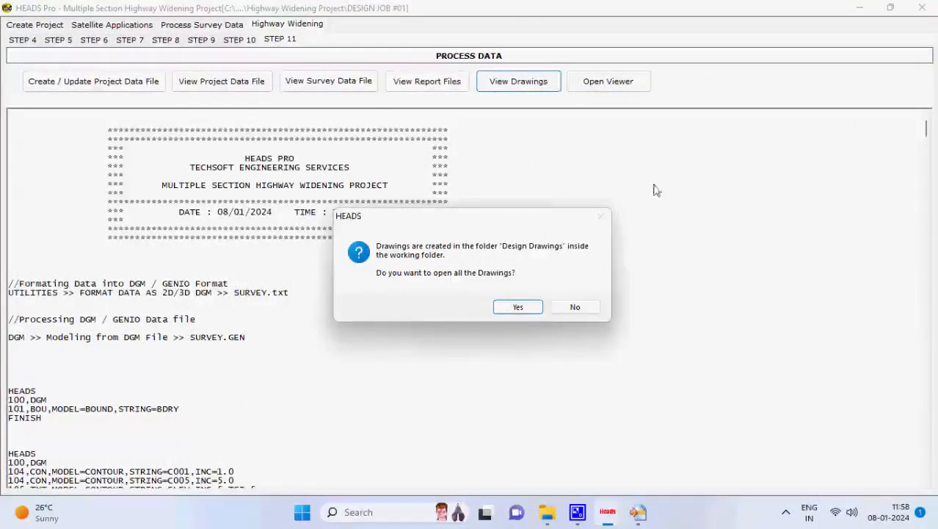
left_click(535, 310)
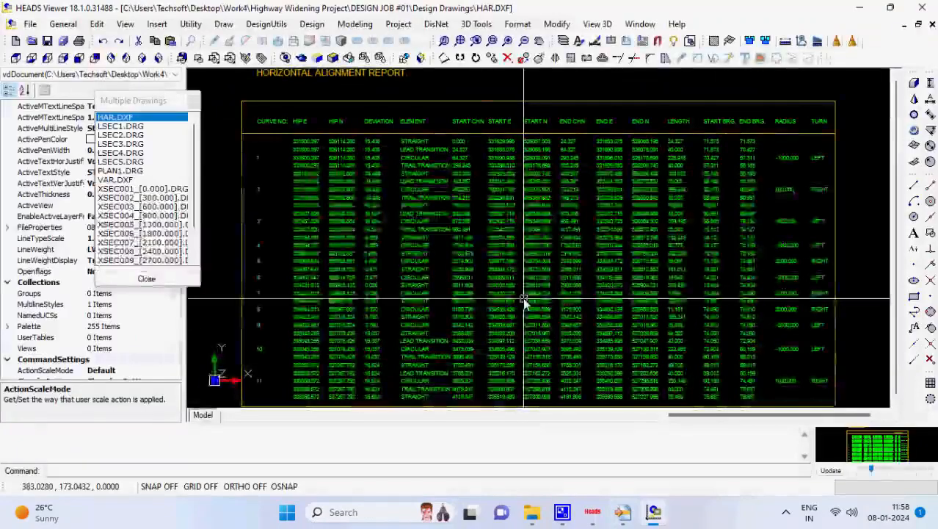
left_click(128, 126)
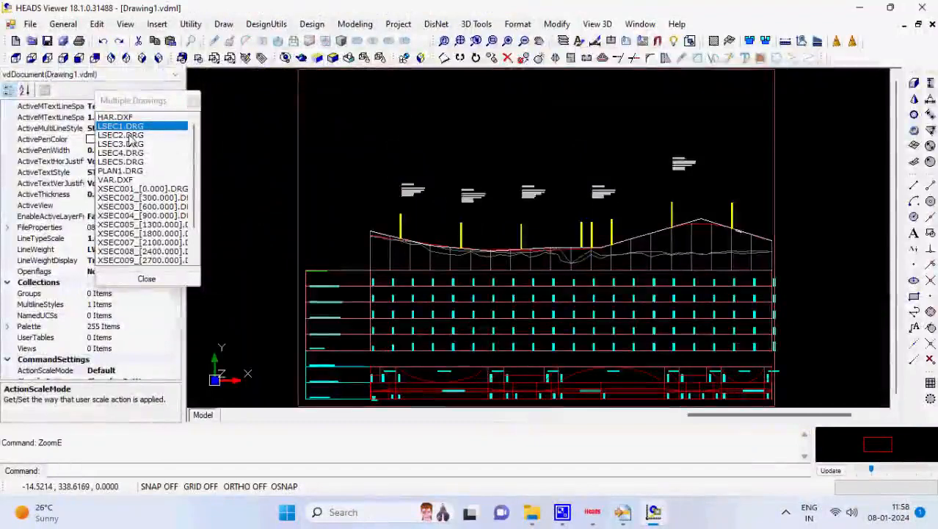
left_click(132, 172)
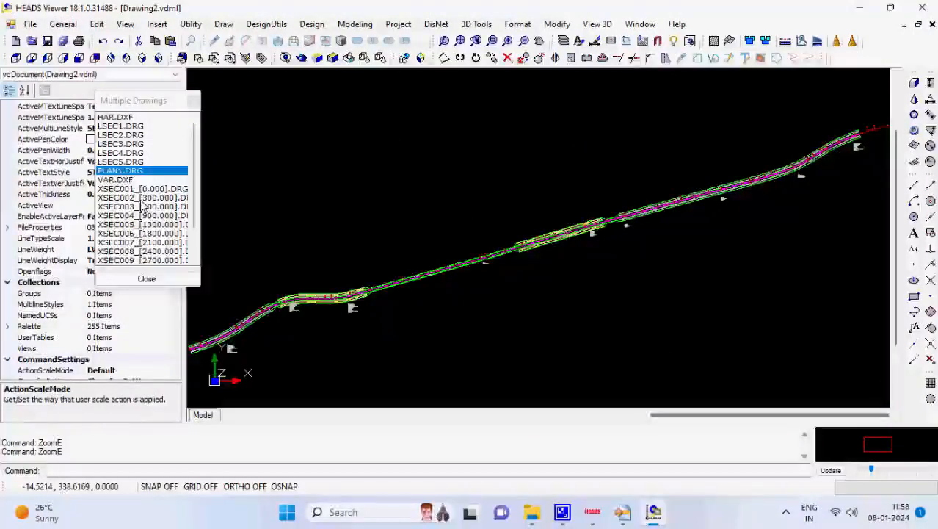
left_click(144, 190)
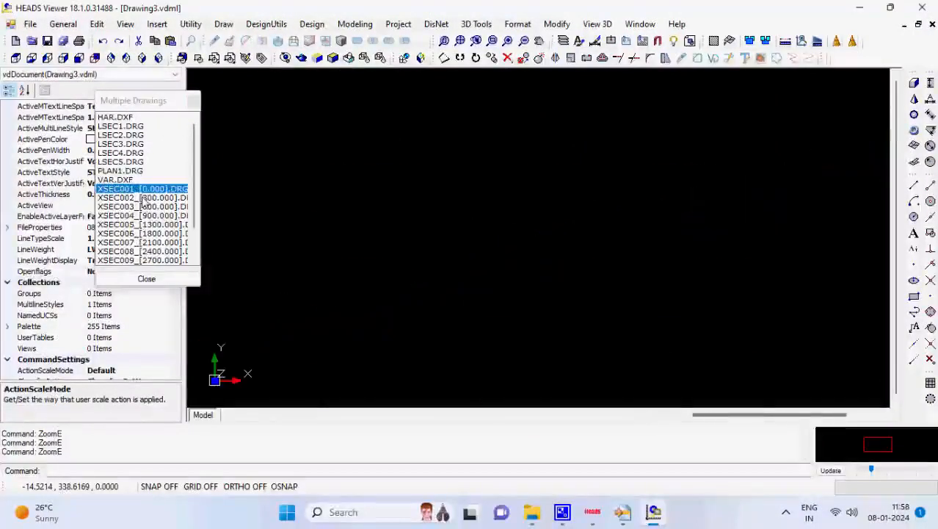
left_click(145, 198)
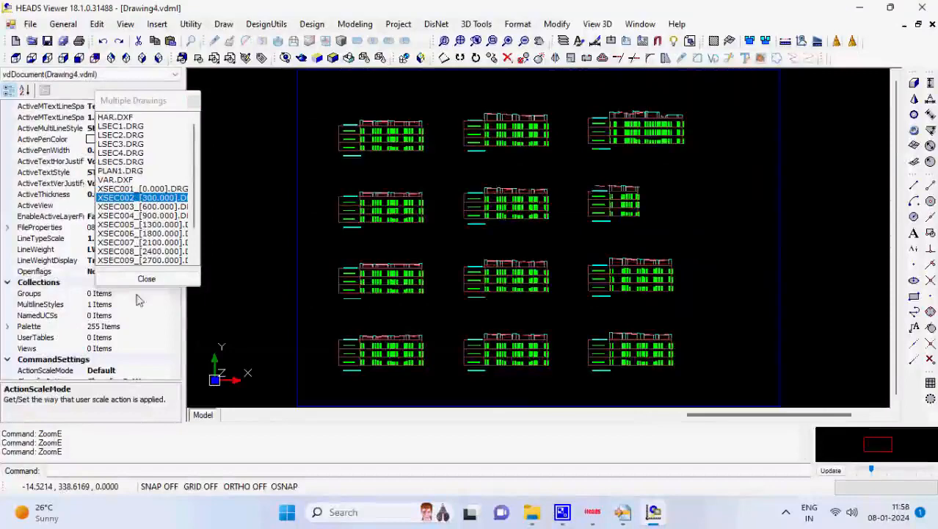
left_click(468, 242)
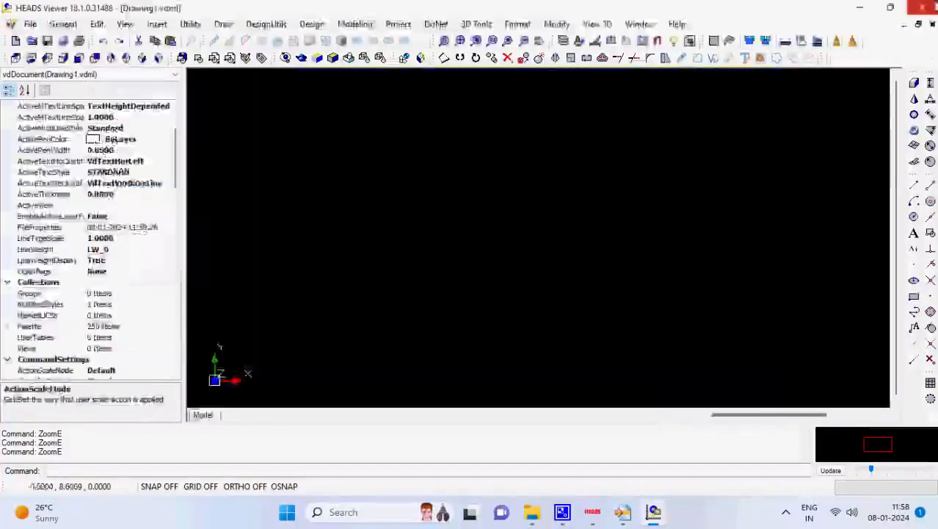
left_click(922, 7)
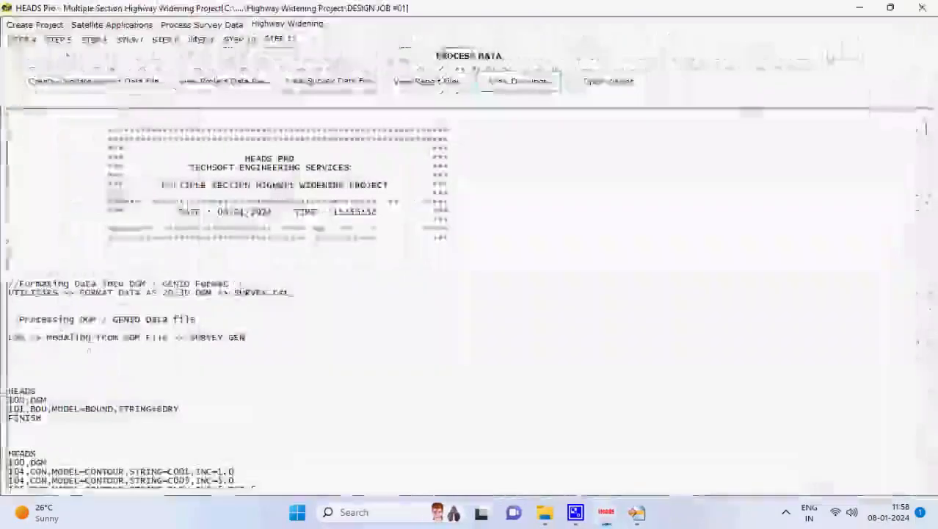
Open HEADS Viewer with a blank drawing from the data processing step and close it again.
left_click(604, 96)
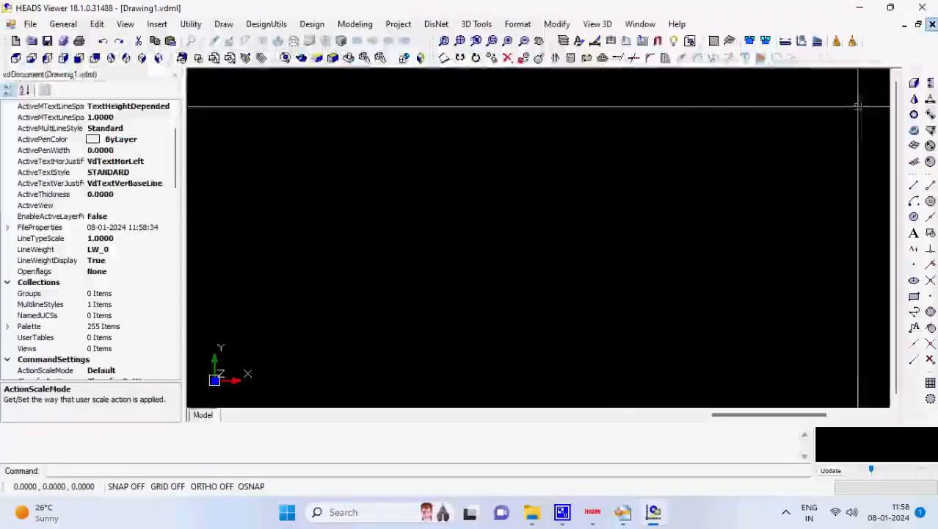
left_click(927, 10)
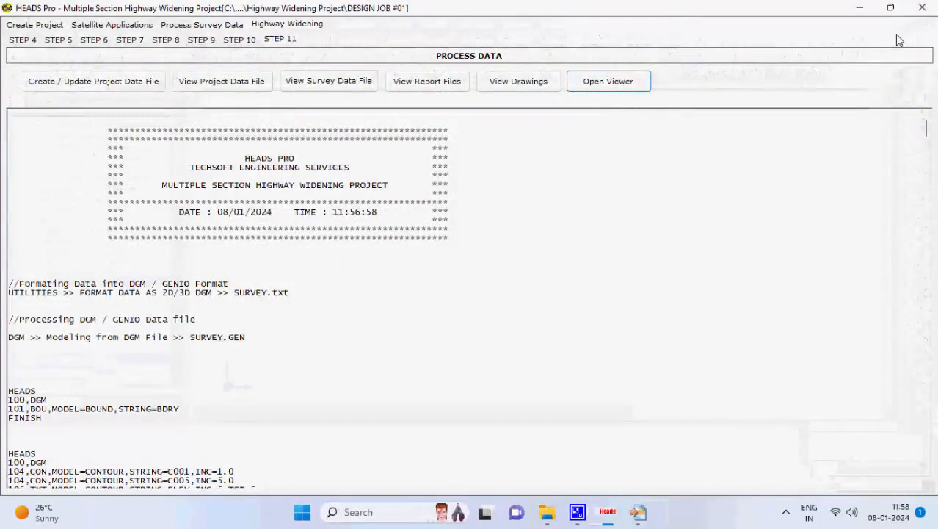
Close the highway widening project and save its project data file.
left_click(923, 7)
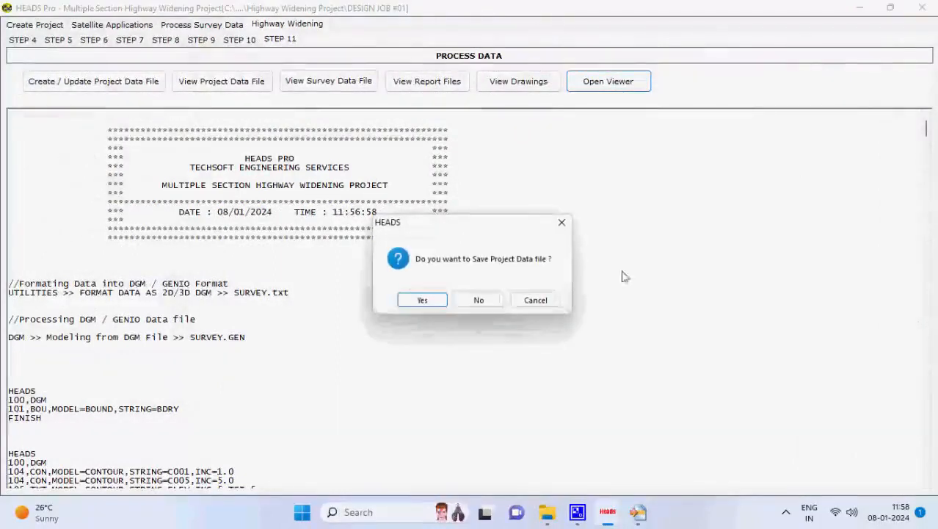
left_click(431, 303)
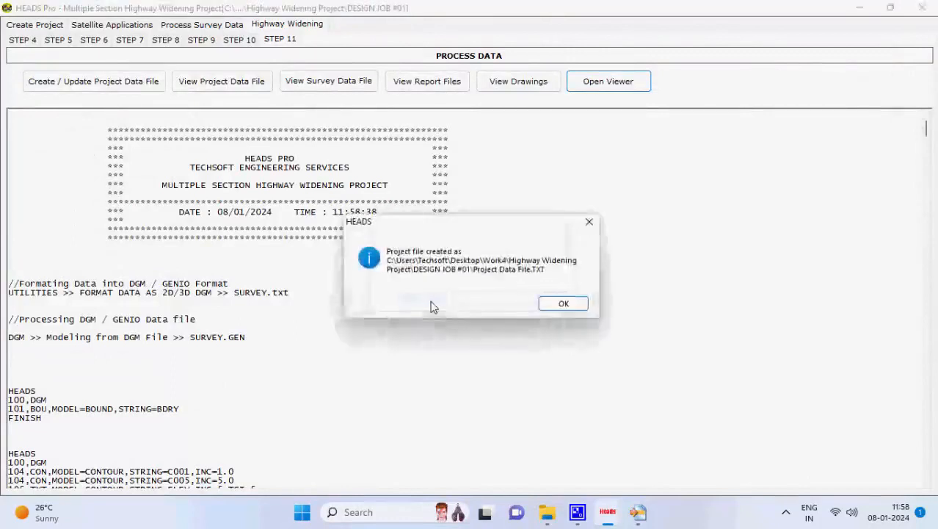
left_click(579, 306)
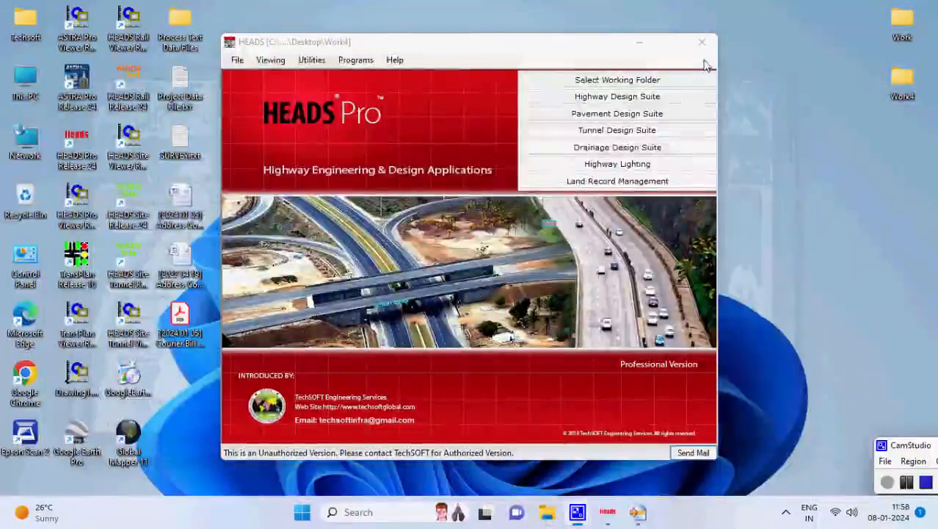